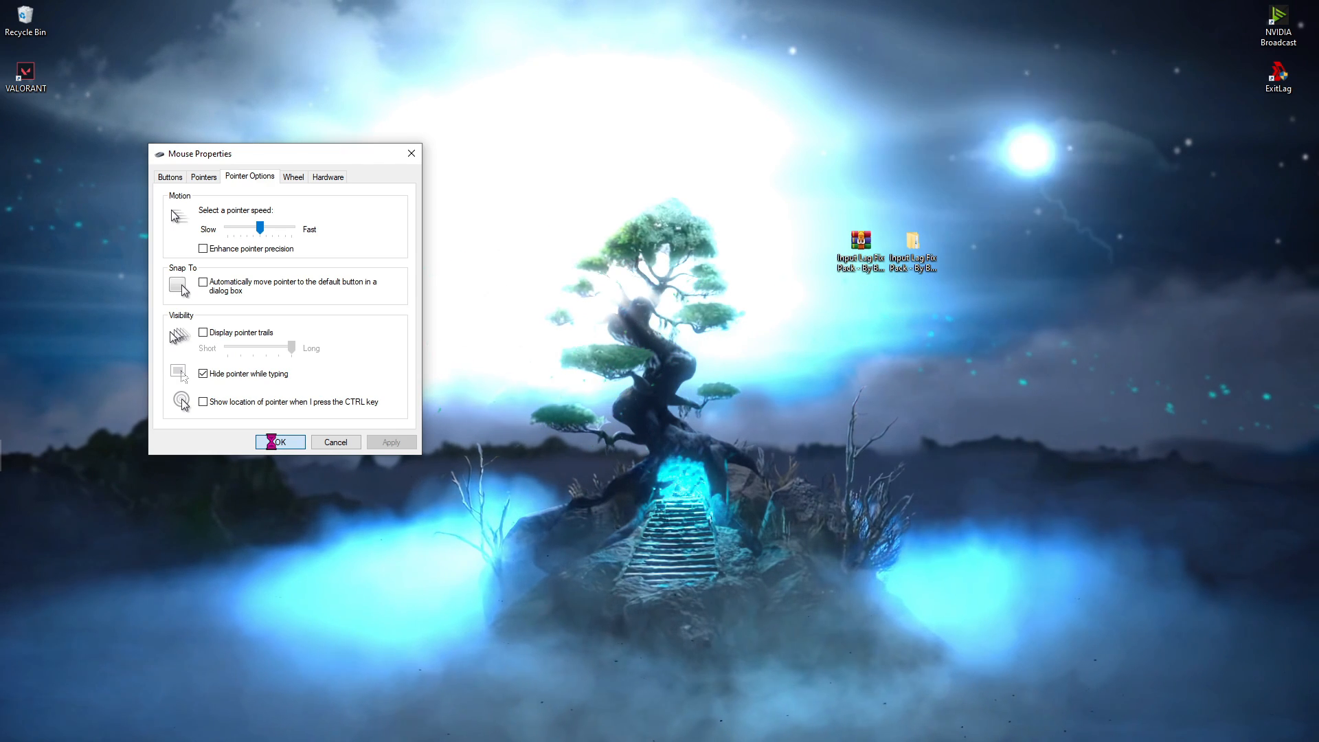
- Confirm the mouse pointer options and open Device Manager
click(275, 442)
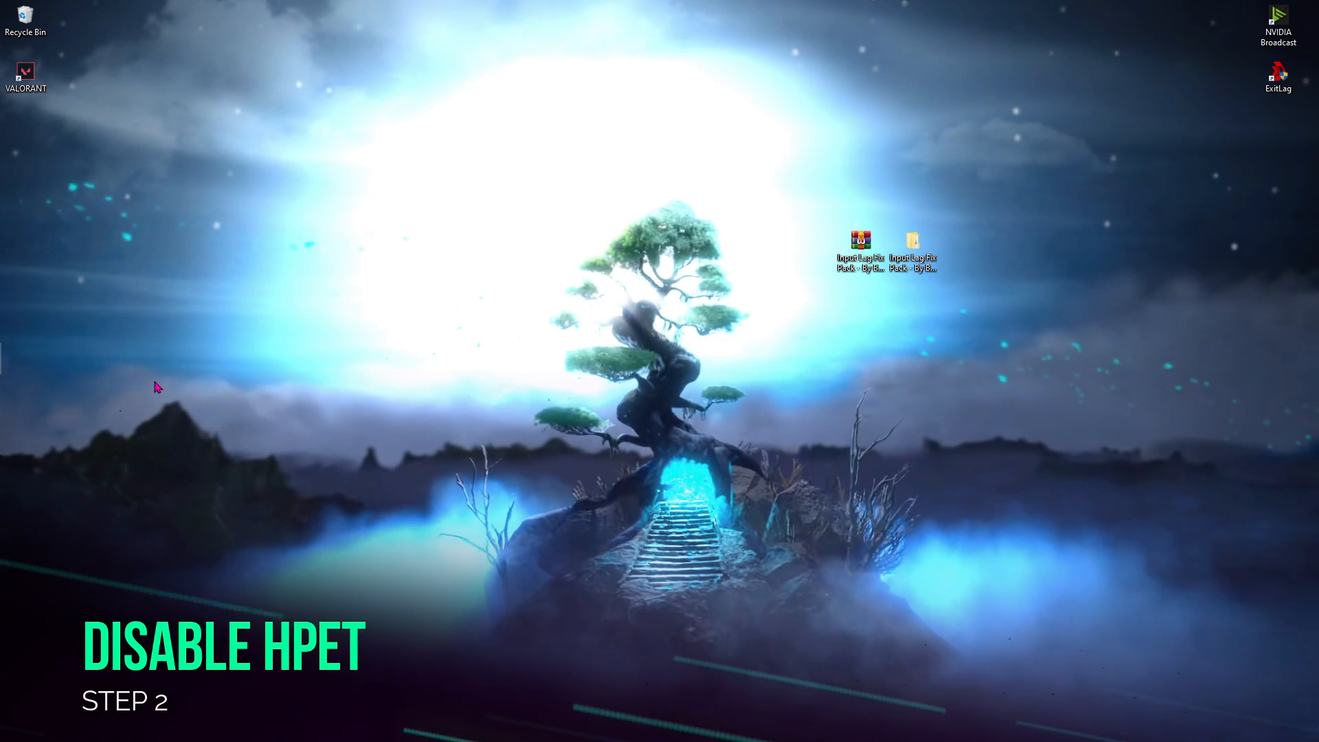
key(super)
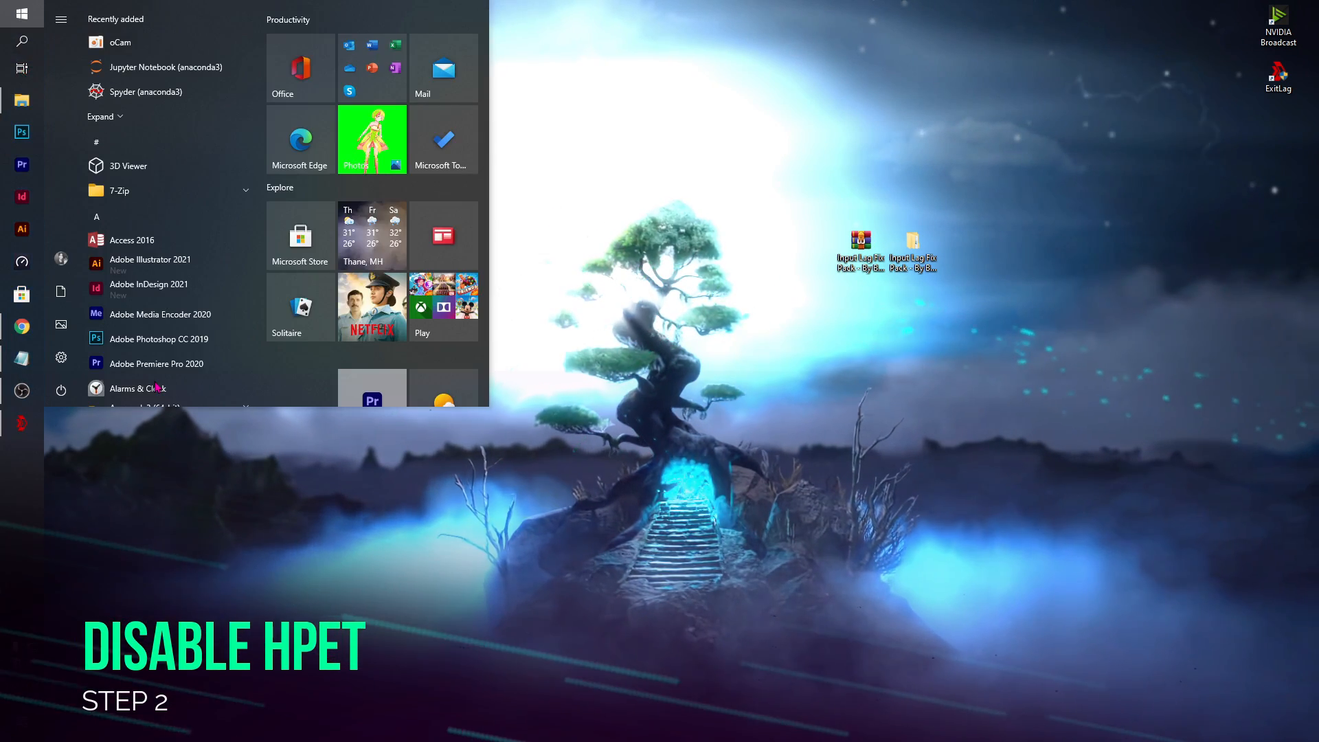
text(device)
key(Return)
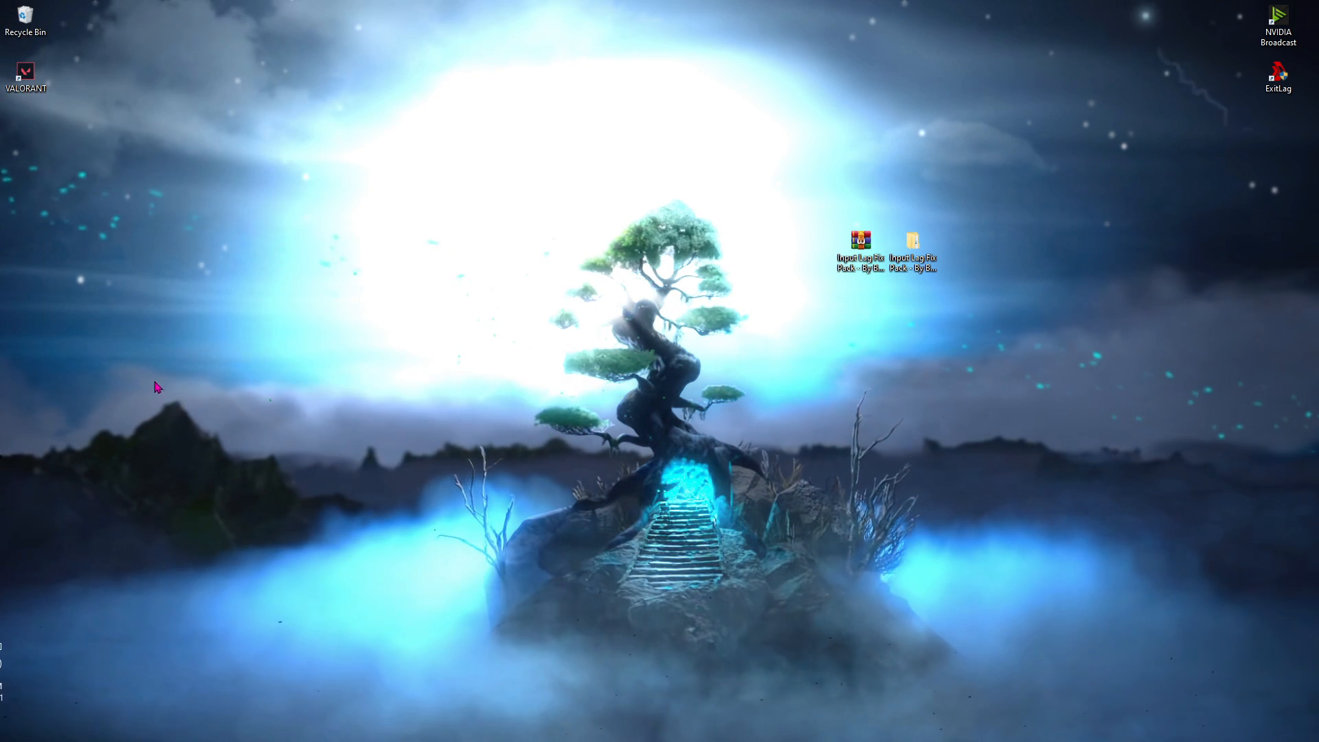
- Toggle the enabled state of the High precision event timer under System devices
scroll(242, 341, down, 4)
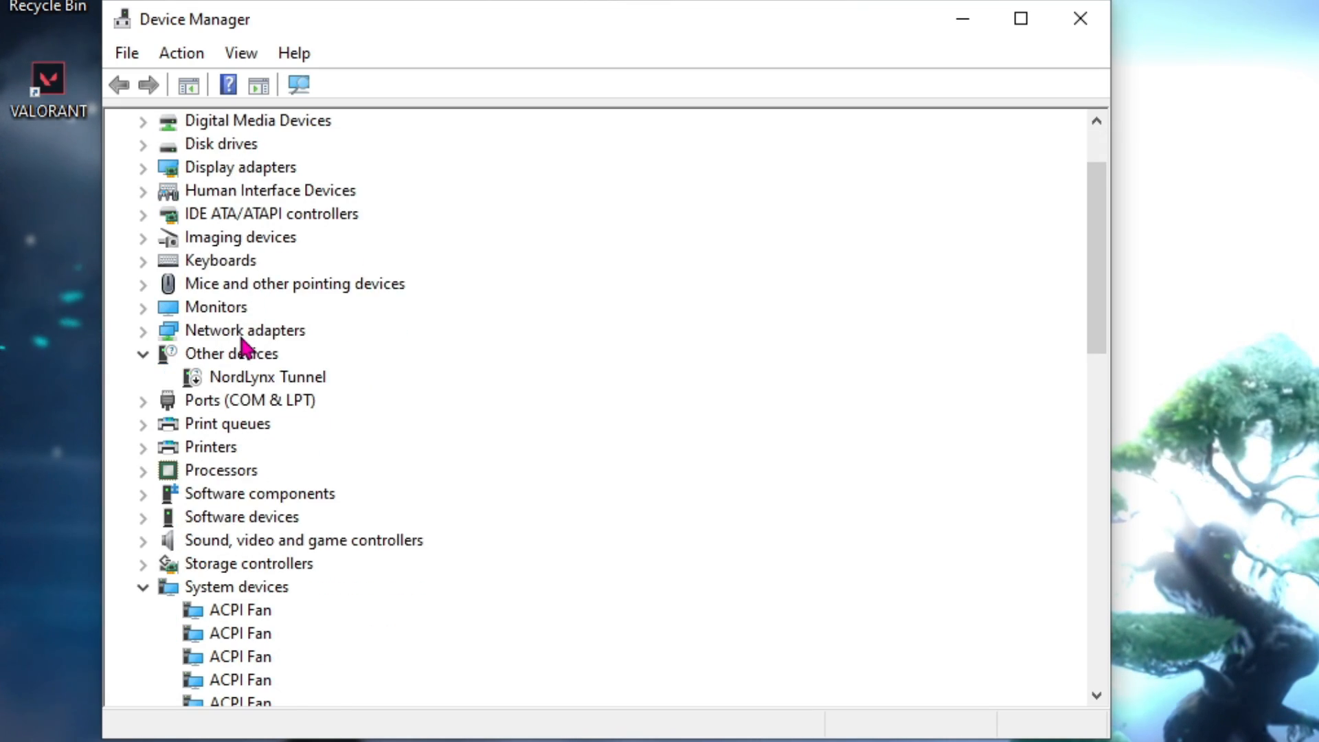
scroll(227, 358, down, 1)
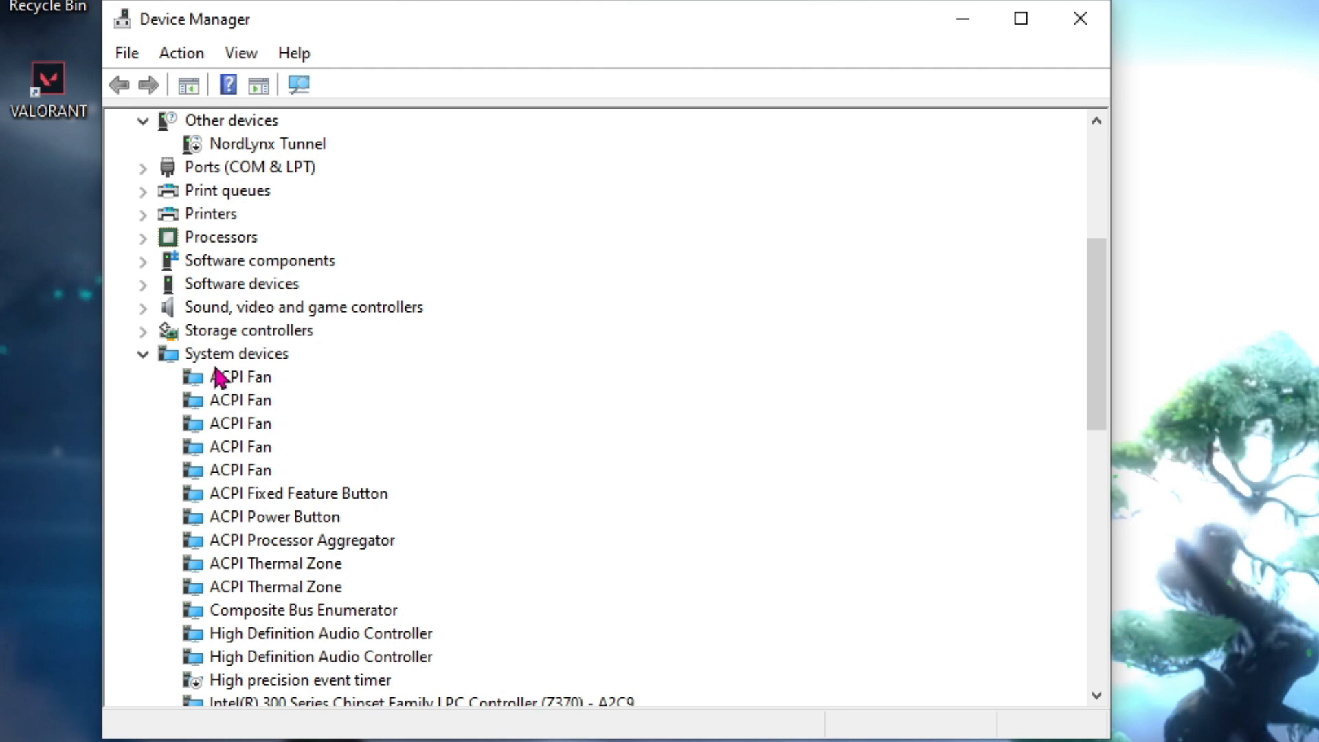
scroll(248, 368, down, 1)
scroll(251, 375, down, 1)
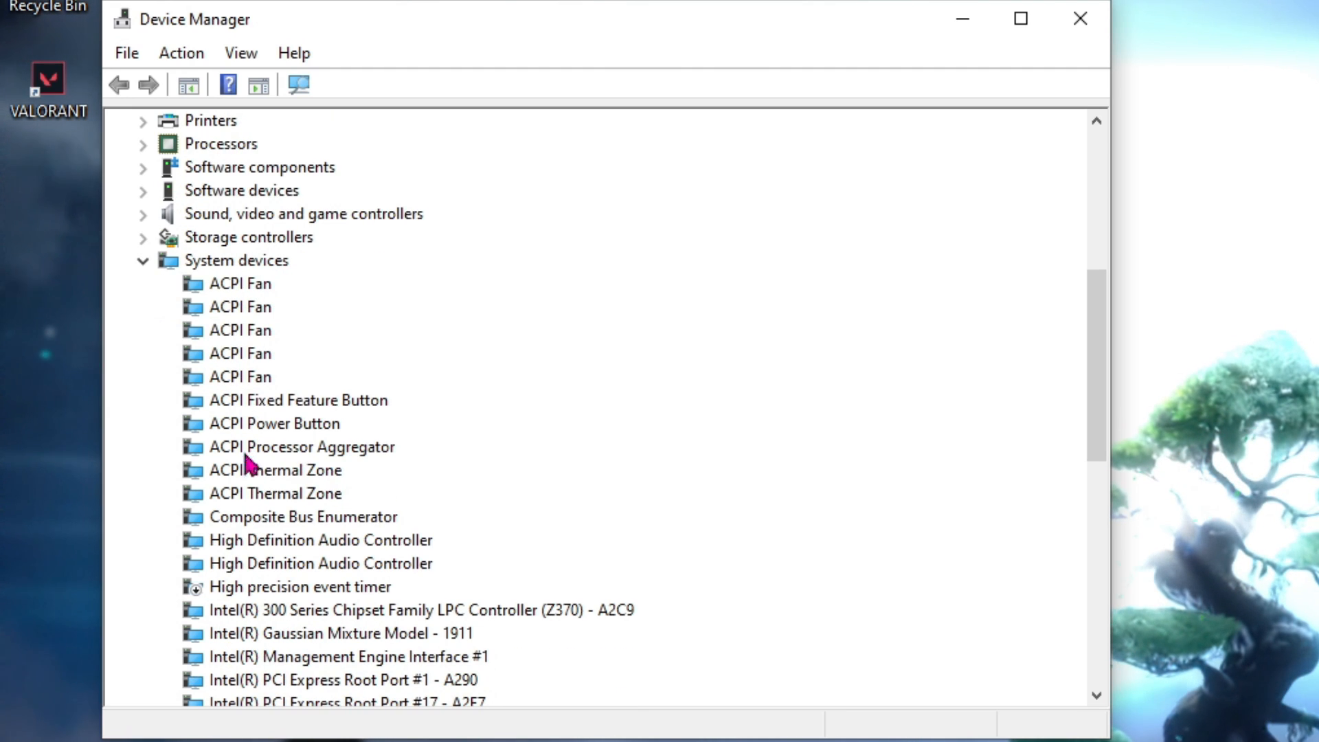
click(264, 591)
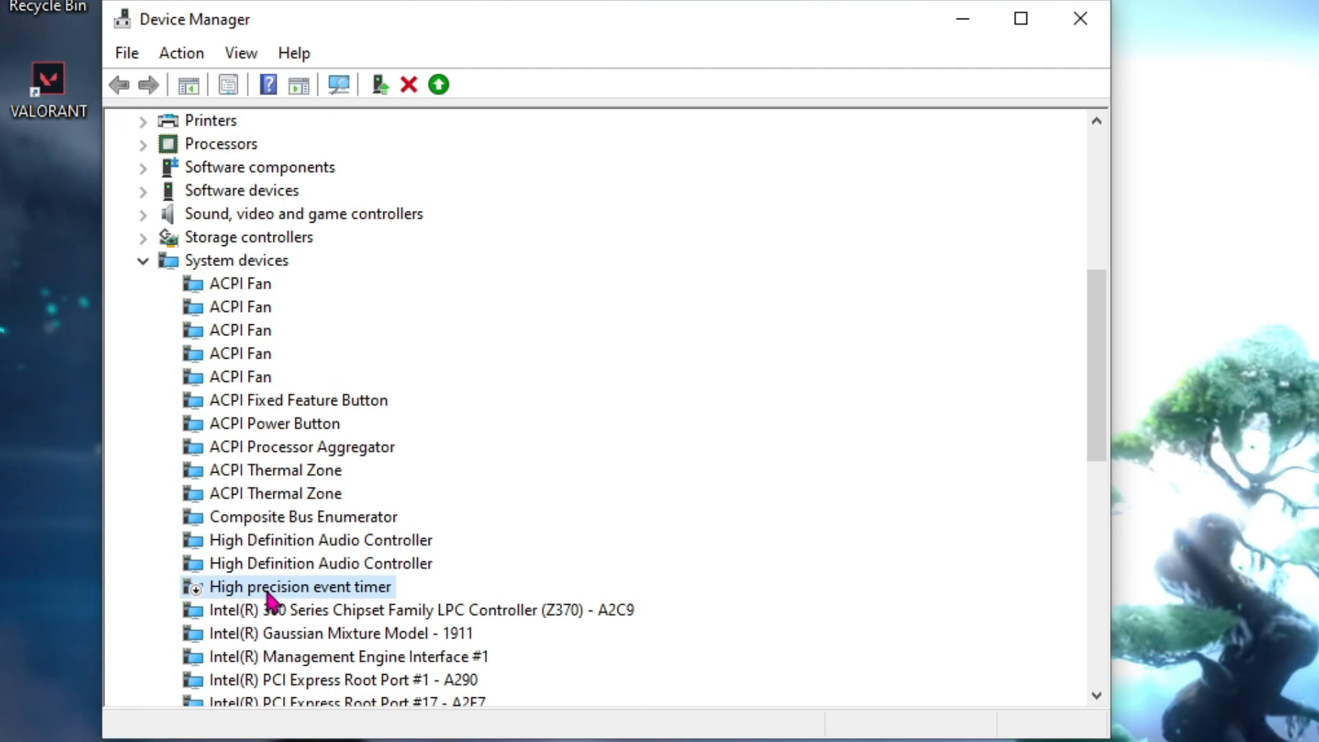
right_click(361, 590)
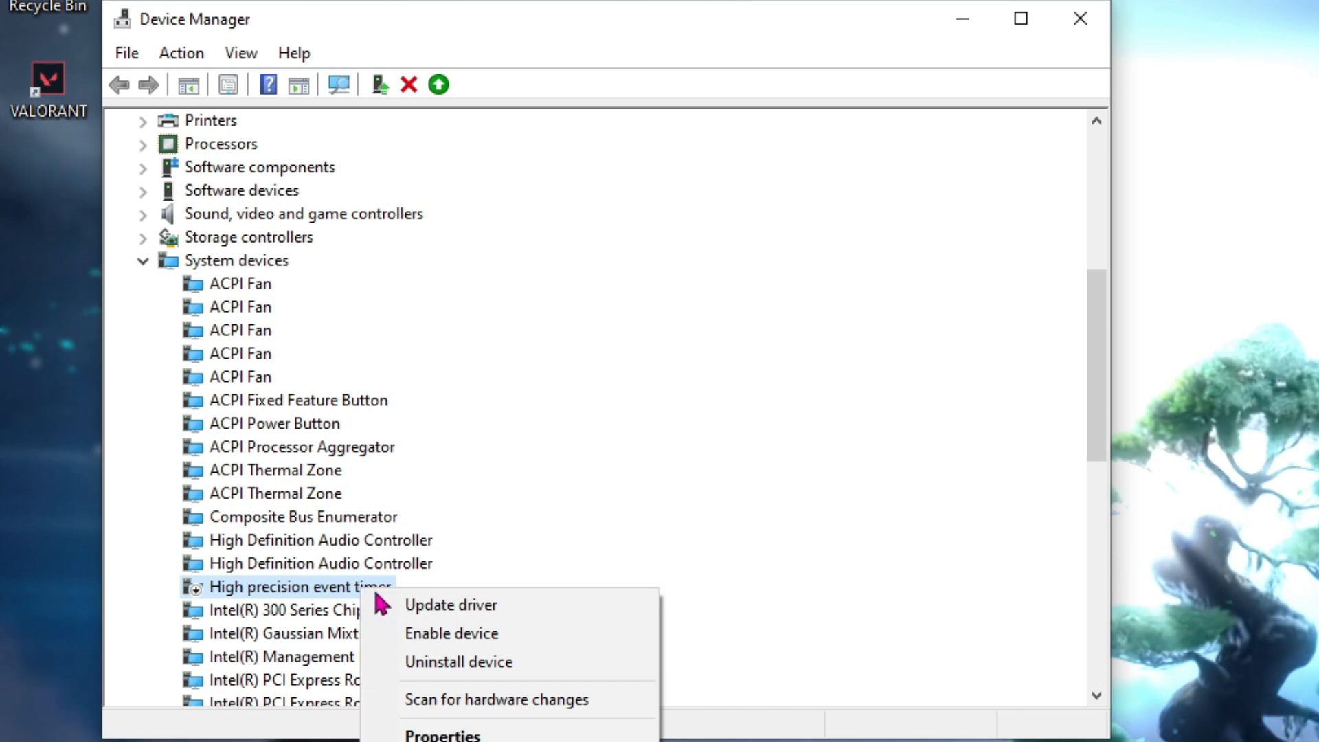
click(450, 632)
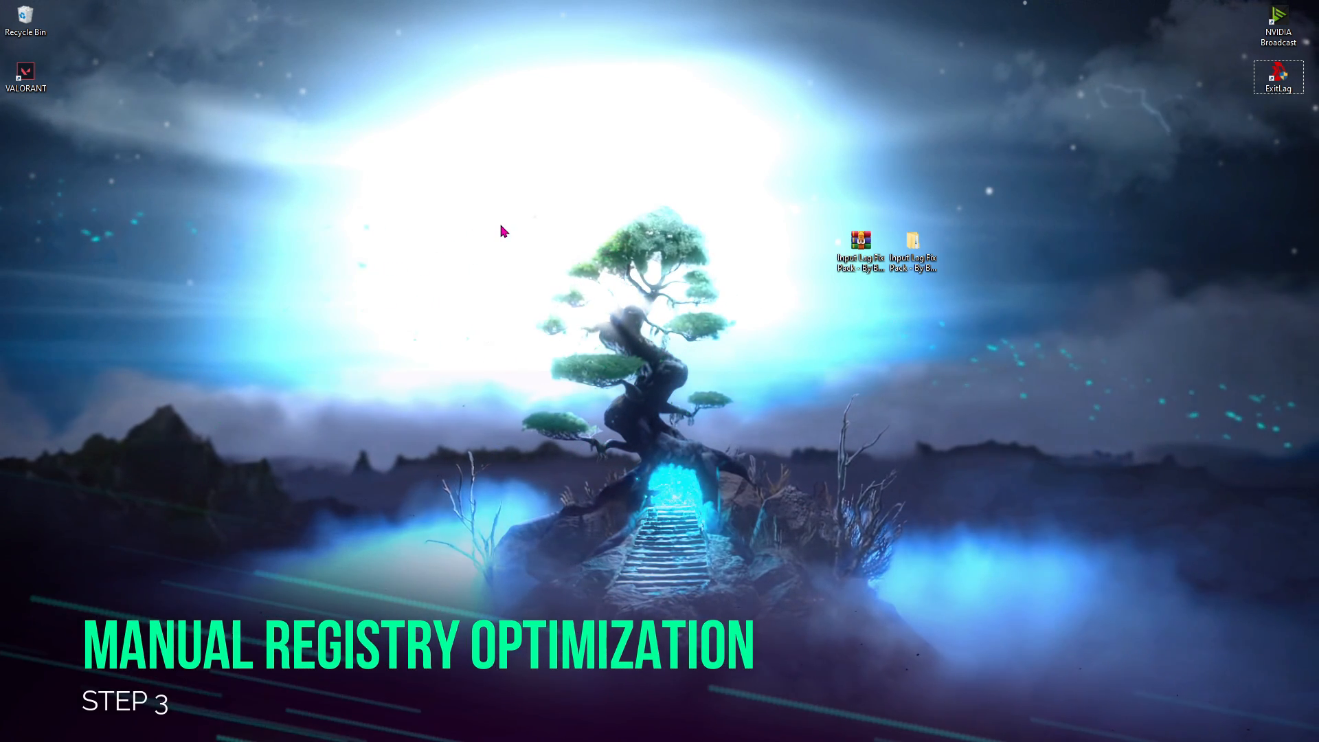
- Open Registry Editor with regedit and go to the key HKEY_LOCAL_MACHINE\SYSTEM\CurrentControlSet\Services\mouclass
key(super+r)
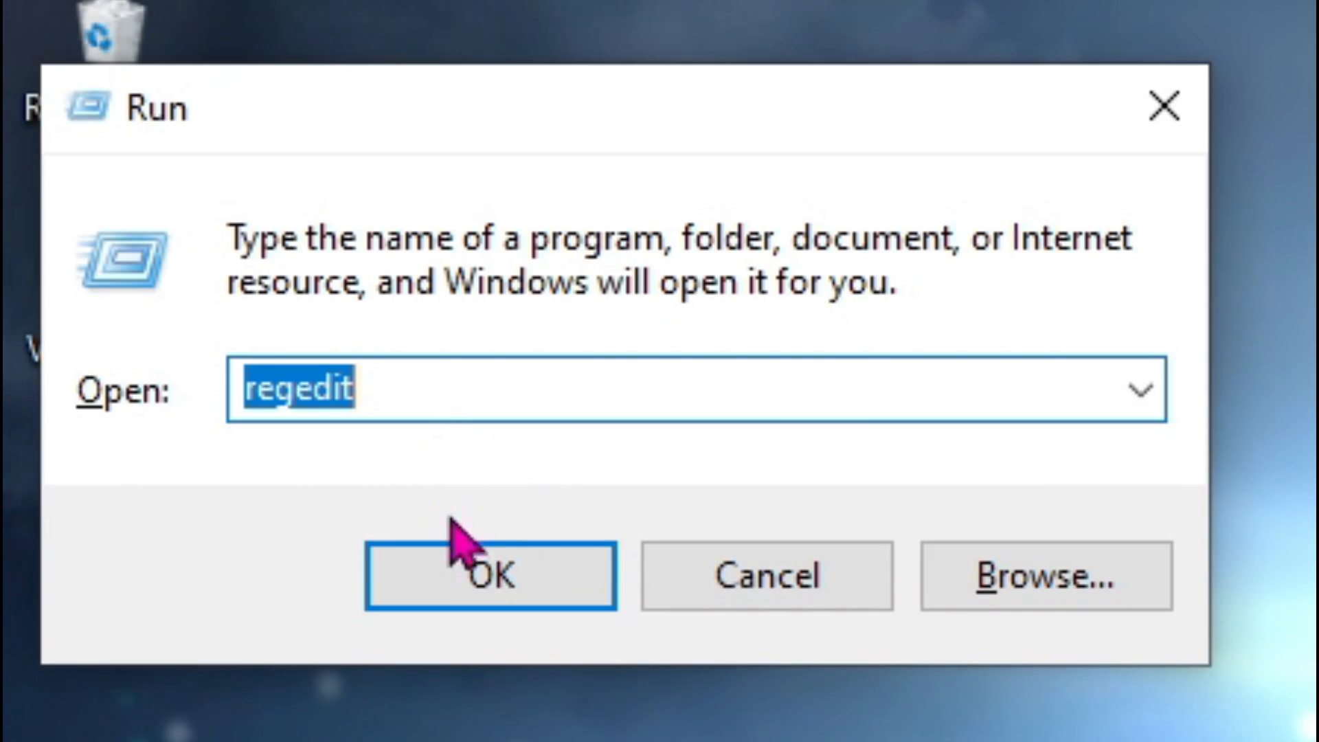
click(474, 567)
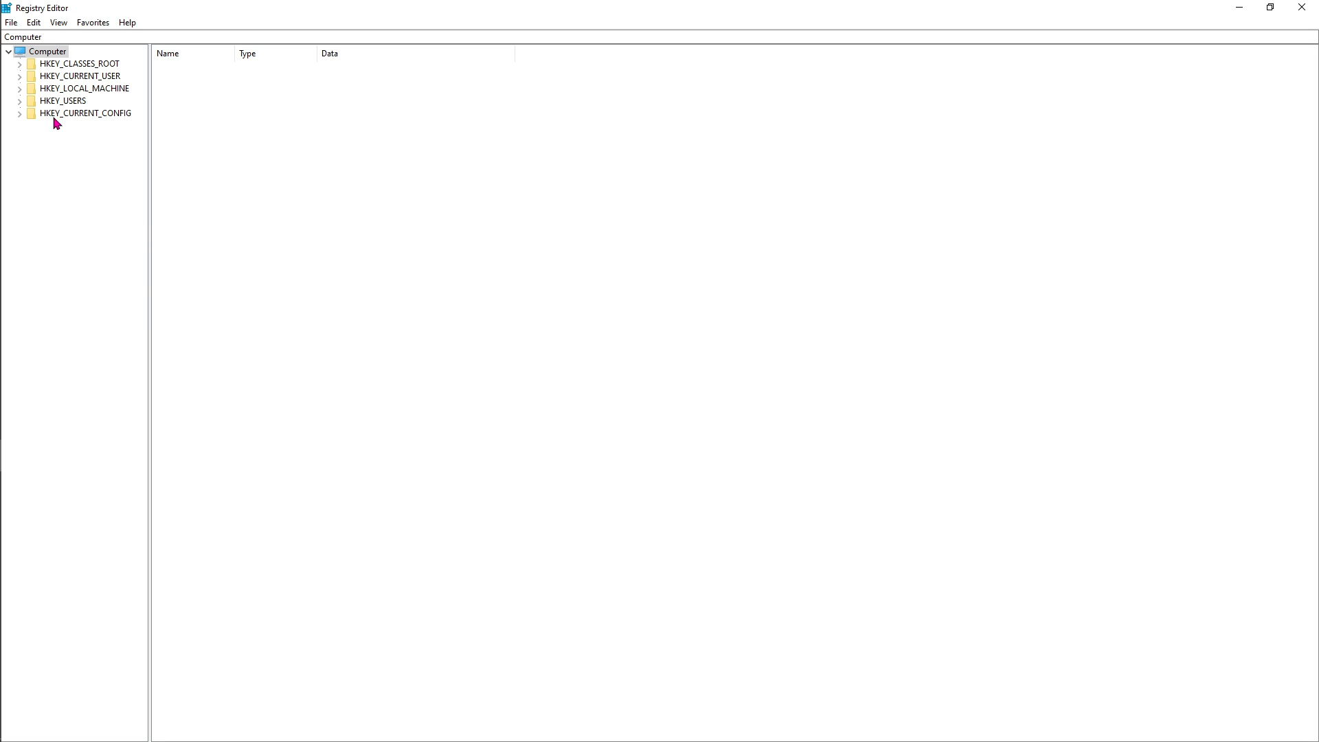
click(21, 88)
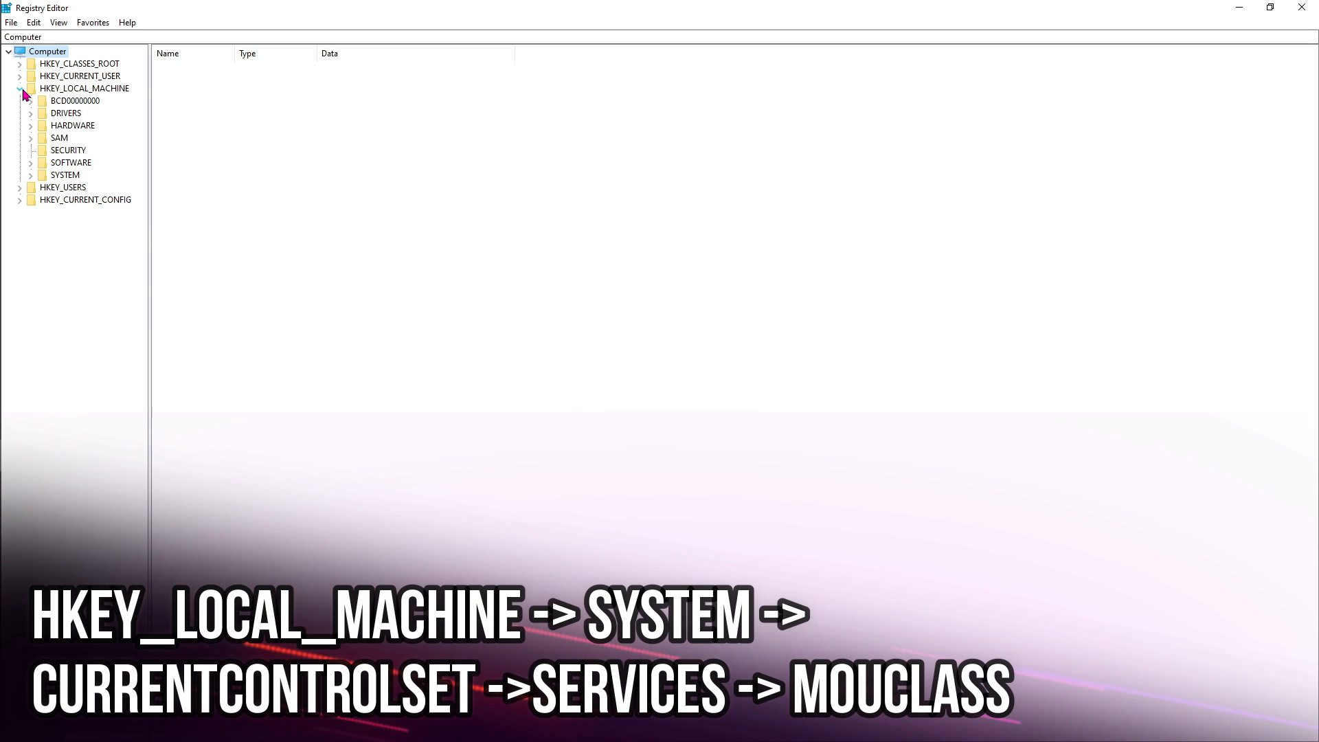
click(30, 175)
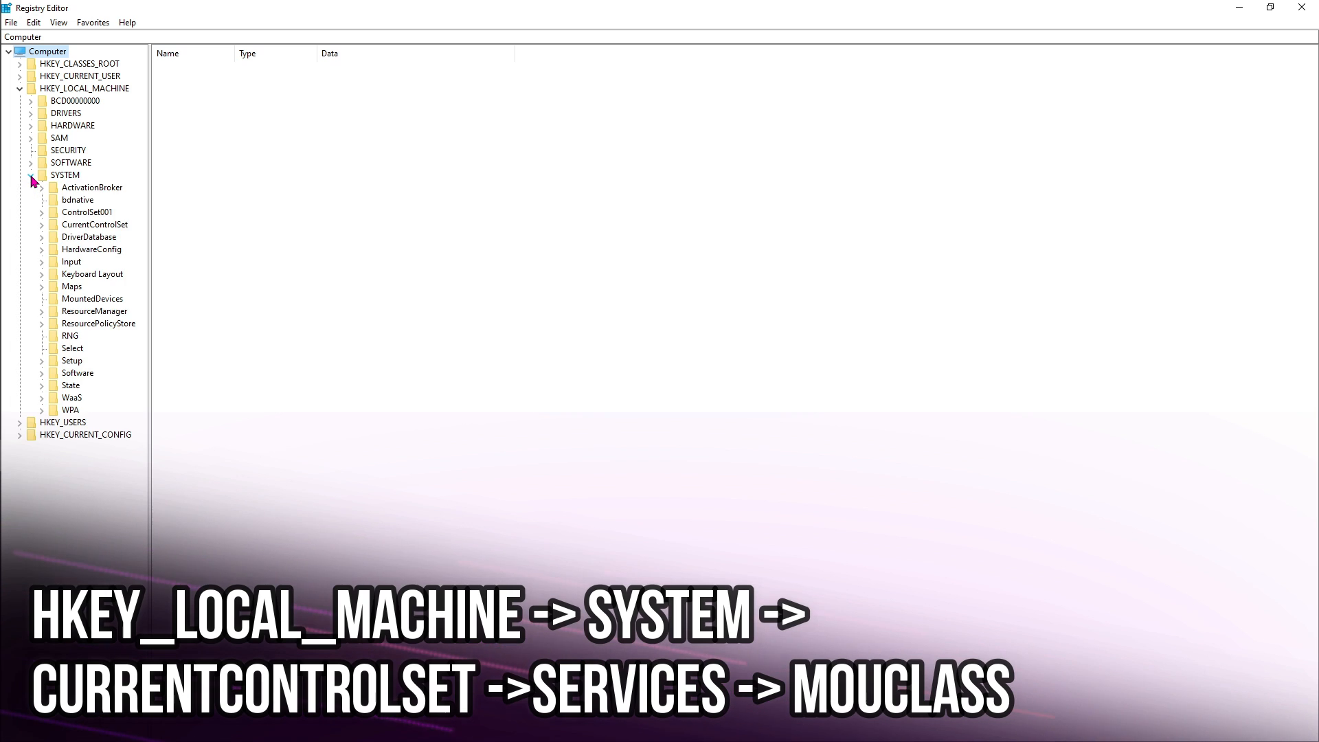
click(42, 225)
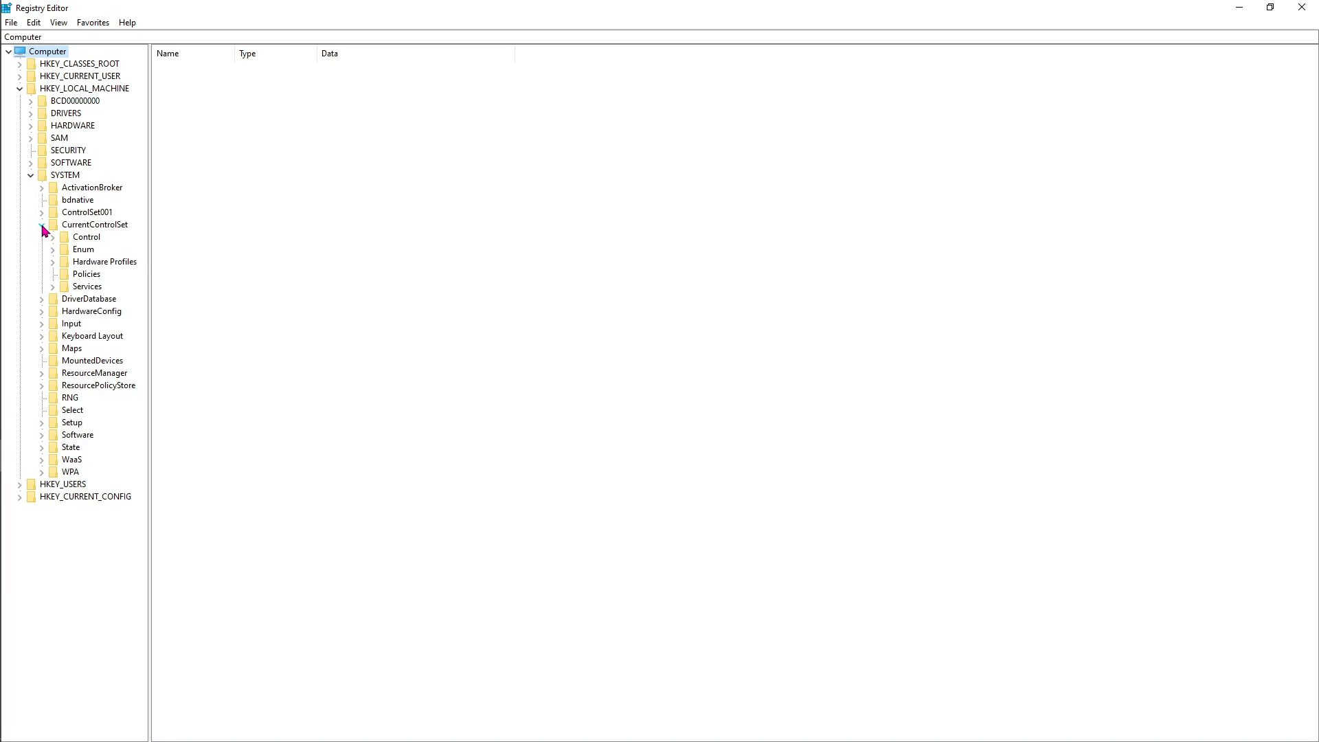
click(54, 287)
click(100, 473)
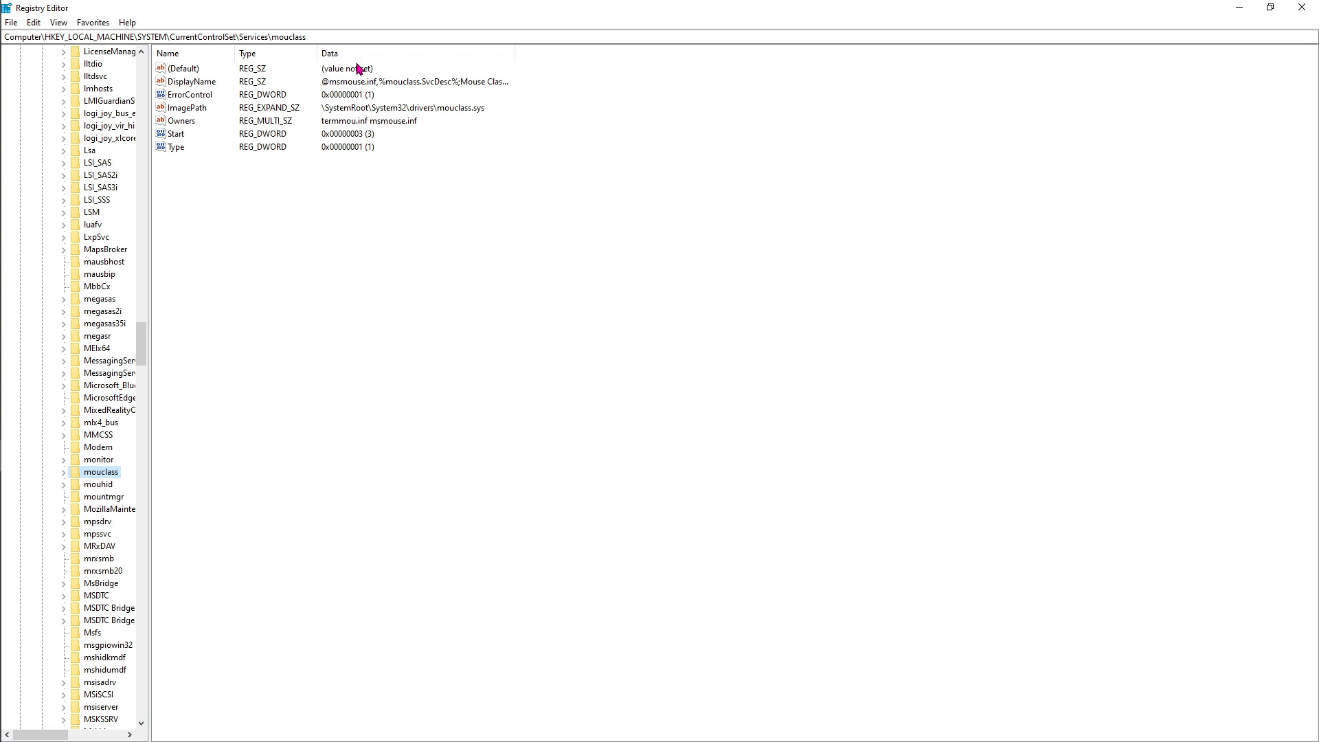
- Highlight the full path of the mouclass key and view its Enum subkey
drag(308, 37, 22, 45)
click(383, 245)
click(63, 472)
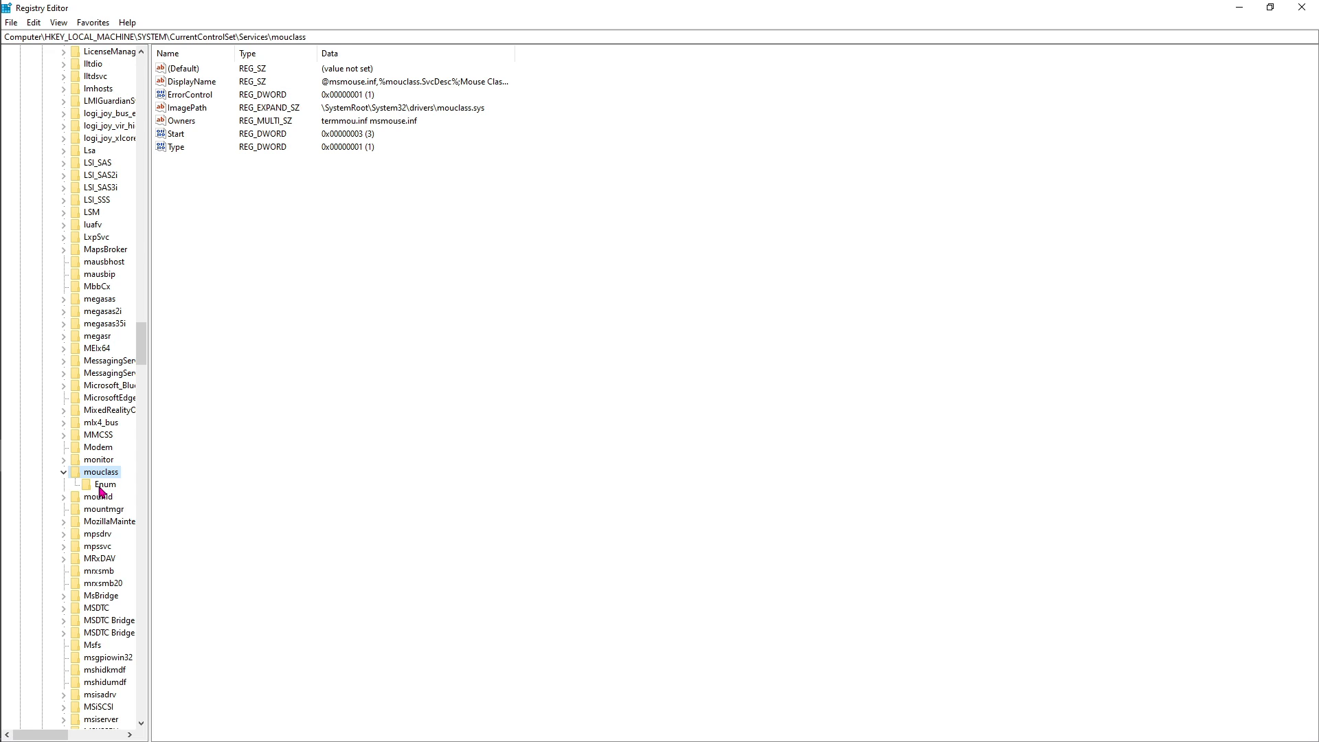
click(105, 486)
scroll(102, 475, down, 2)
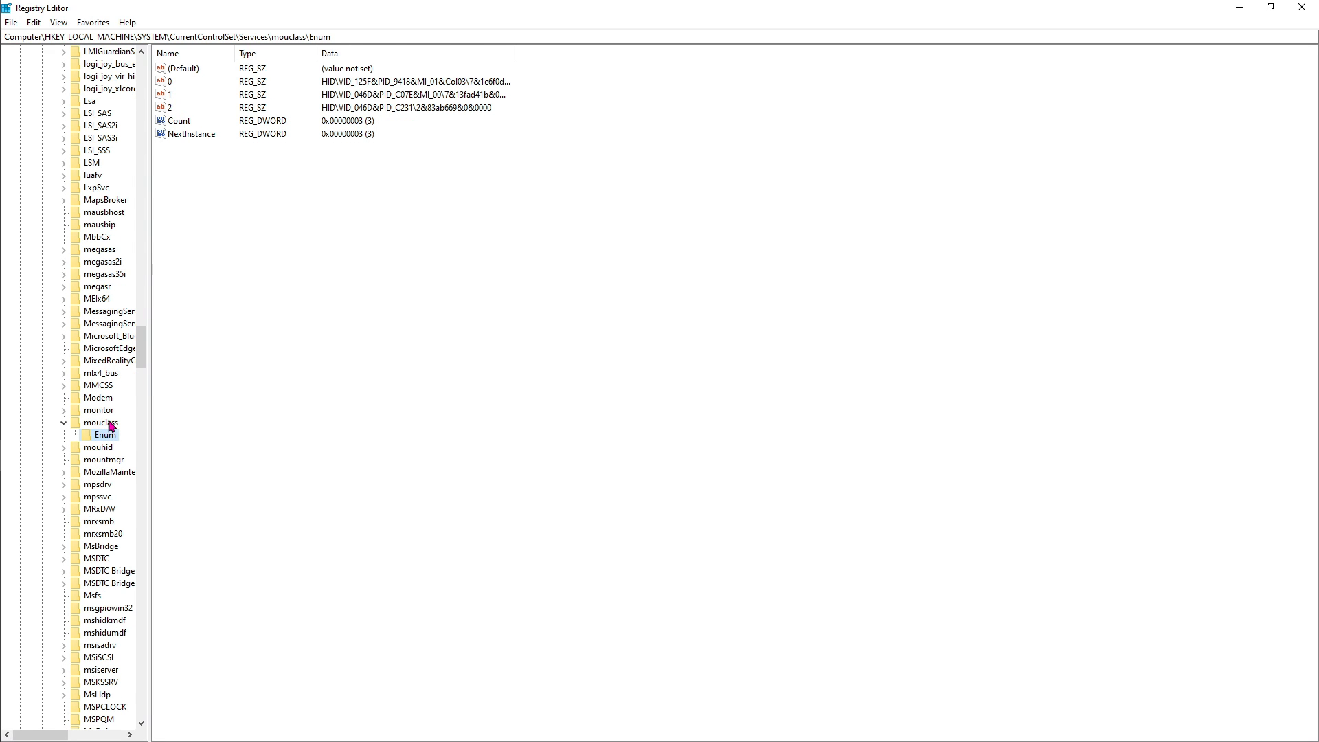
- Create a subkey named parameters under the mouclass key
click(110, 426)
right_click(111, 427)
mouse_move(149, 449)
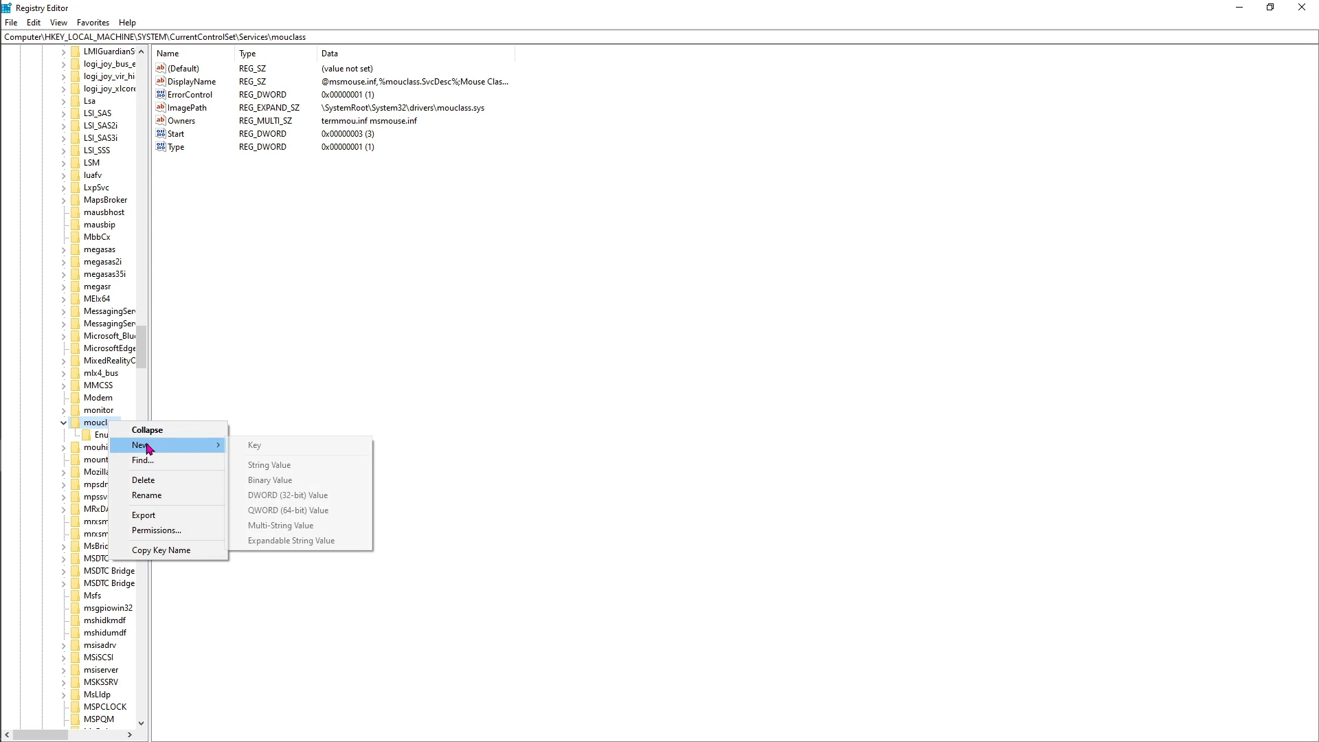
click(246, 447)
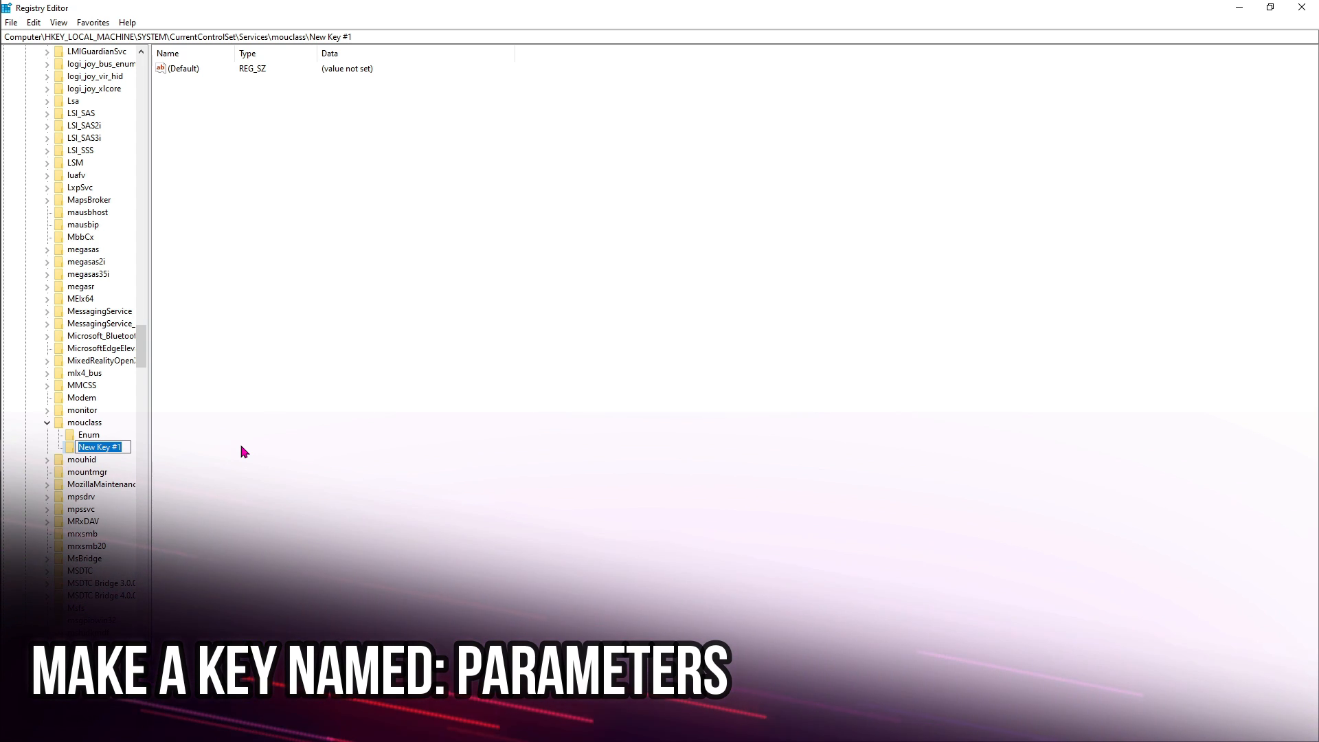
text(parameters)
key(Return)
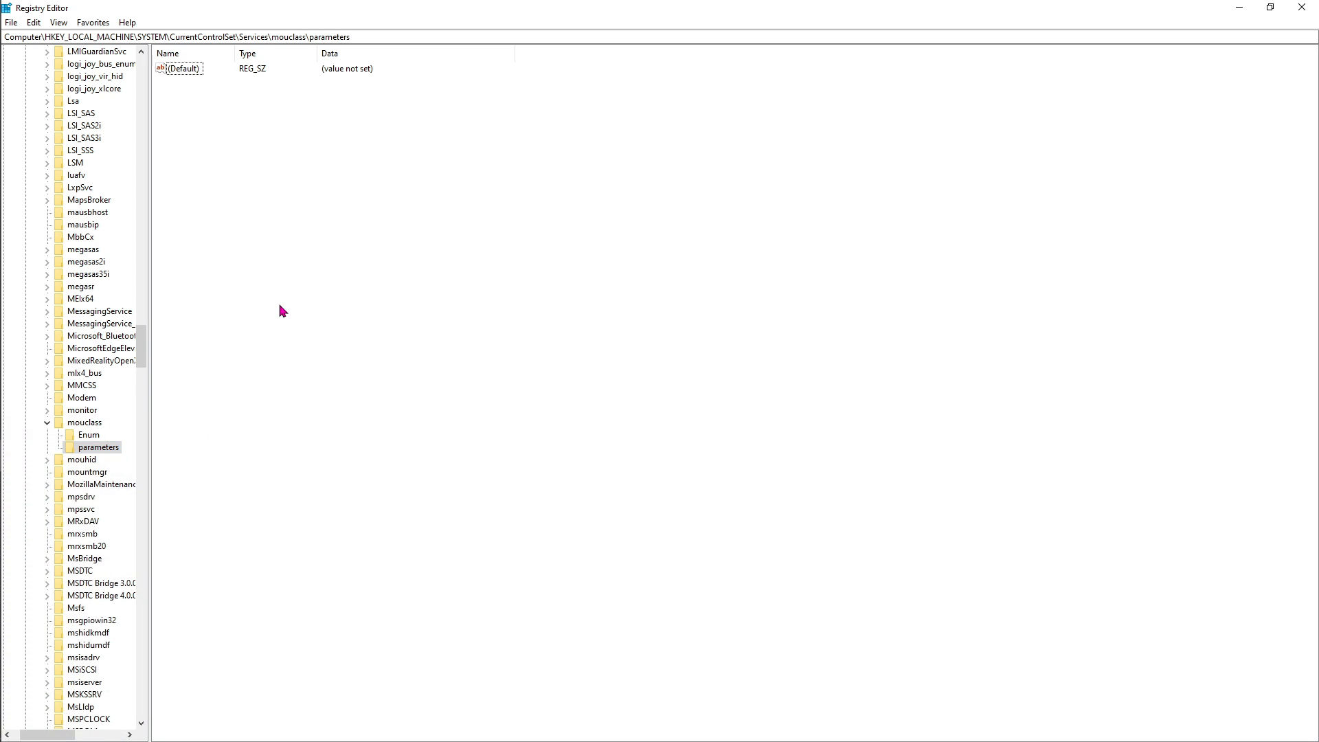
- Add a DWORD (32-bit) value named MouseDataQueueSize to the parameters key and open it for editing
right_click(282, 310)
mouse_move(327, 314)
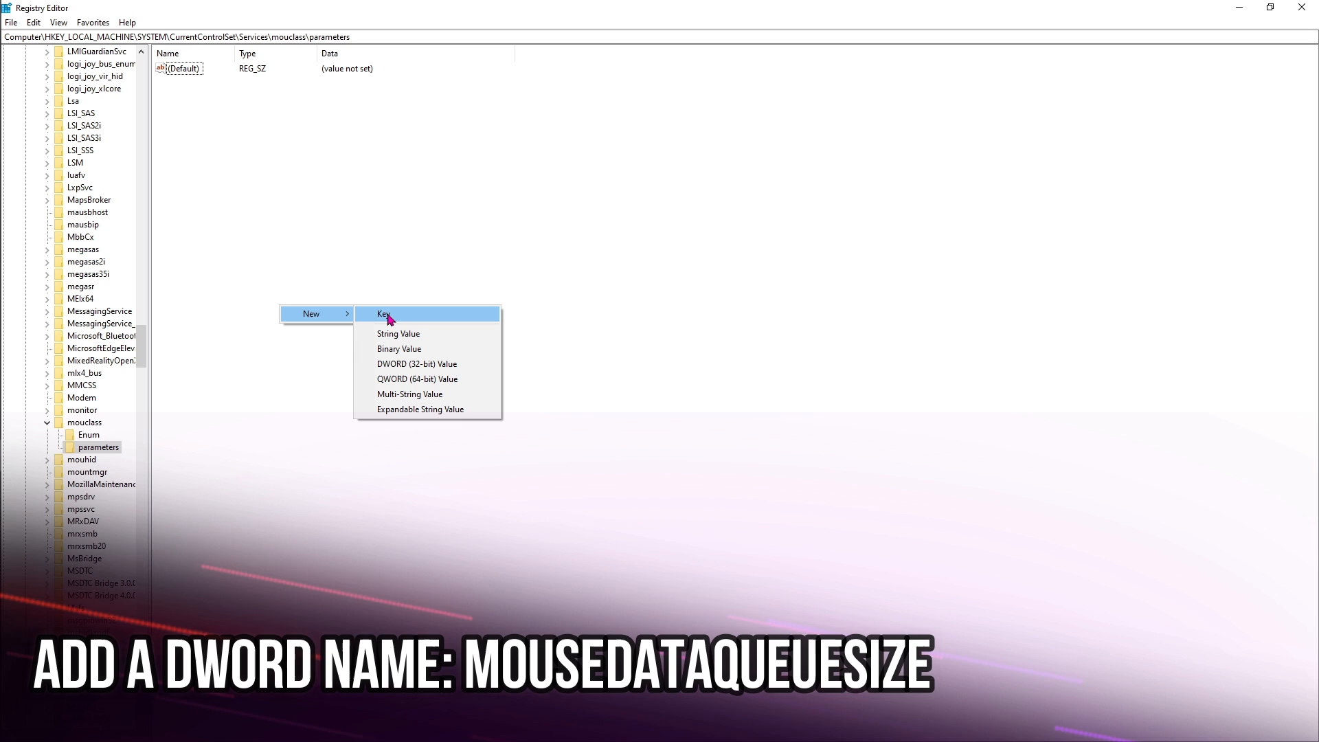
click(394, 364)
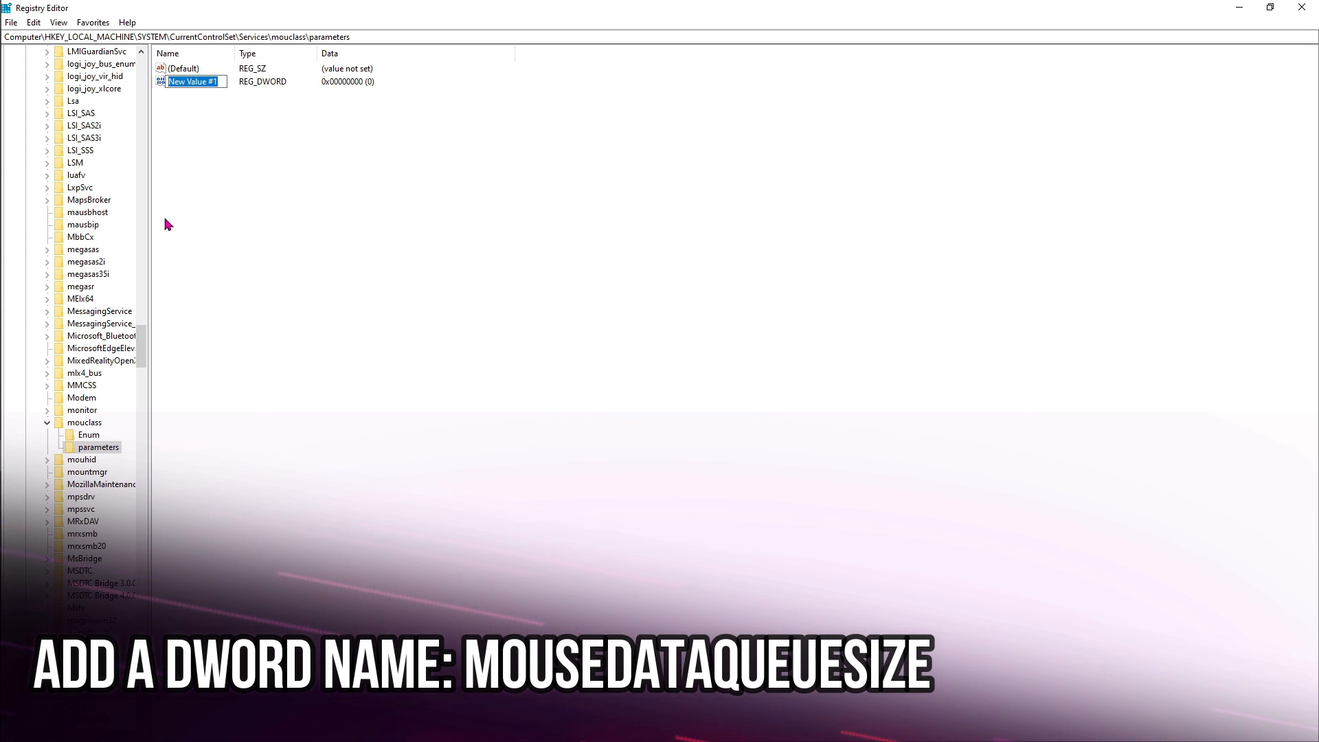
text(MouseDataQueueSize)
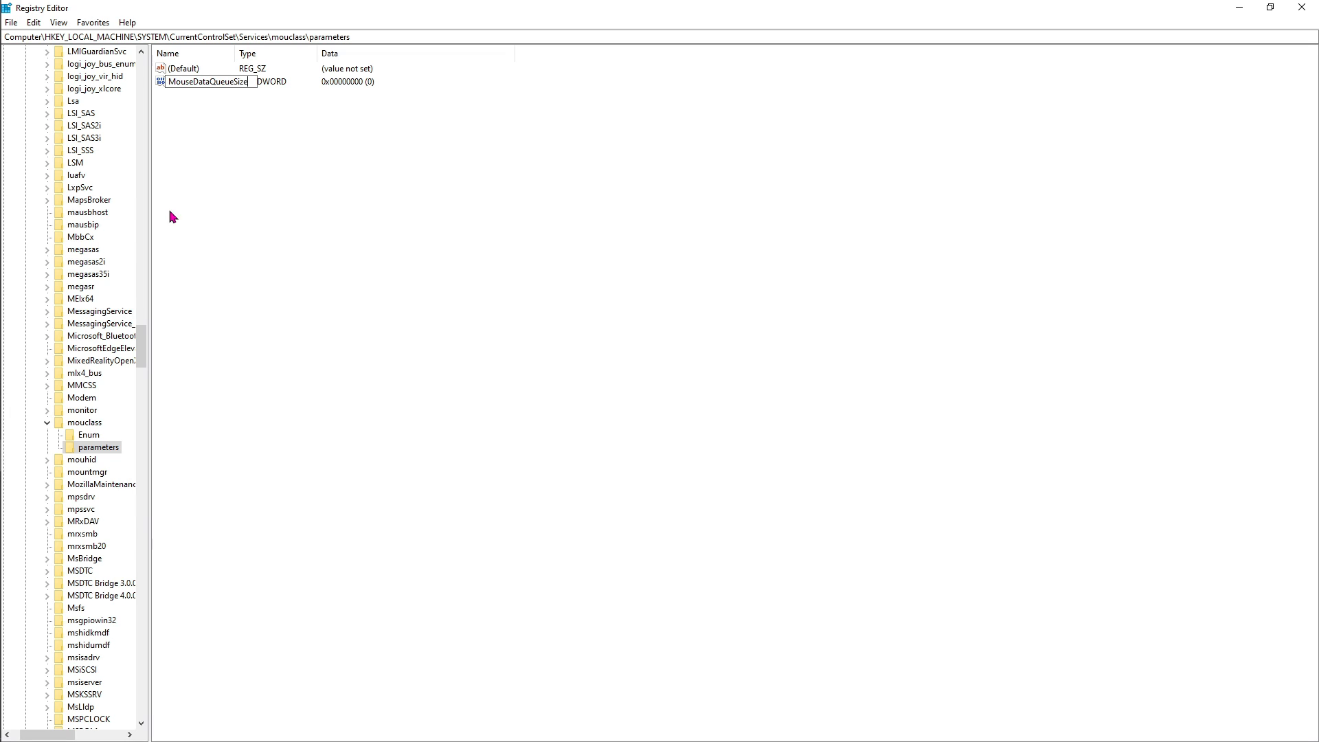
right_click(218, 83)
click(247, 93)
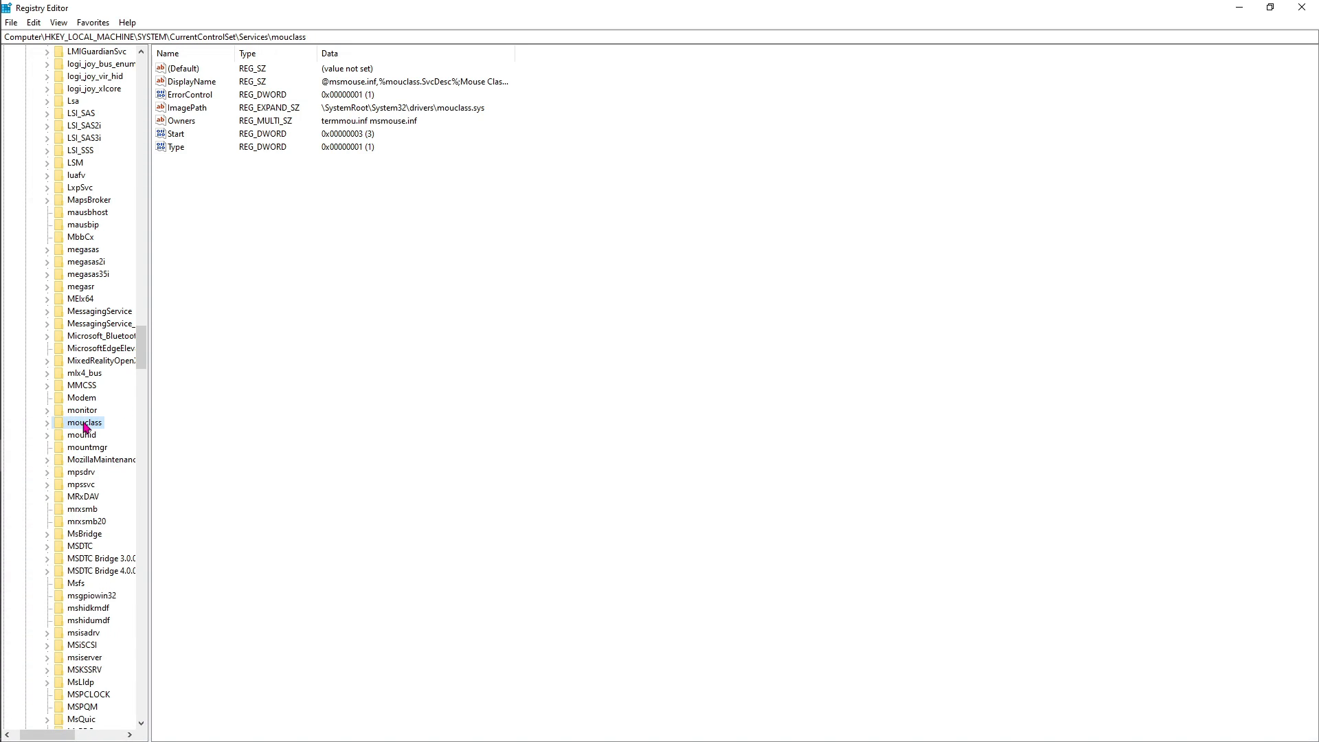
- Go to the kbdclass key under Services, highlight its full path, and open its Parameters subkey
scroll(65, 270, up, 9)
click(82, 151)
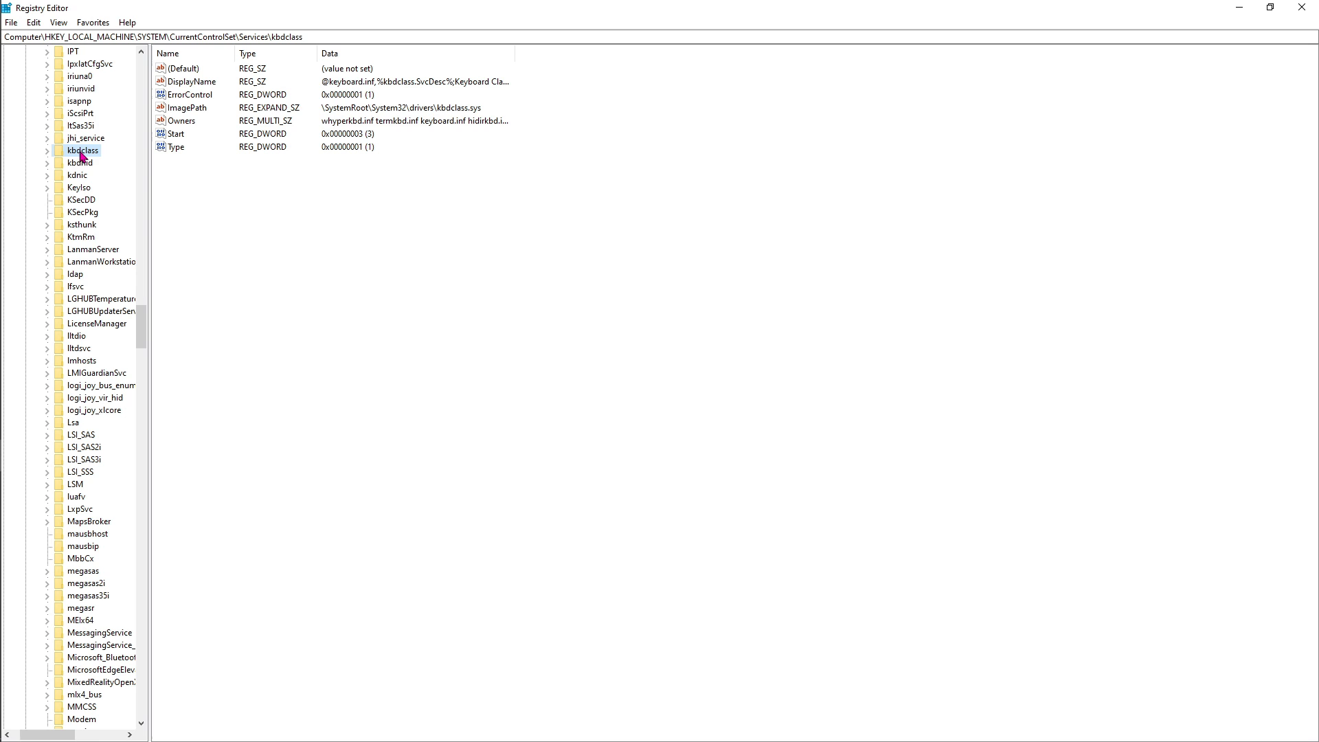
click(603, 36)
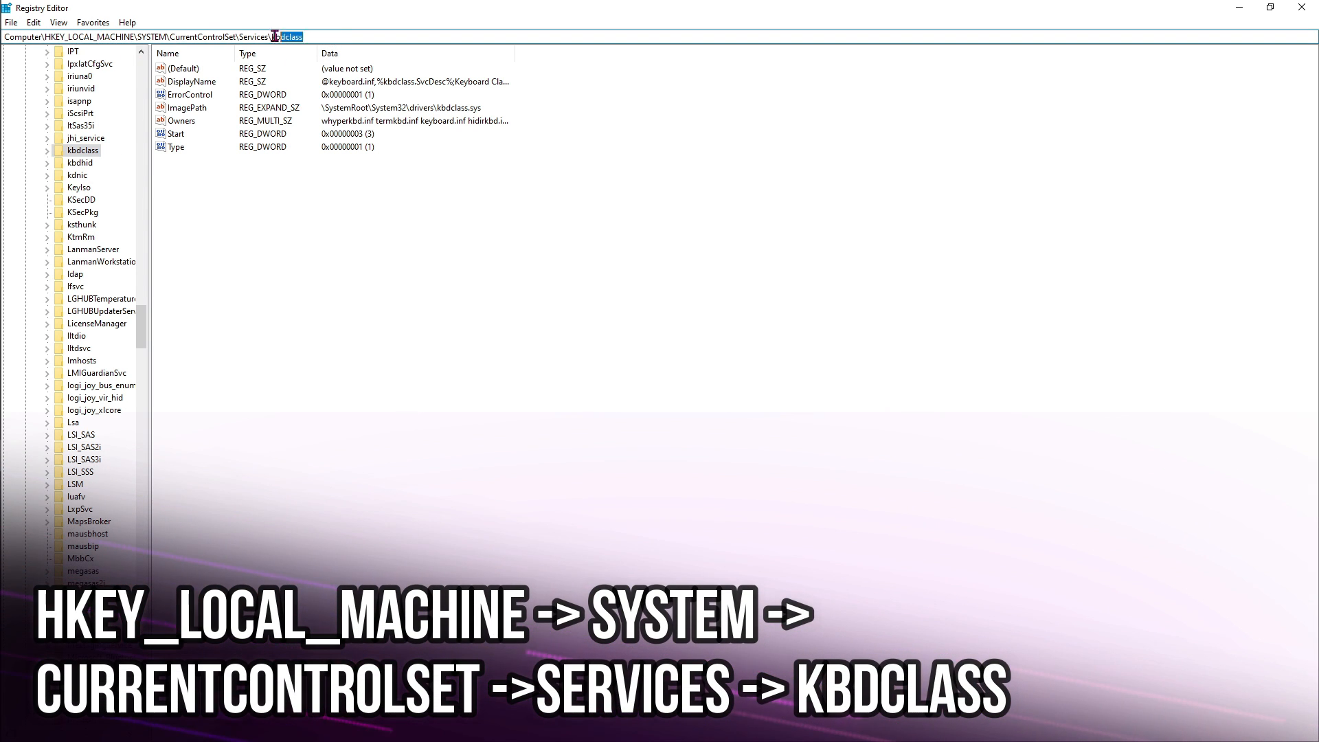
drag(303, 36, 3, 39)
click(426, 398)
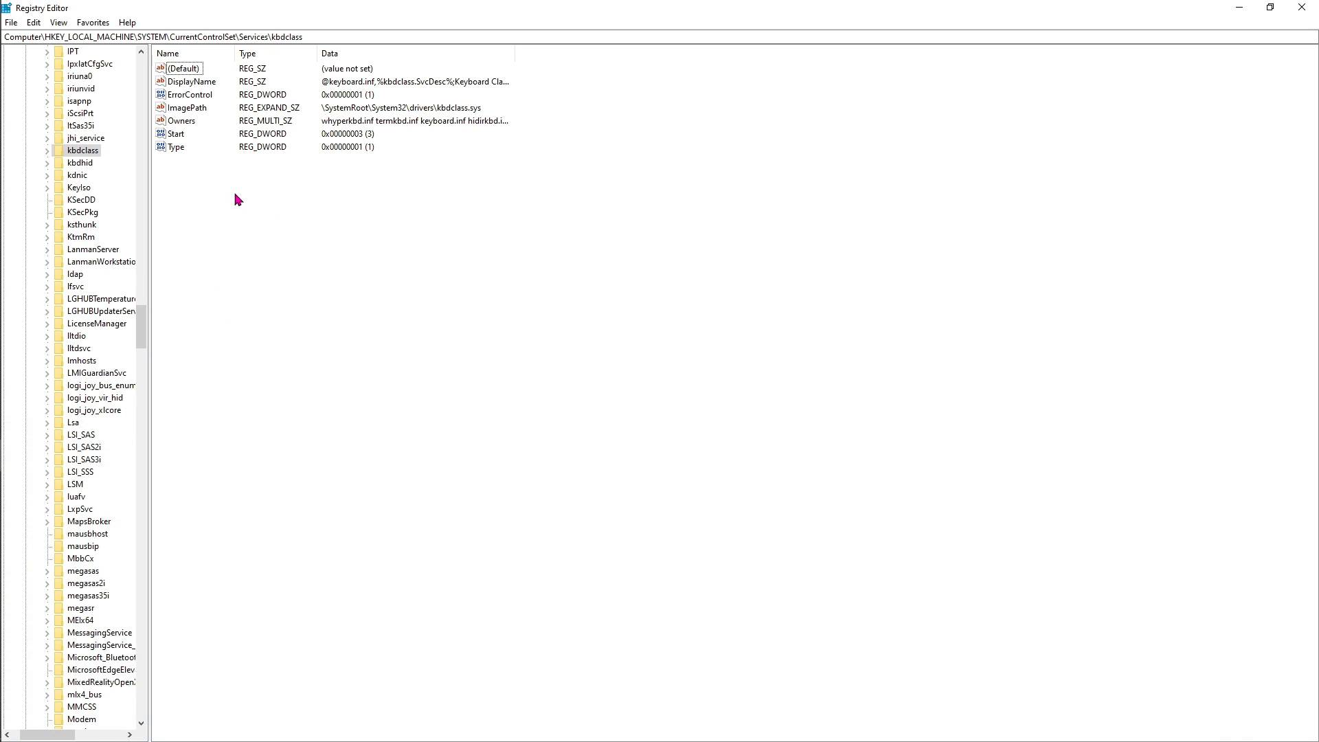
click(112, 151)
click(48, 151)
click(86, 176)
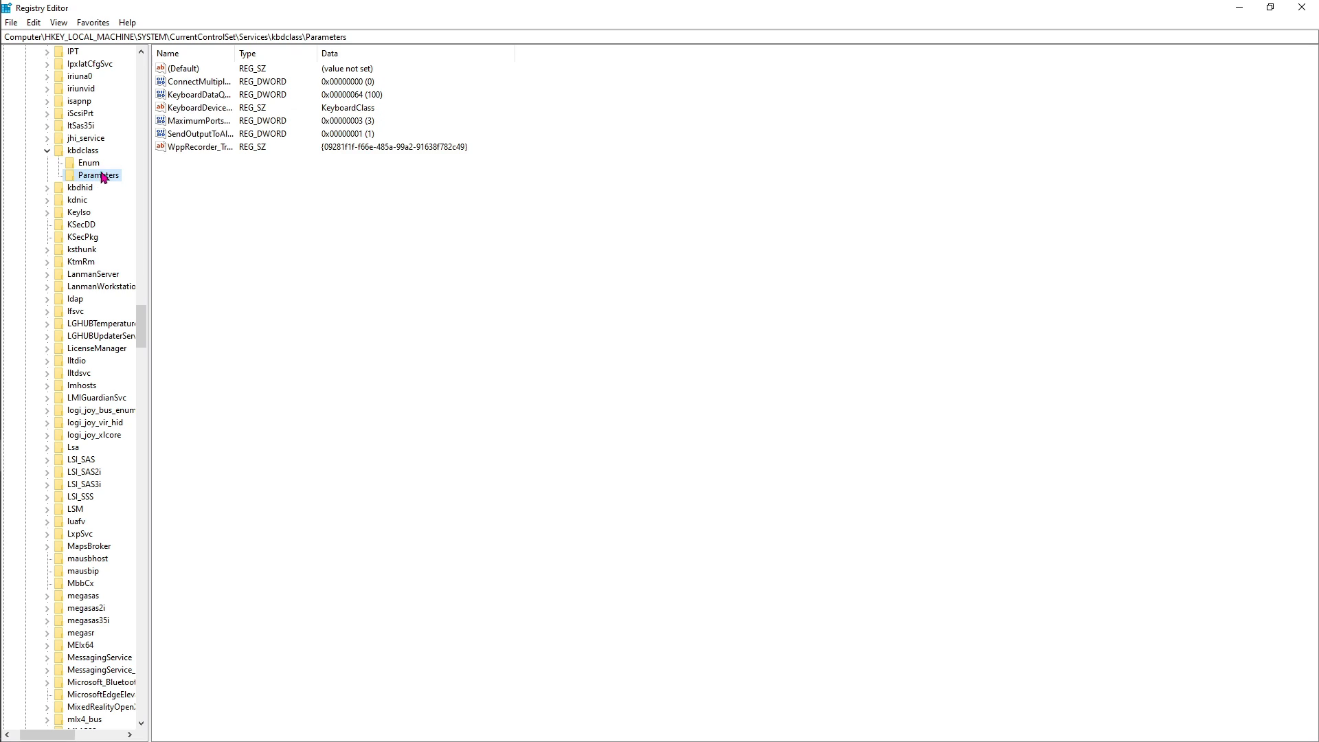
- Try to add a DWORD (32-bit) value named KeyboardDataQueueSize to the kbdclass Parameters key, and delete the leftover new value
click(253, 217)
right_click(253, 217)
mouse_move(287, 221)
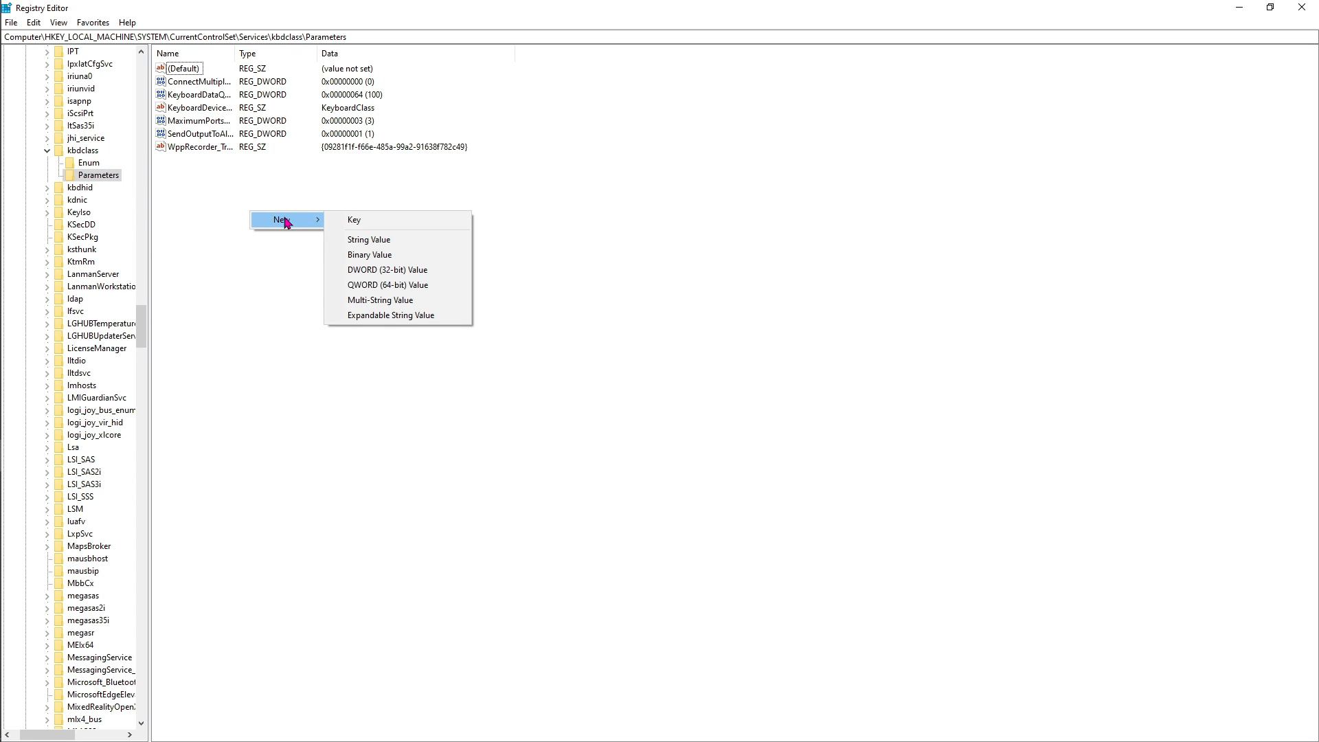
click(371, 271)
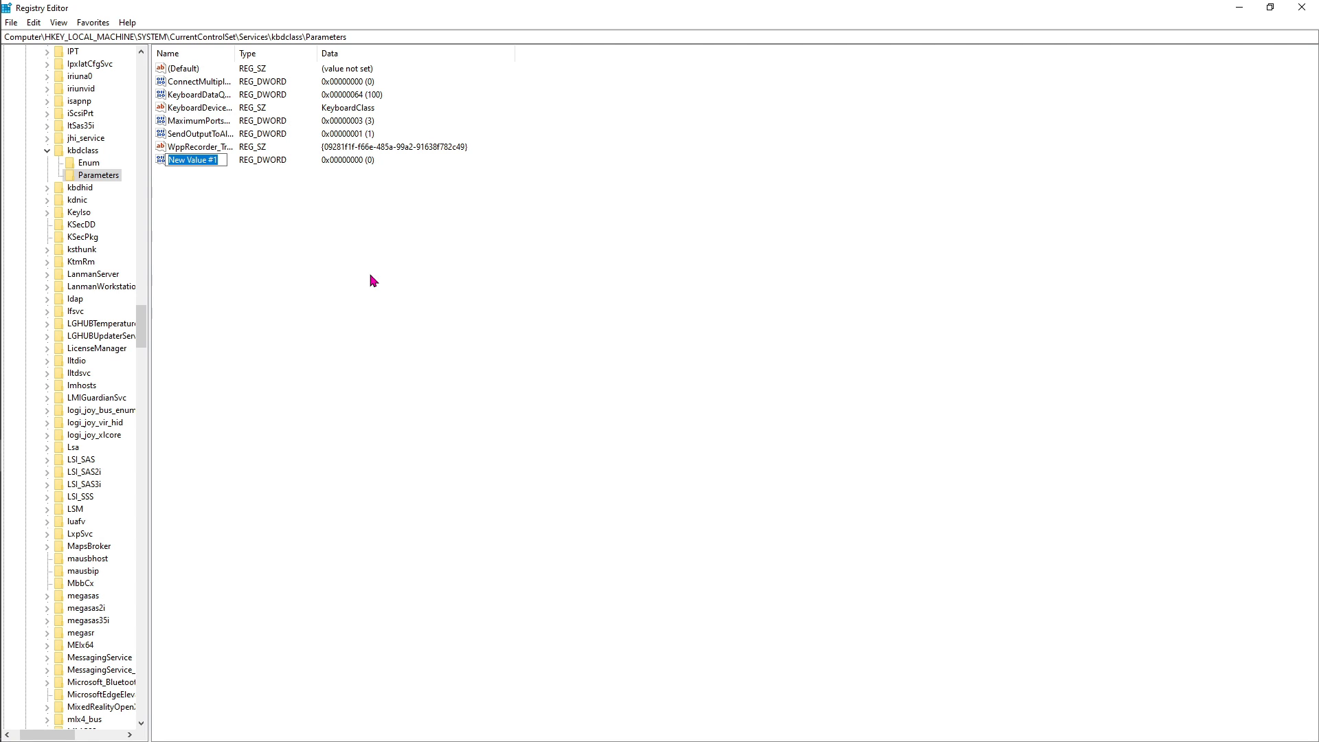
text(Keyboard)
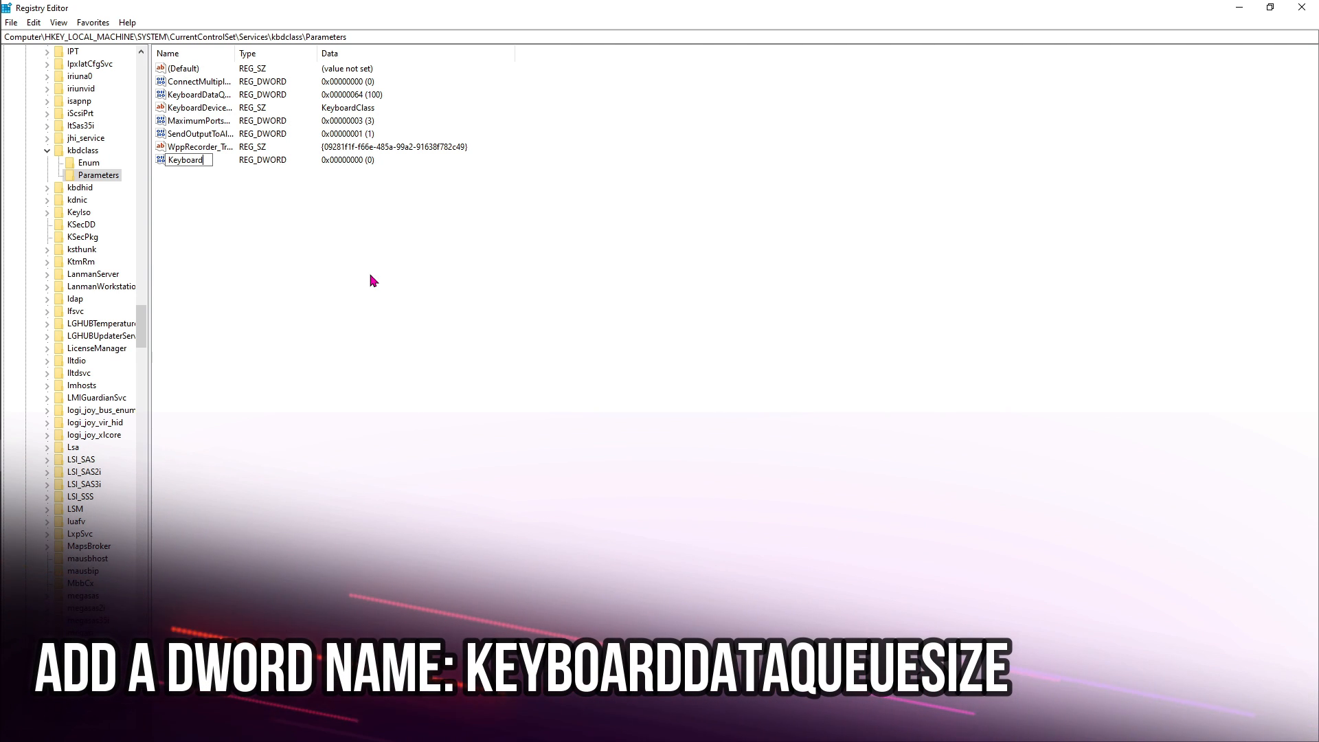
text(DataQueueSize)
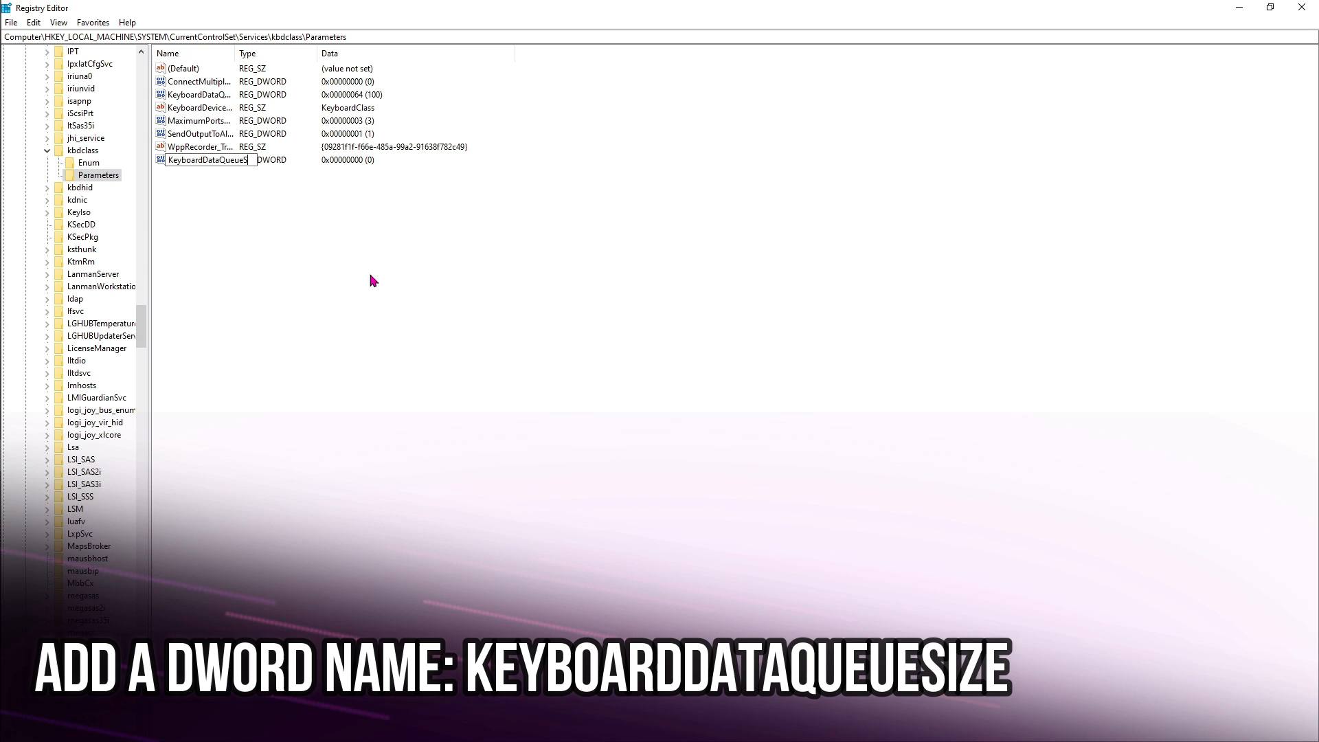
click(250, 183)
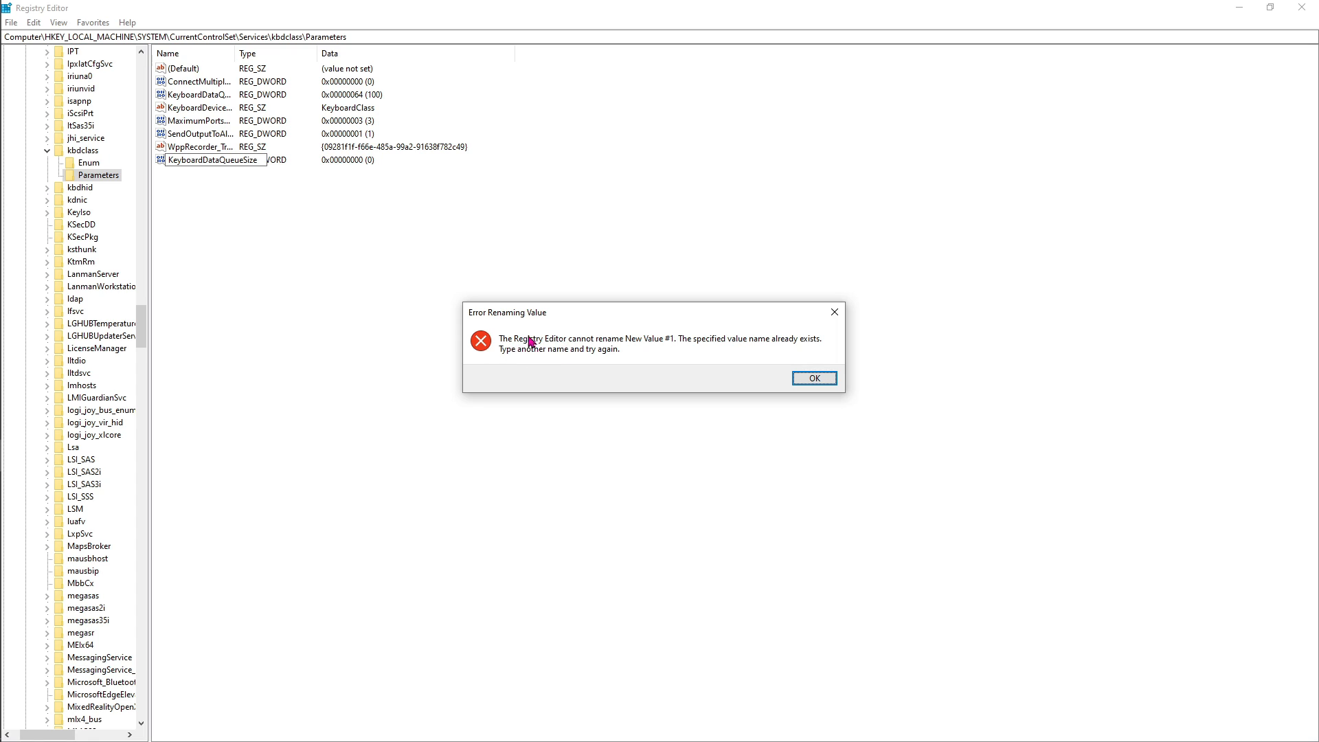
click(816, 379)
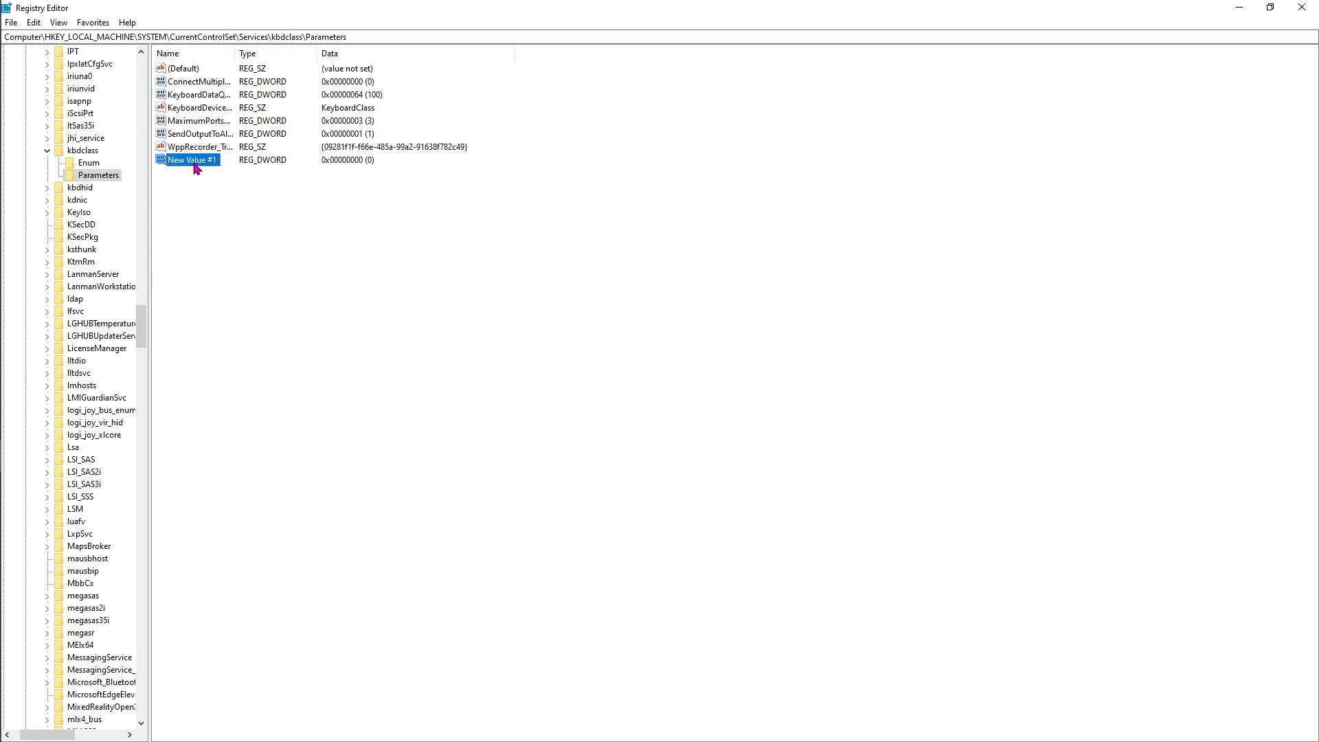
key(Delete)
key(Return)
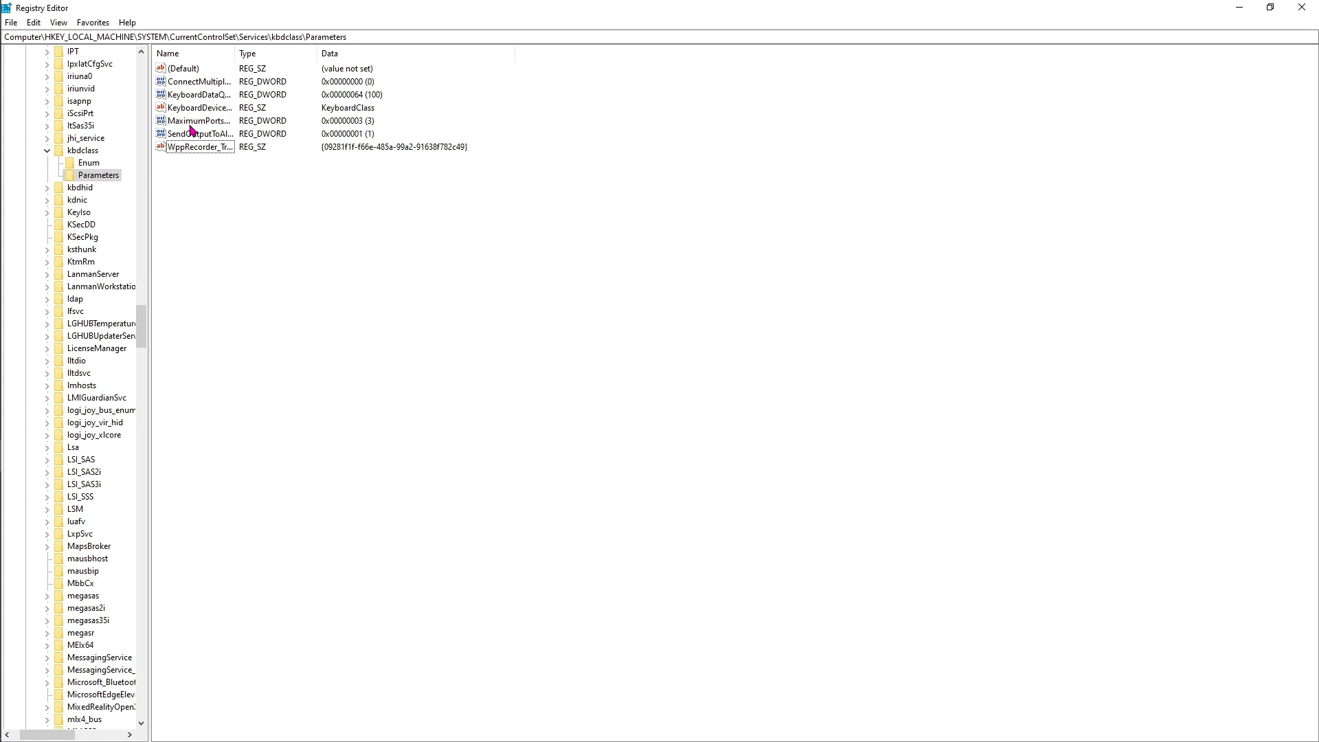
- Open the KeyboardDataQueueSize value in the kbdclass Parameters key for editing, switch its base to Decimal, and select the value data
click(197, 95)
right_click(195, 96)
click(213, 100)
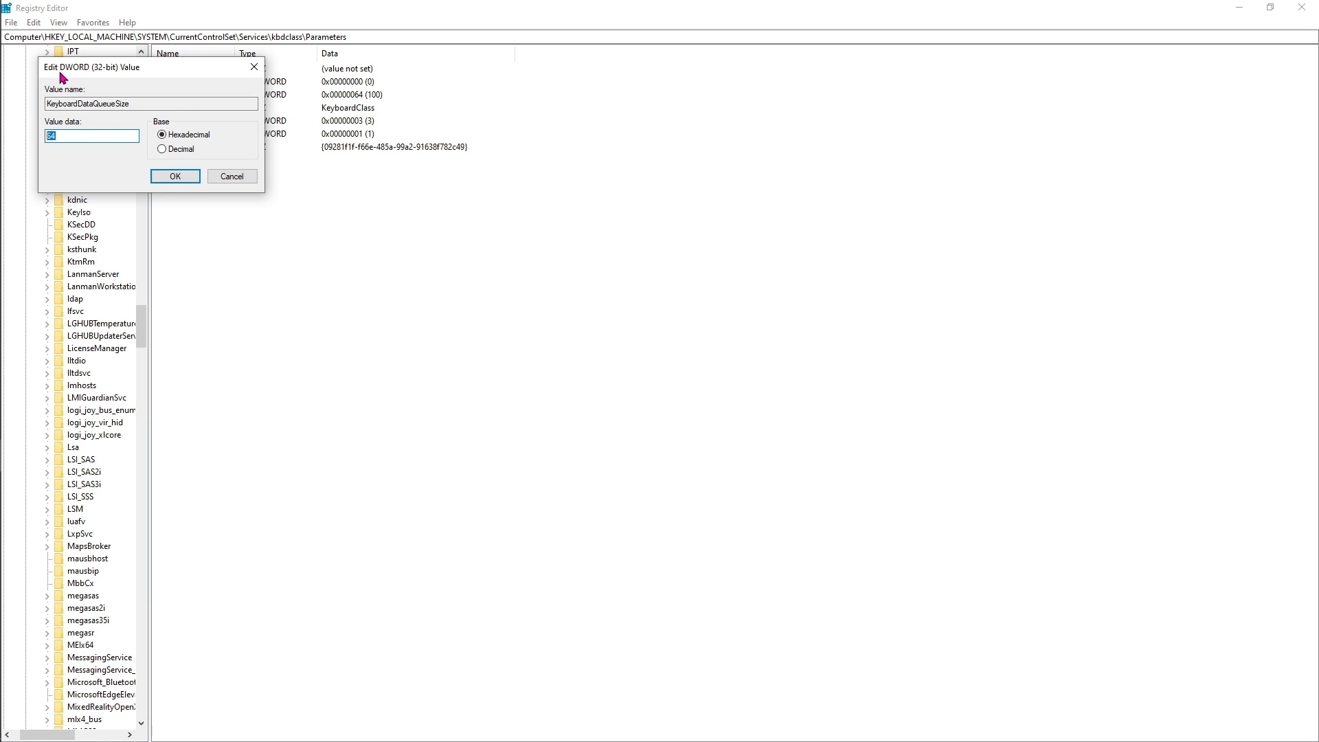
drag(61, 73, 394, 184)
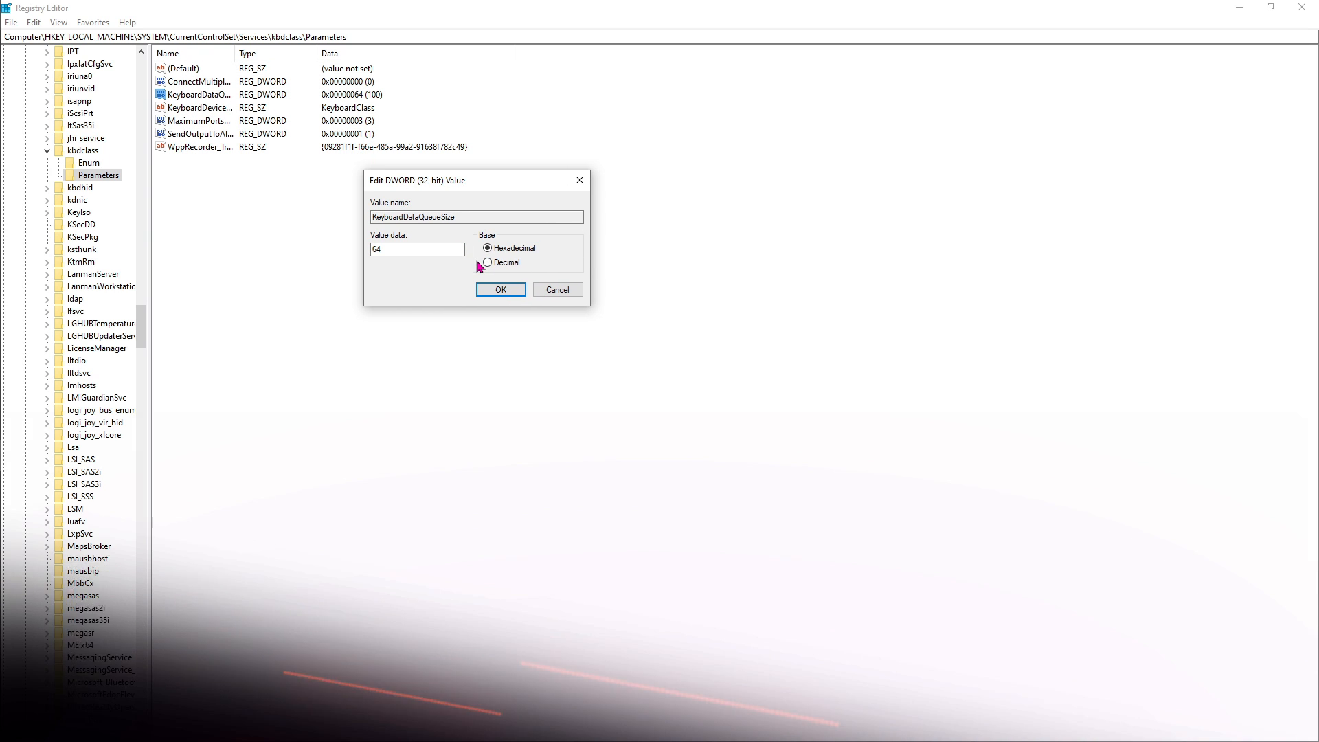
click(487, 262)
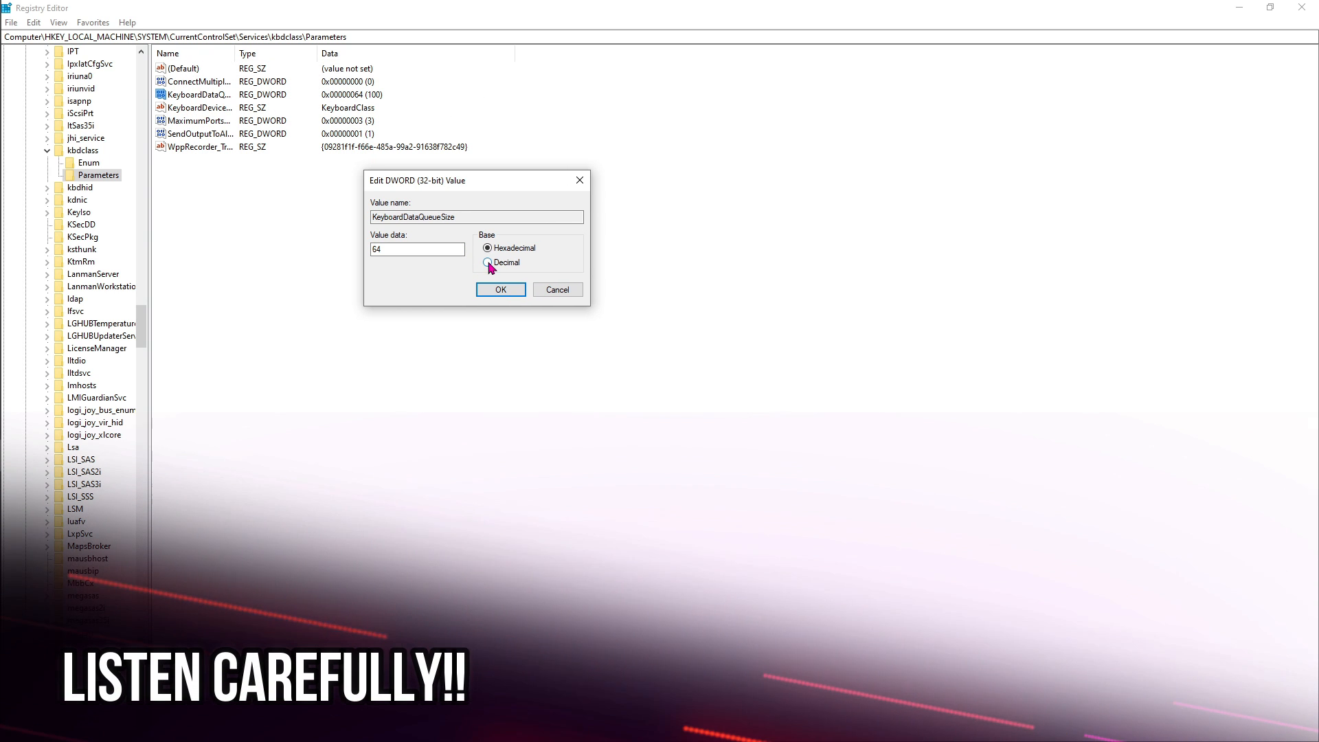
double_click(394, 250)
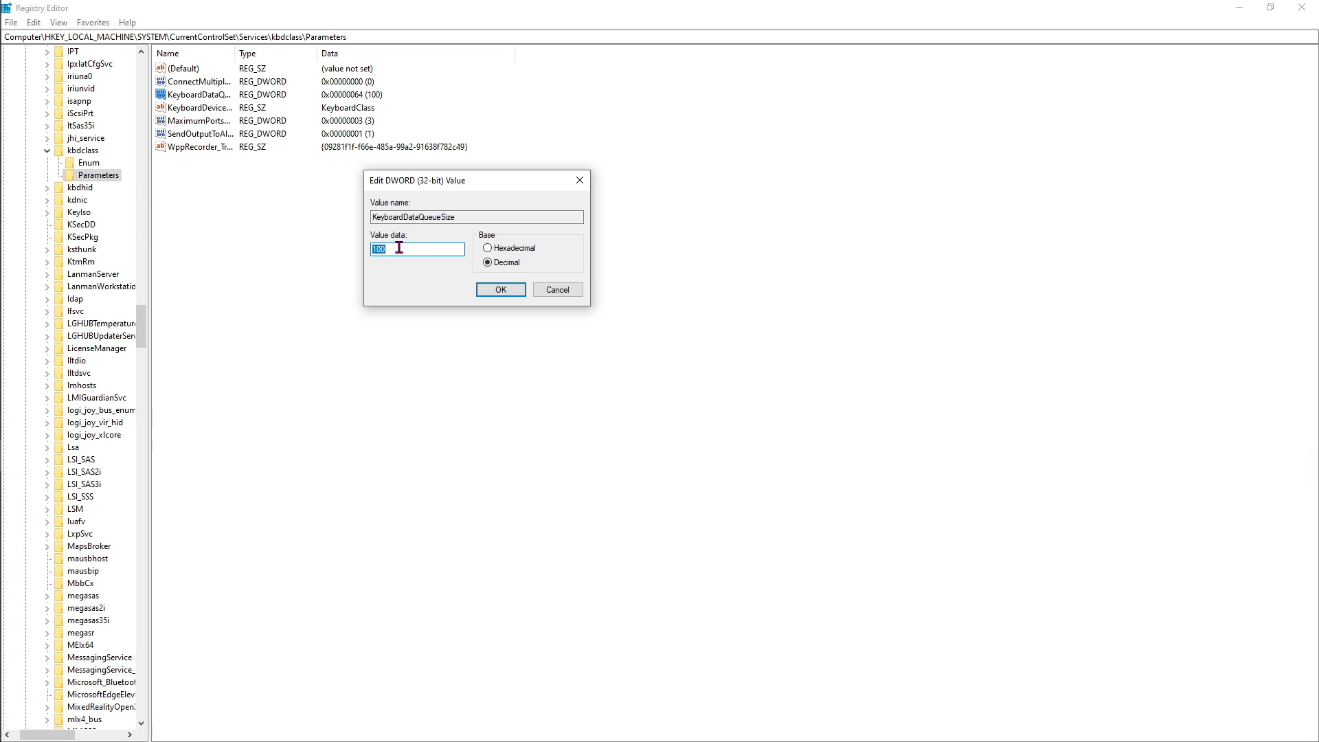
drag(404, 249, 361, 249)
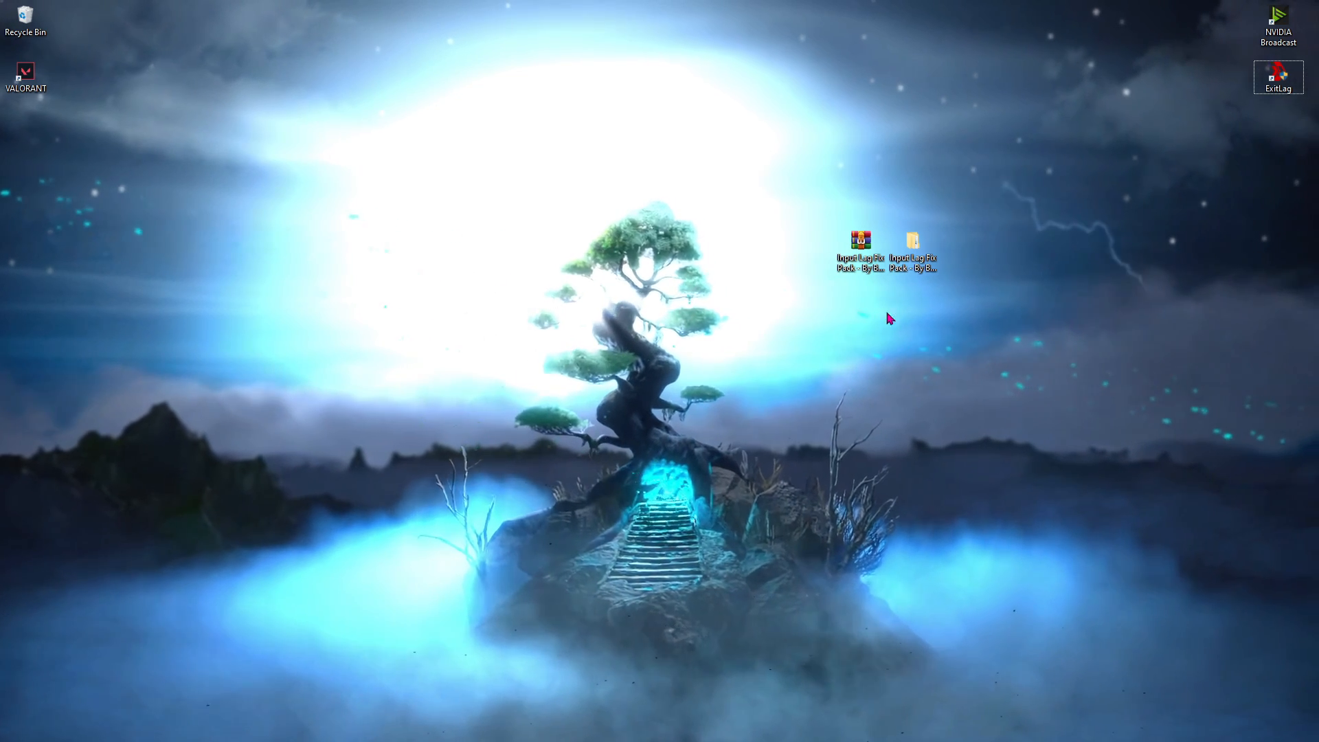
drag(749, 205, 1044, 331)
drag(746, 191, 1027, 321)
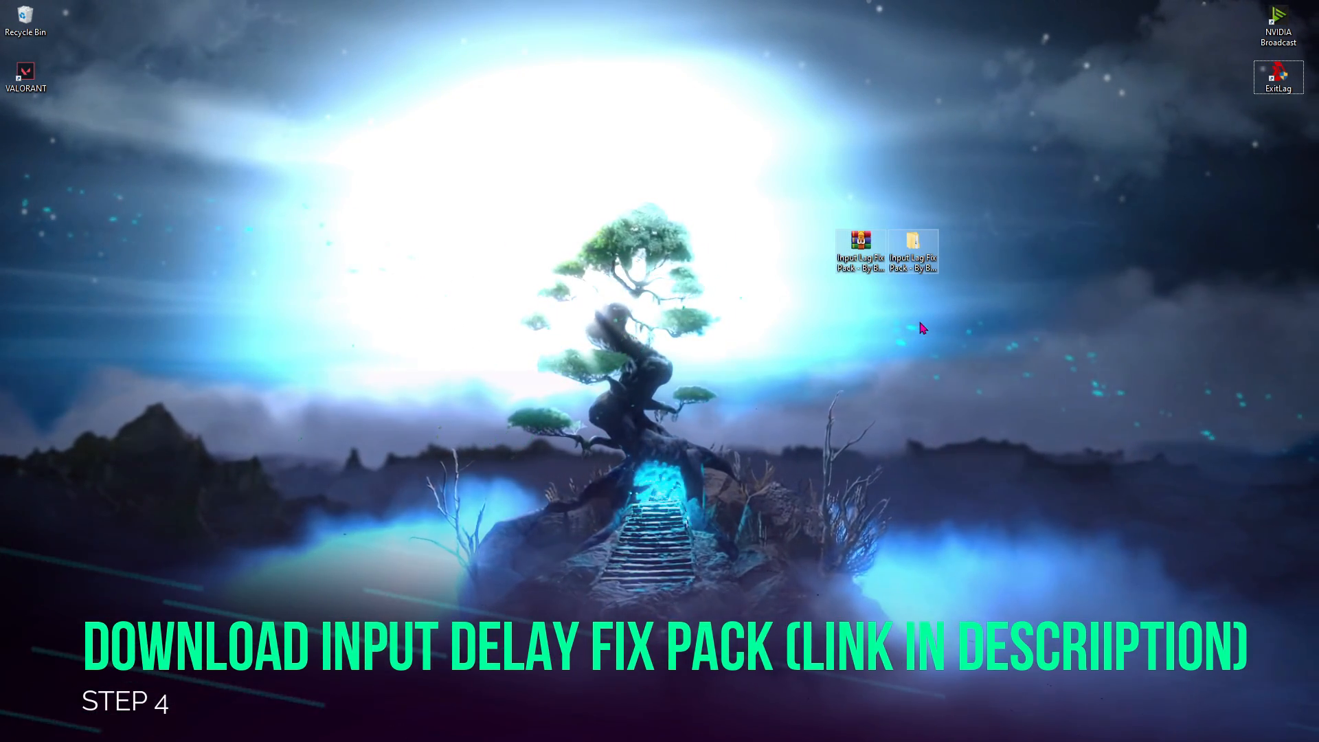
click(855, 270)
click(780, 377)
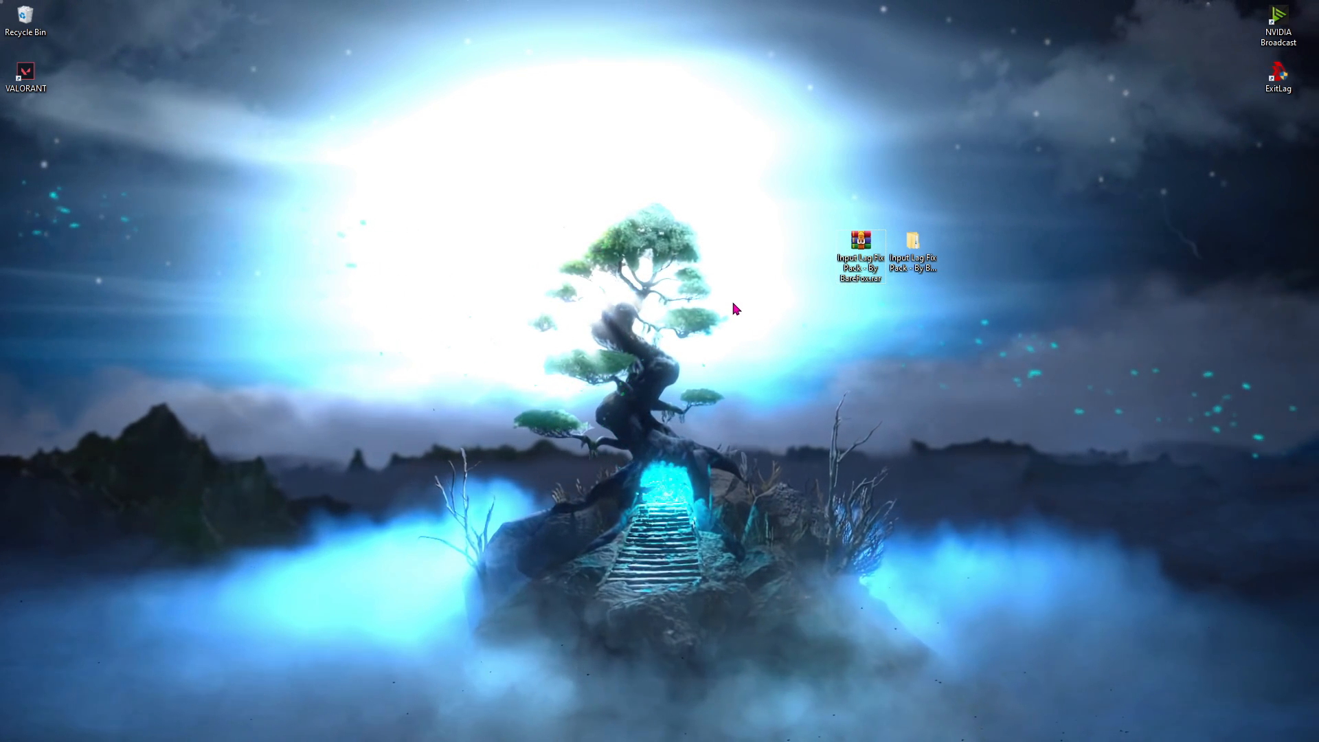
- Switch to the browser, follow the Valorant FPS Boost Pack page's text download link, and close the advertising page
key(super)
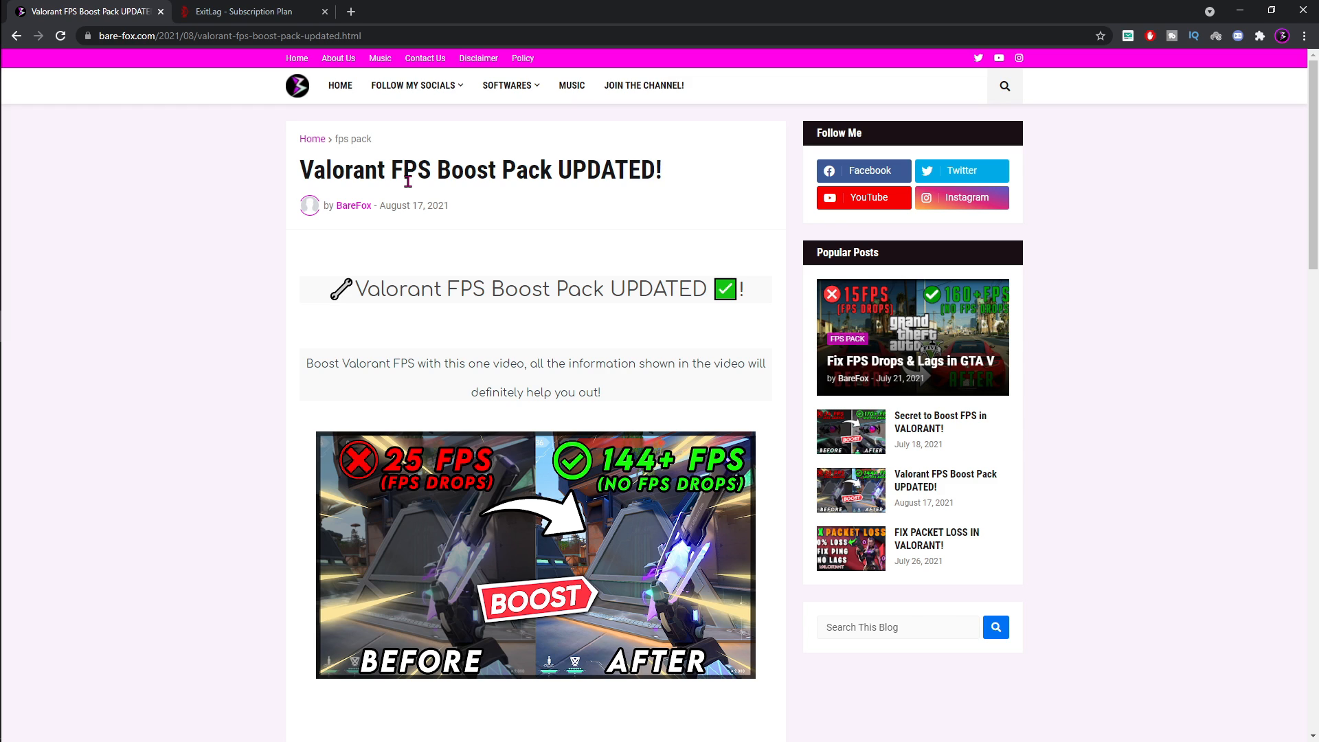
scroll(586, 282, down, 7)
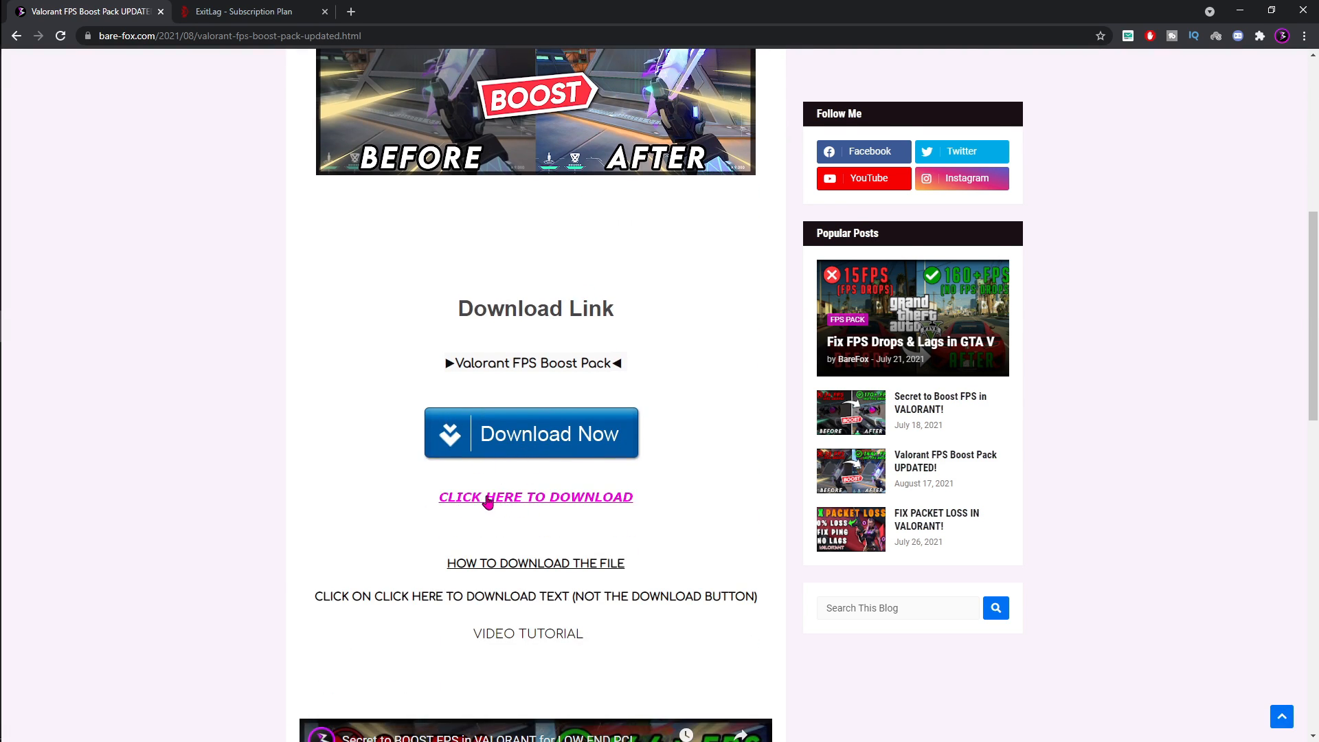
click(487, 503)
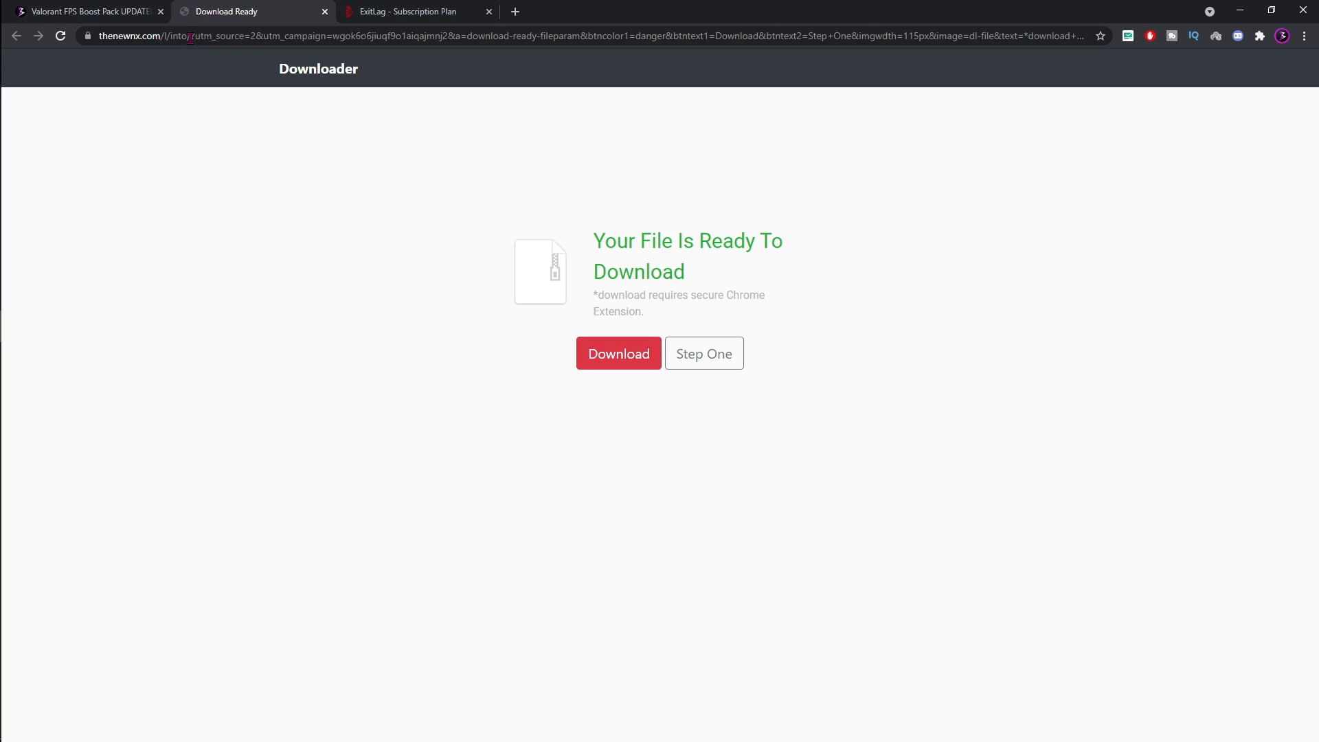
click(325, 12)
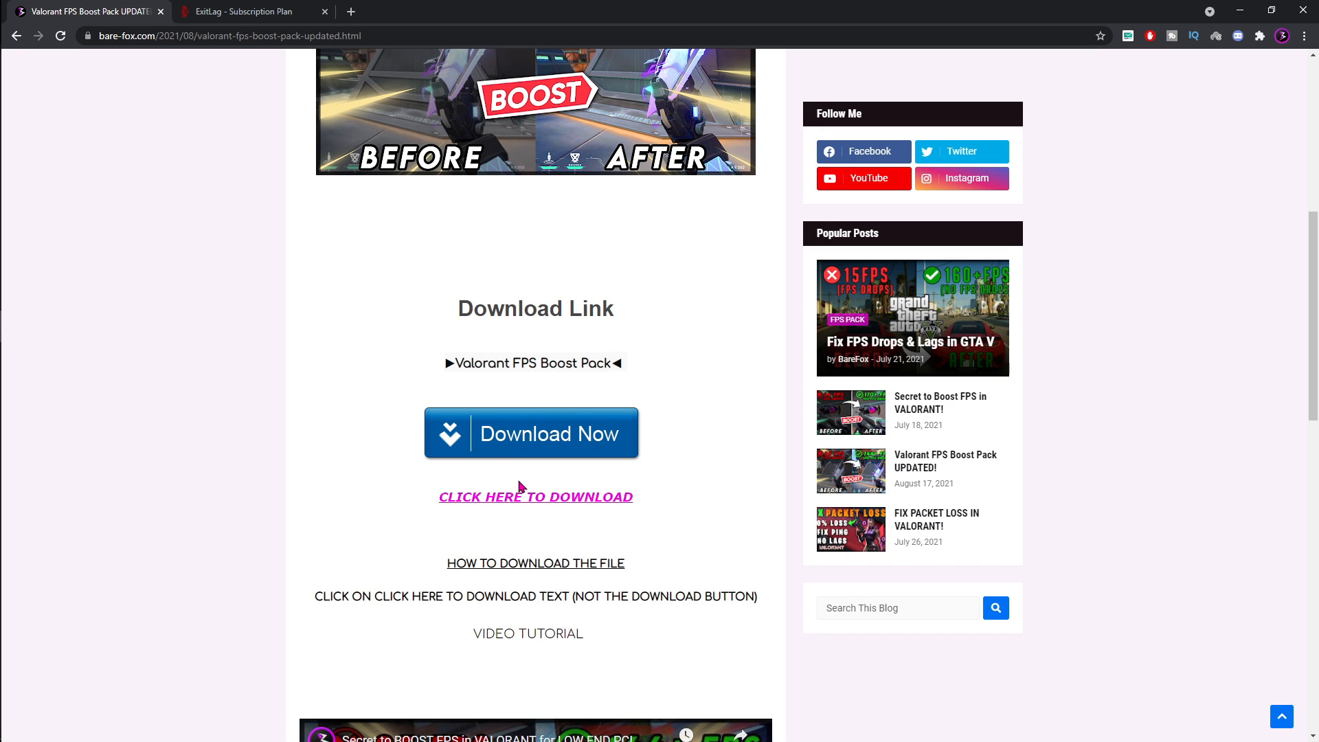
- Examine the free download option on the Valorant FPS Boost Pack.rar file page, then close the page and minimize the browser
click(508, 502)
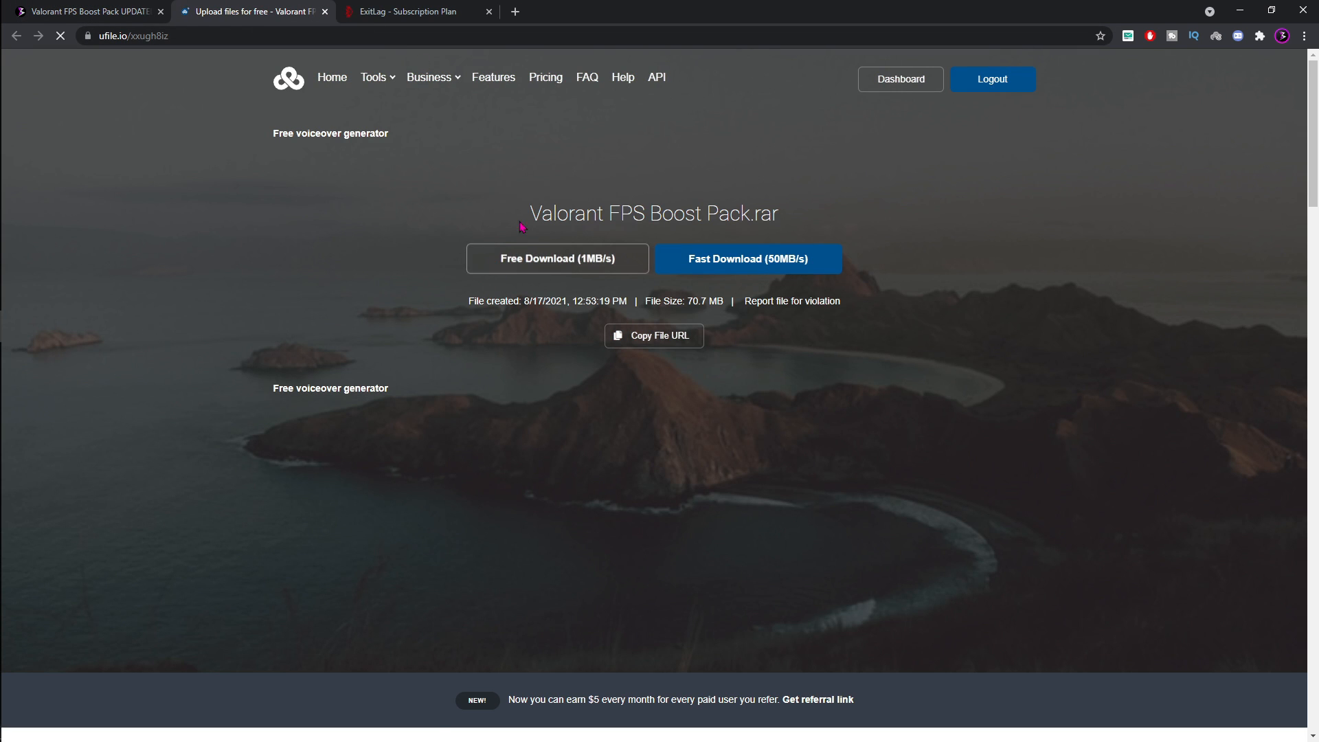
click(556, 267)
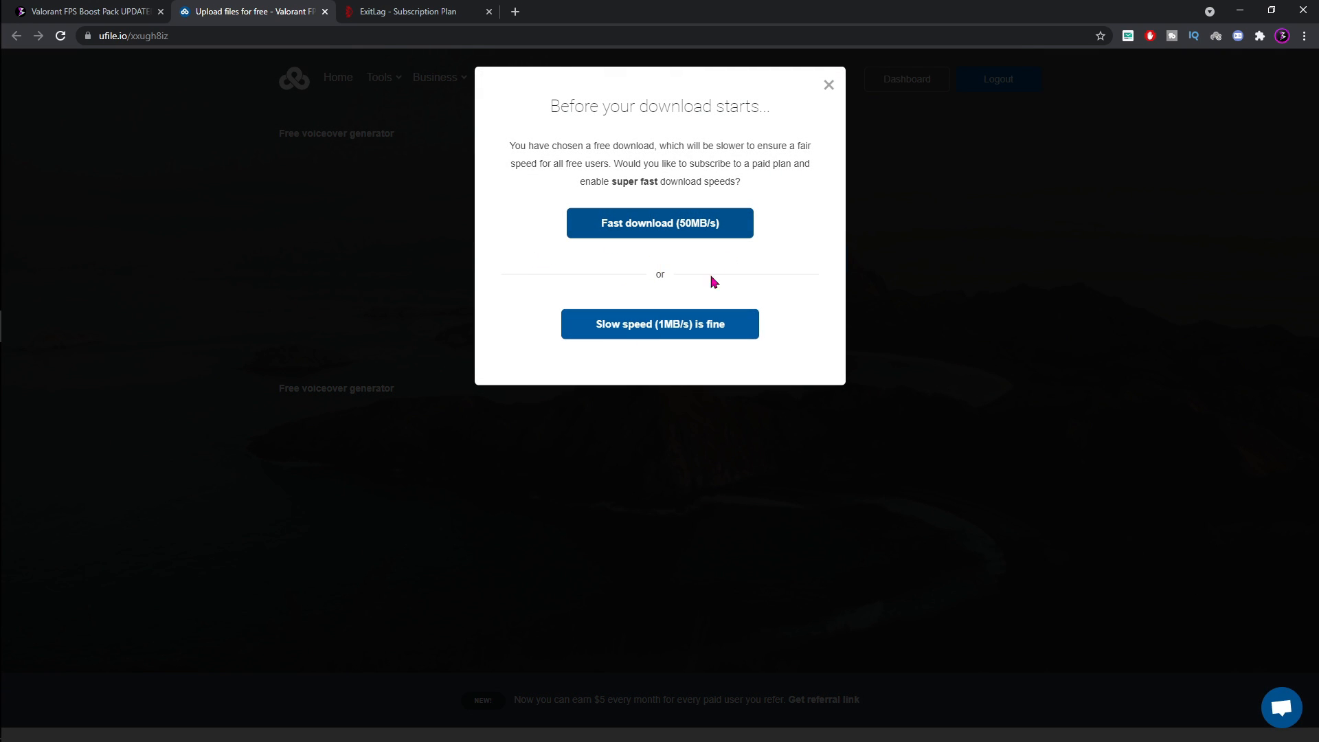
click(828, 87)
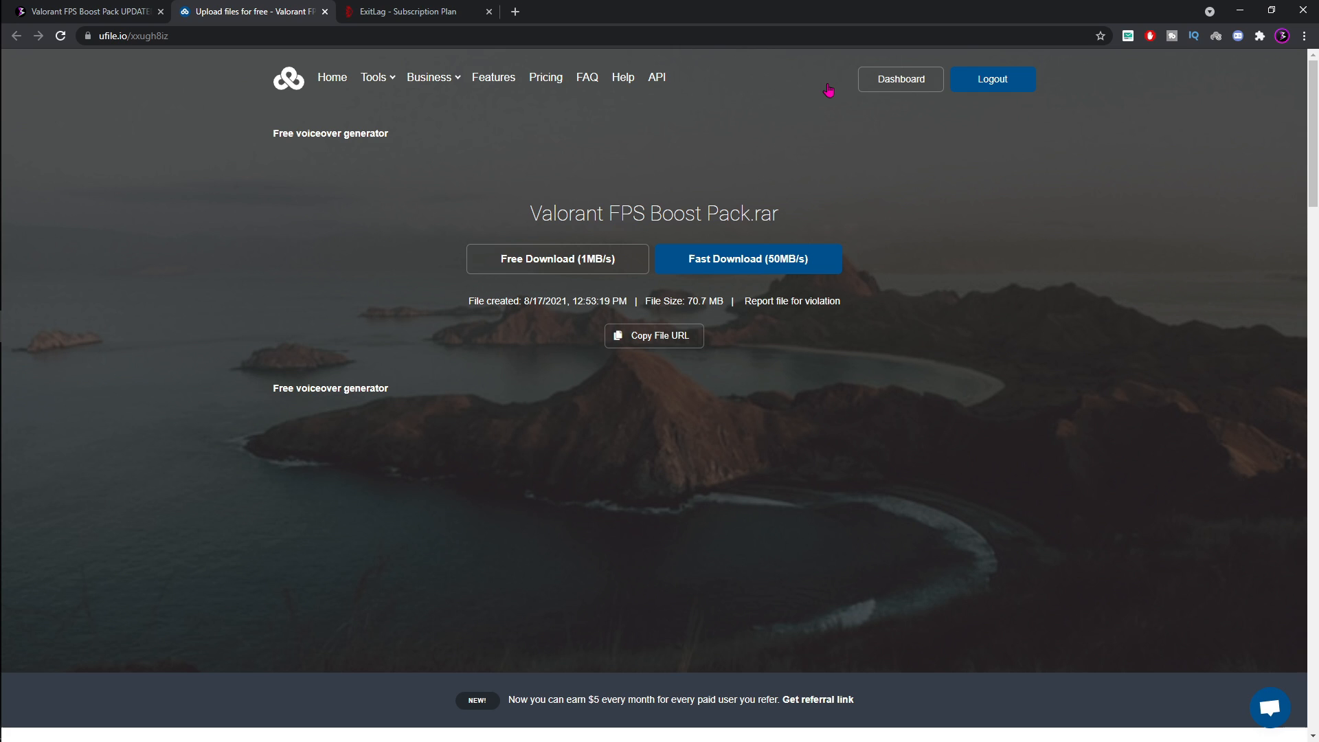
right_click(828, 86)
click(384, 235)
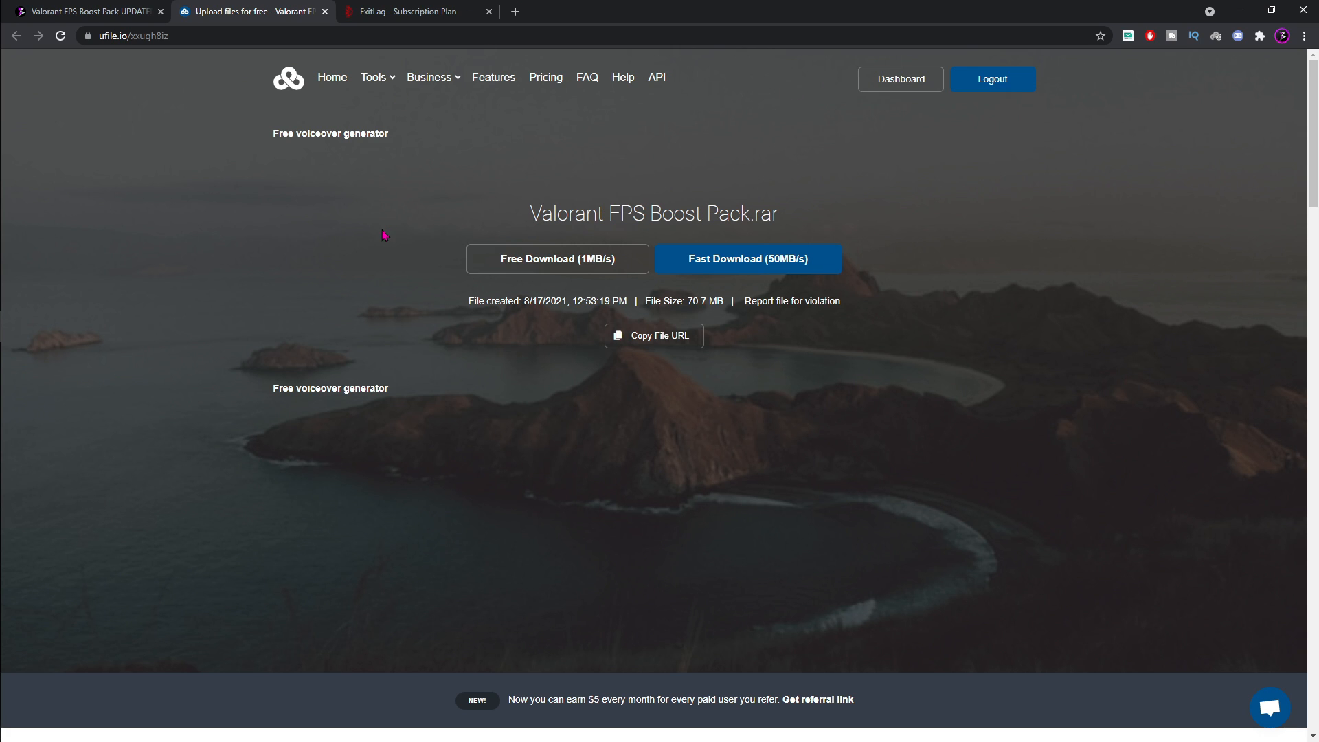
click(325, 12)
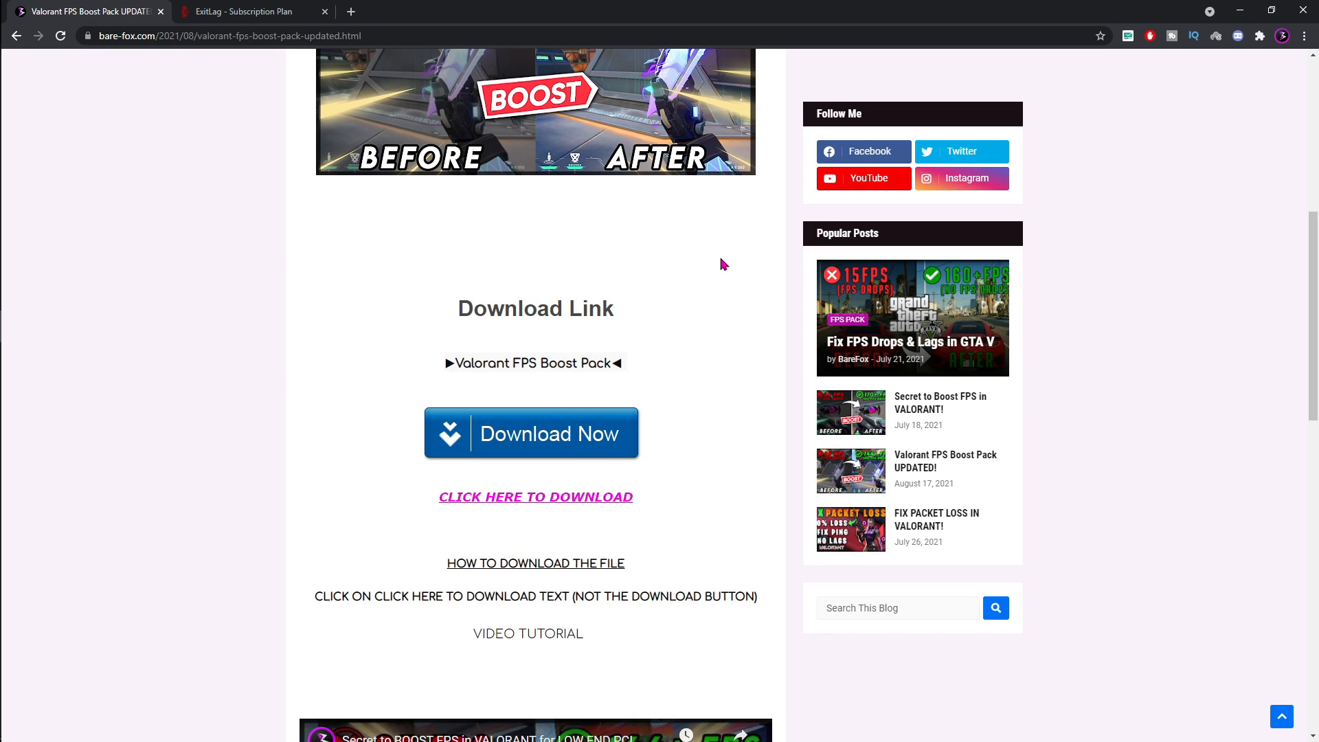
click(1246, 12)
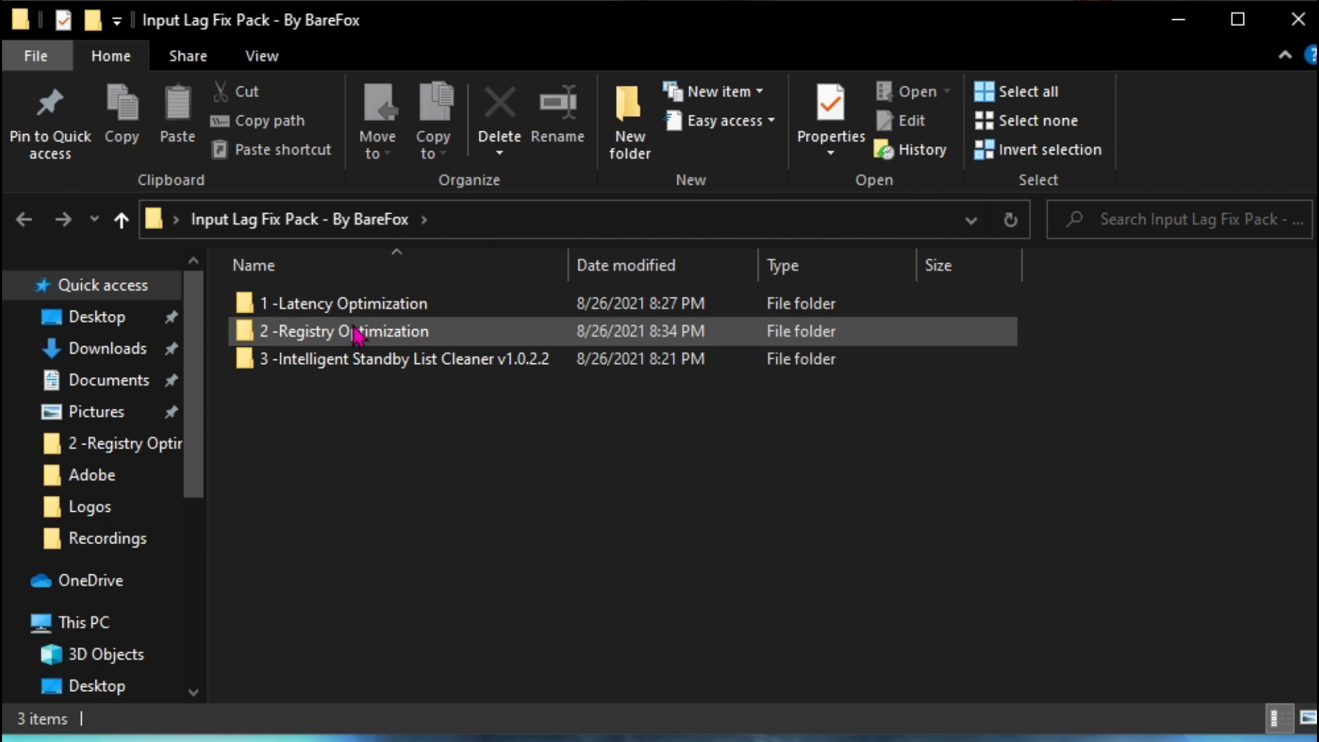
- Open the 1 -Latency Optimization folder of the Input Lag Fix Pack and run Disable Unwanted Services.cmd
mouse_move(363, 375)
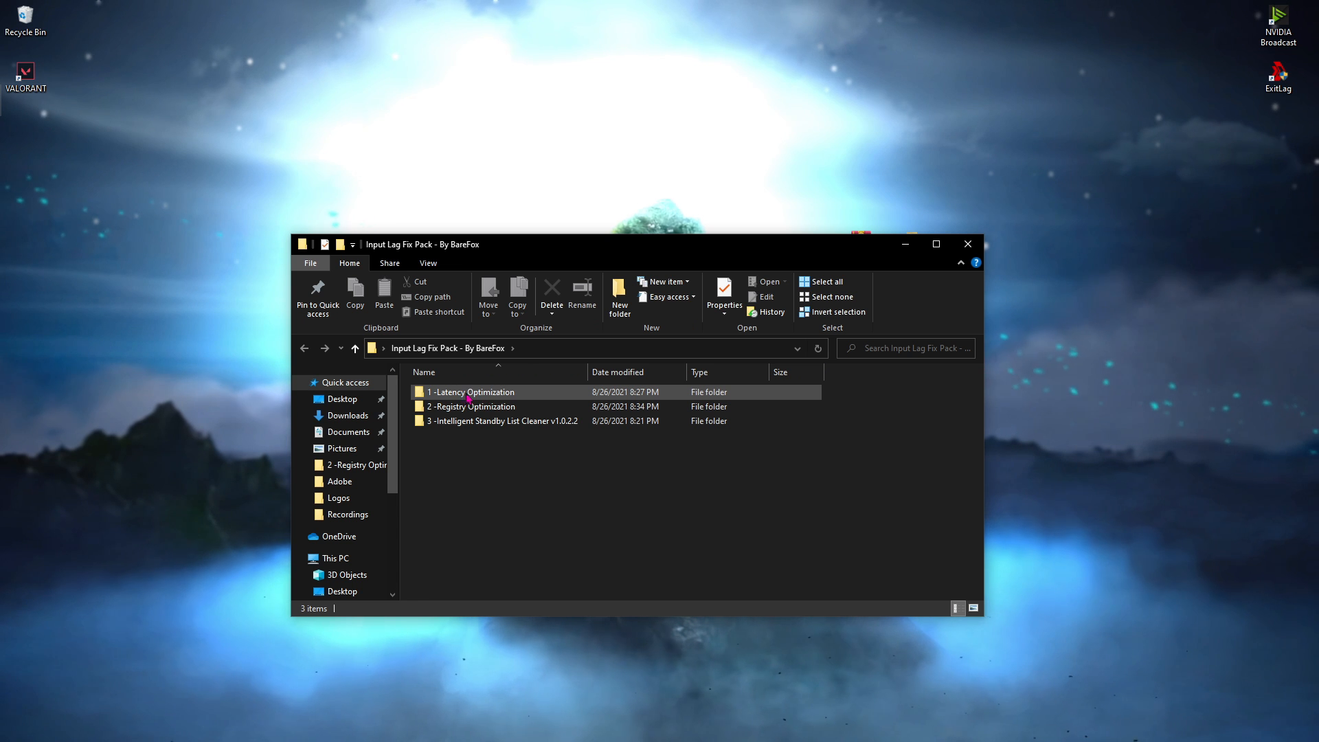
double_click(446, 397)
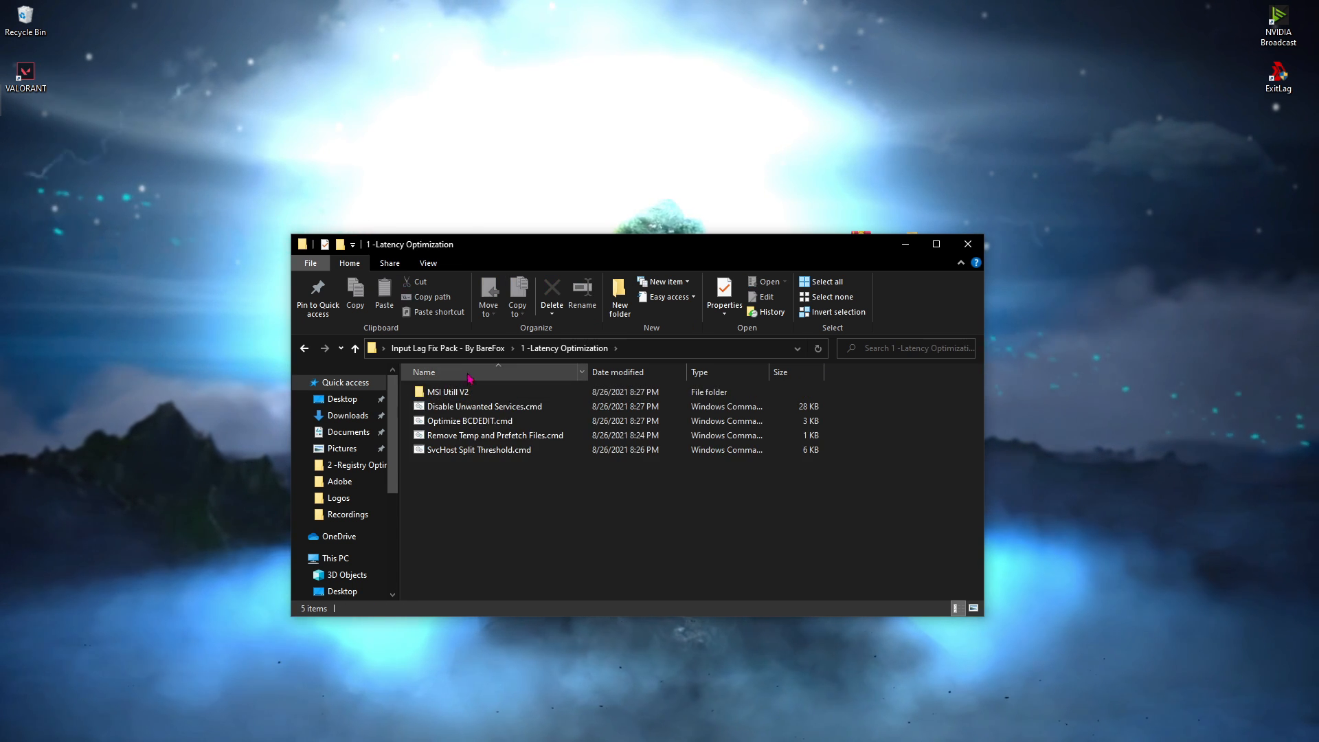
double_click(460, 409)
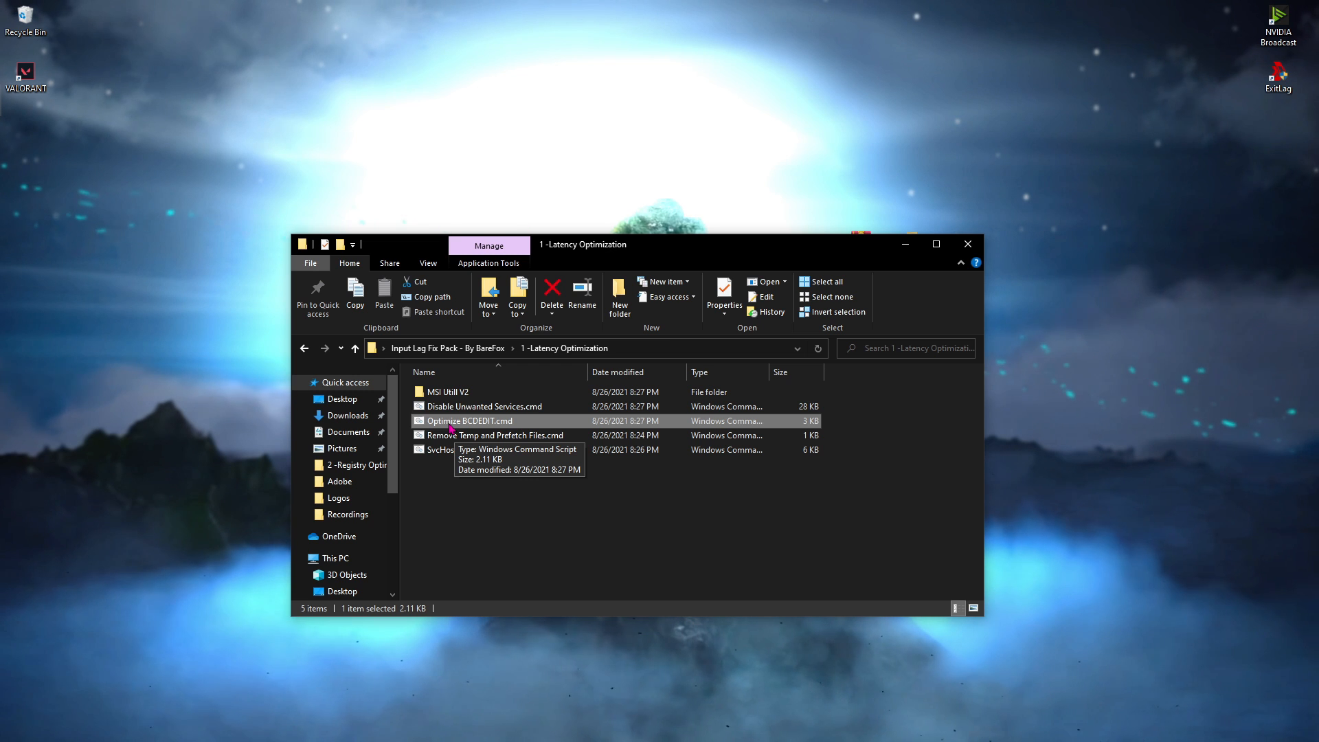
- Run Optimize BCDEDIT.cmd and answer yes to continue with the optimization
double_click(451, 427)
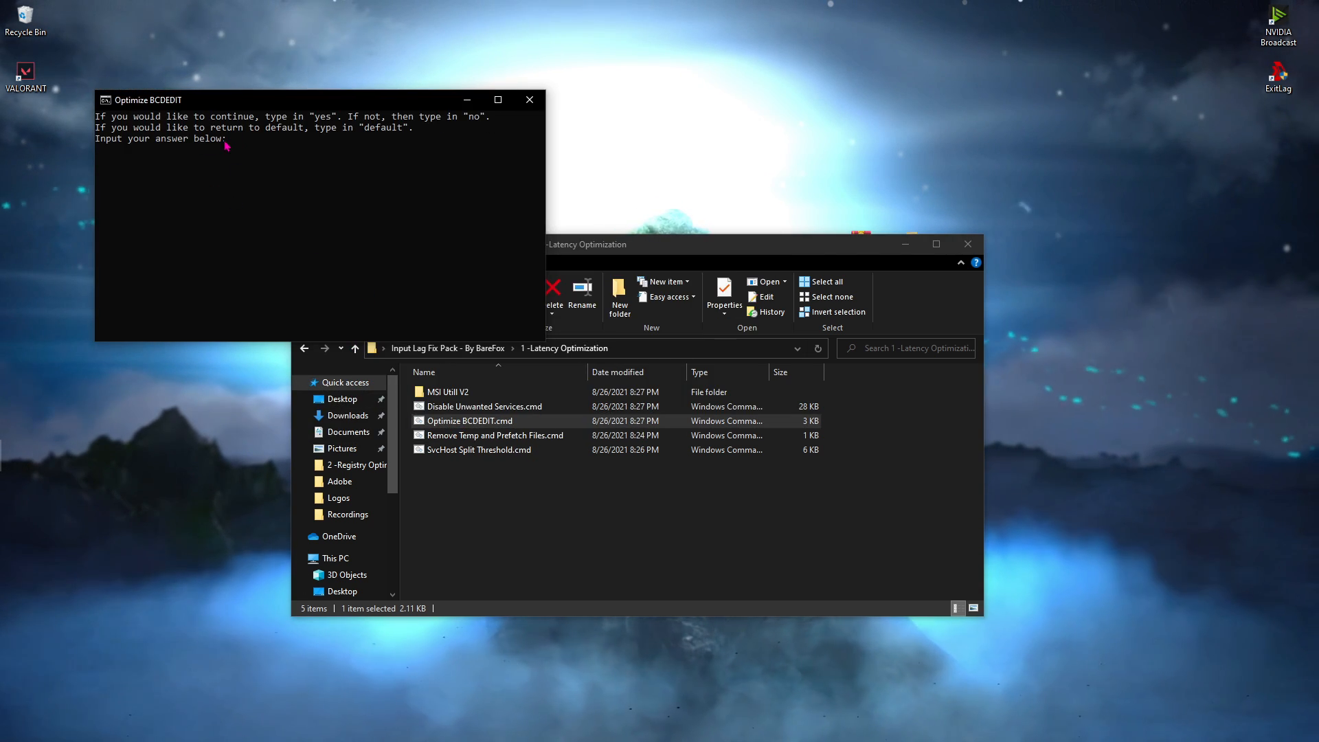
text(ye)
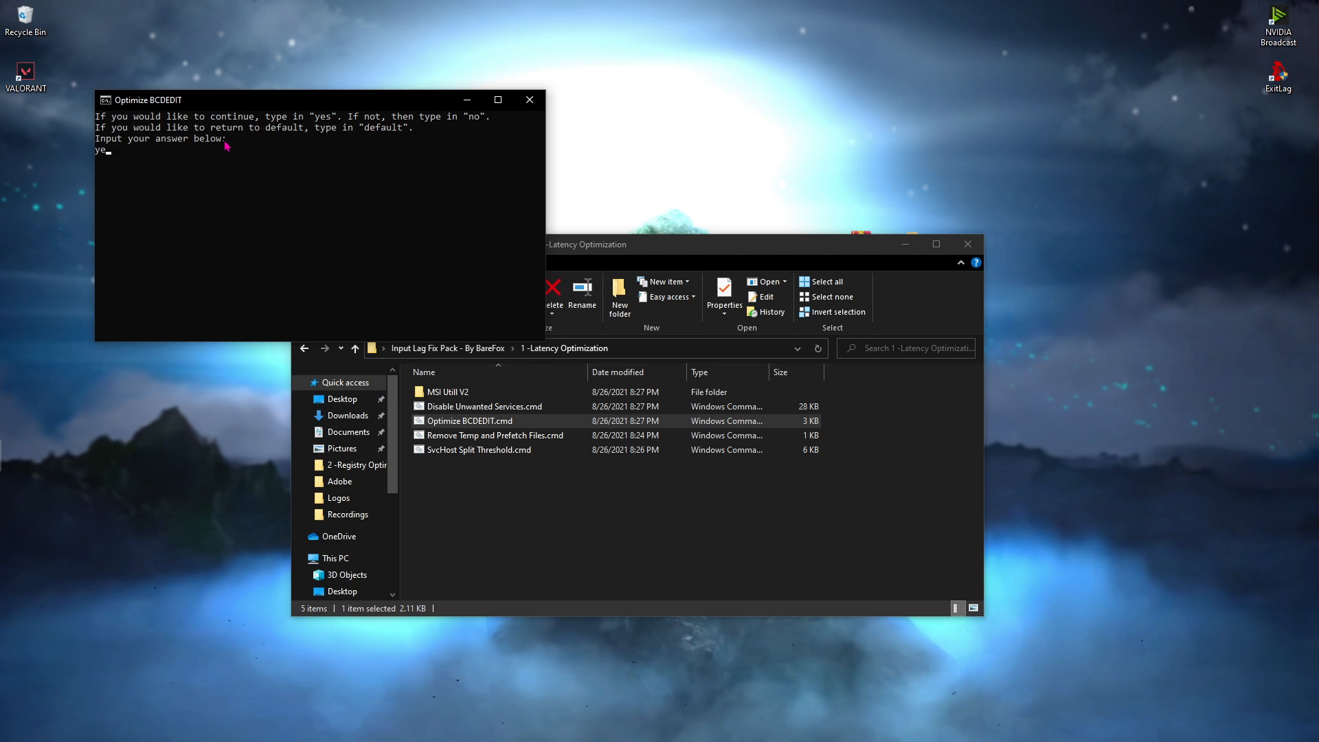
text(s)
key(Return)
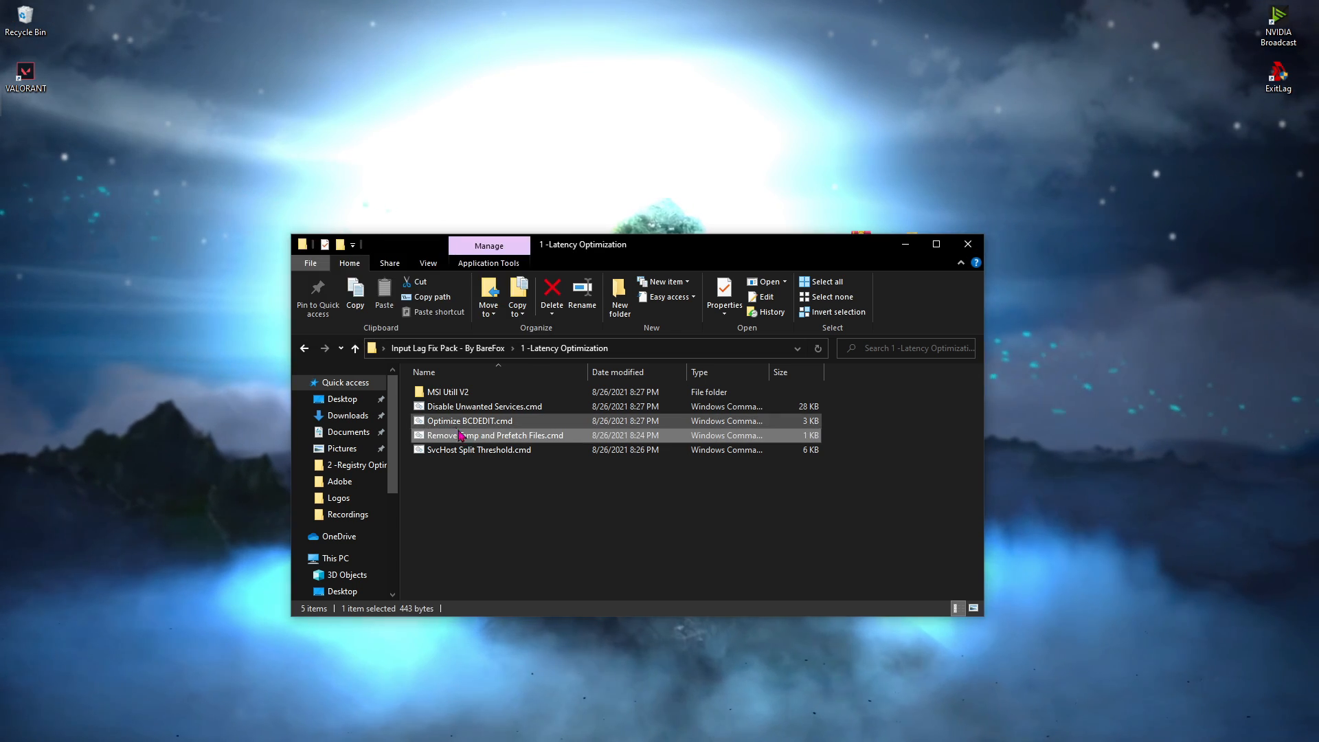
- Run Remove Temp and Prefetch Files.cmd and answer no to its question about deleting files on the desktop
click(456, 438)
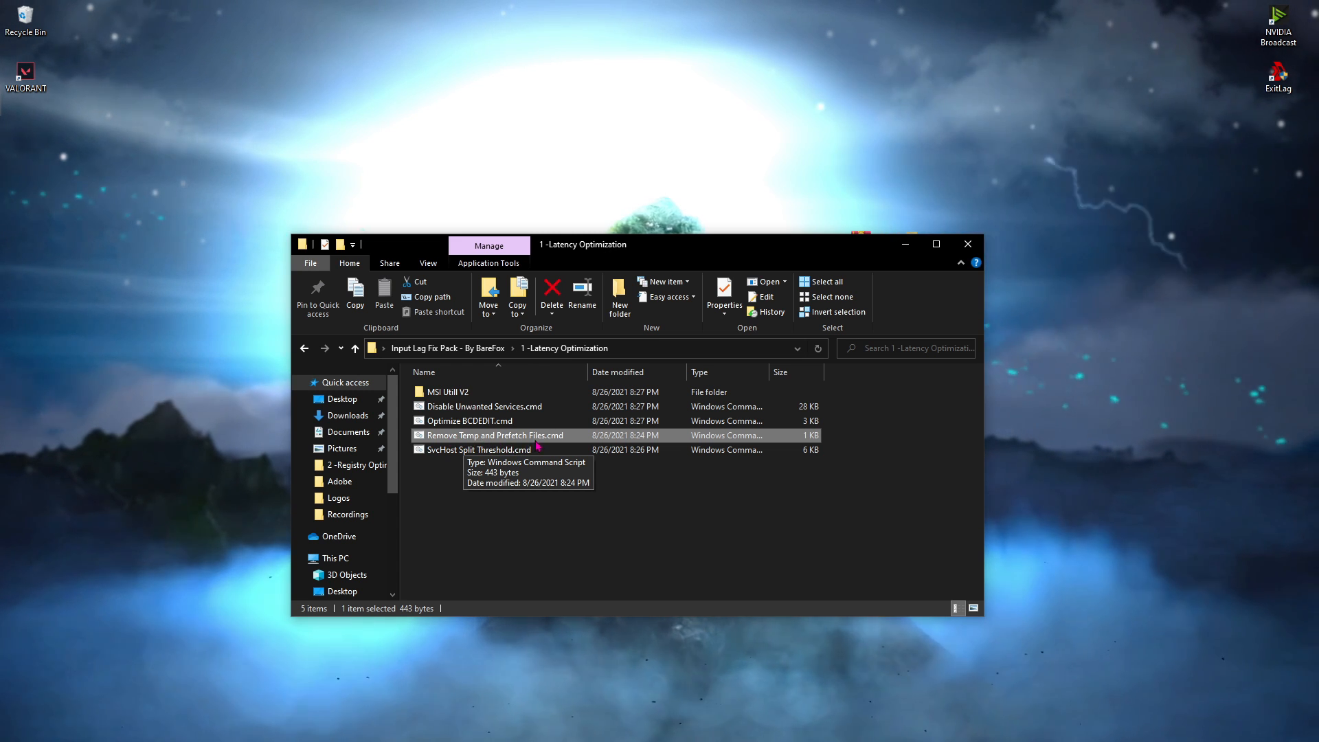
double_click(533, 439)
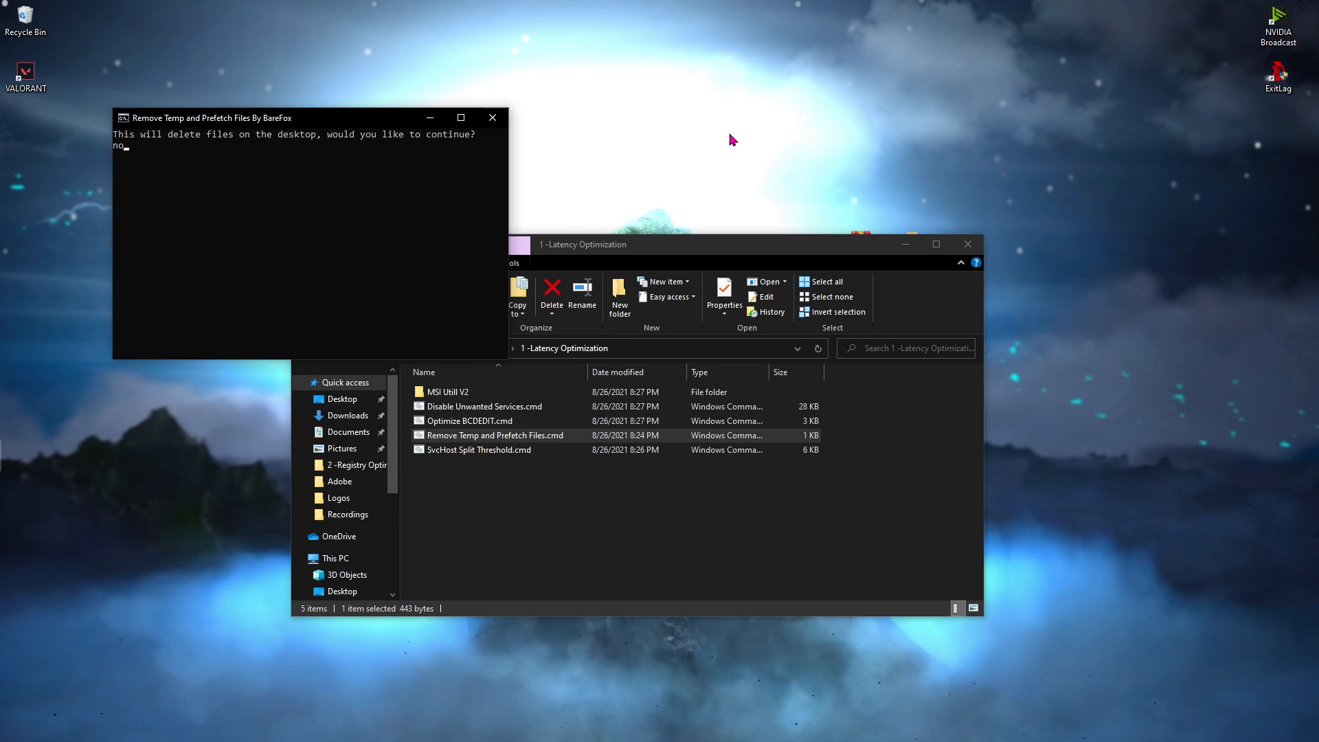
key(Return)
- Run SvcHost Split Threshold.cmd and enter 16384 as the amount of RAM in MB
click(458, 451)
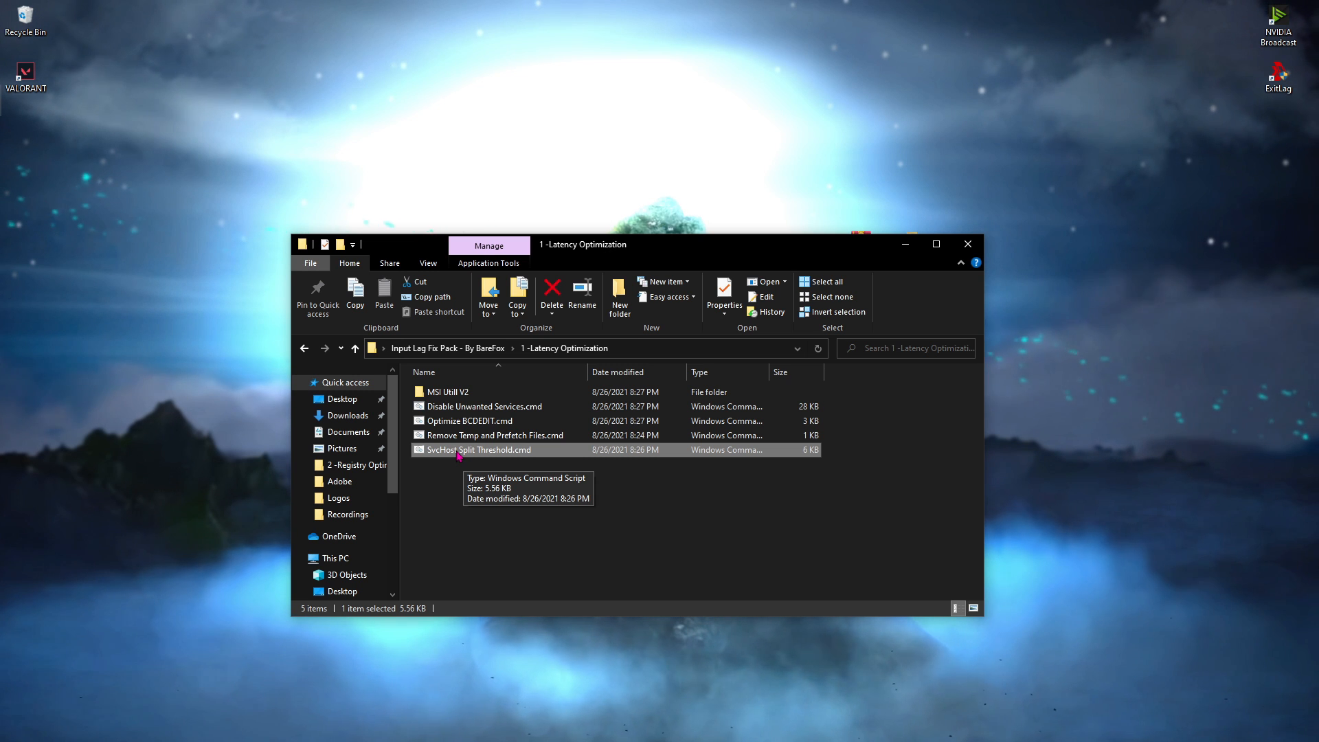
double_click(458, 451)
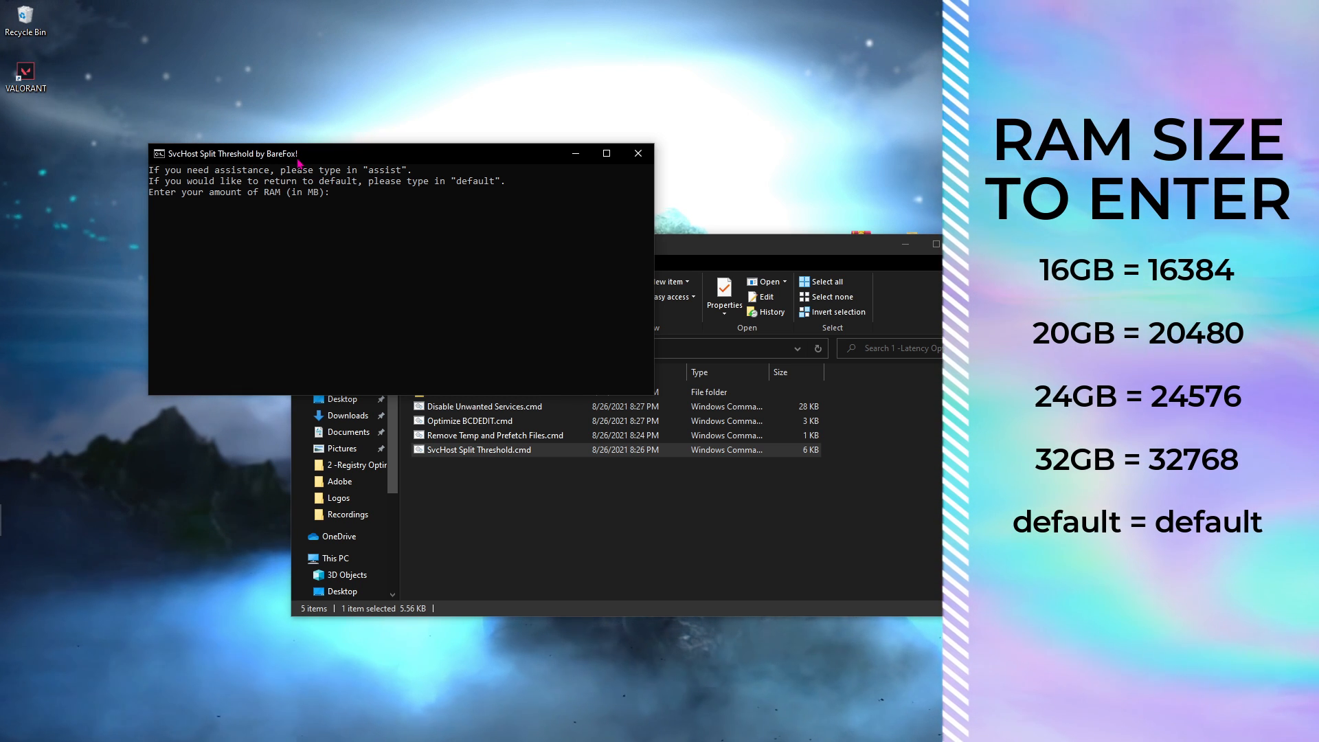
text(163)
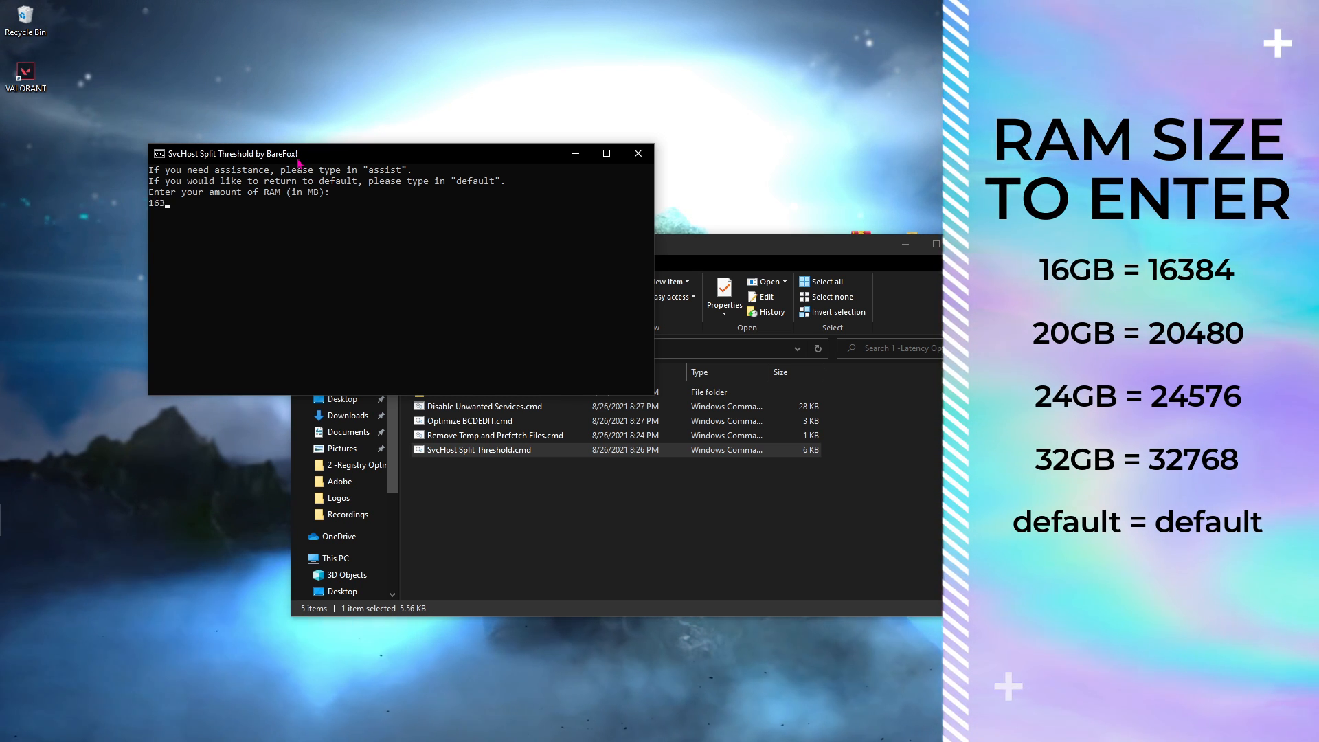
text(84)
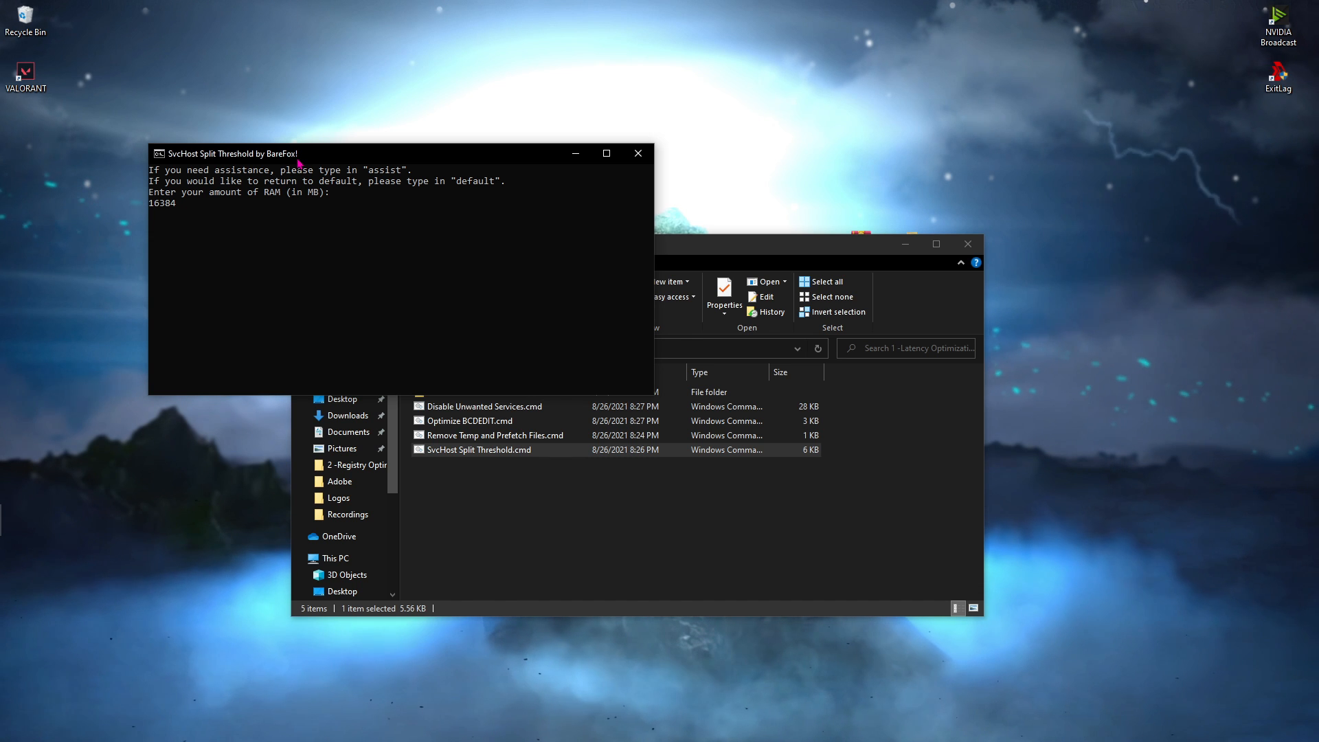
key(Left)
key(Left)
key(Left)
key(Return)
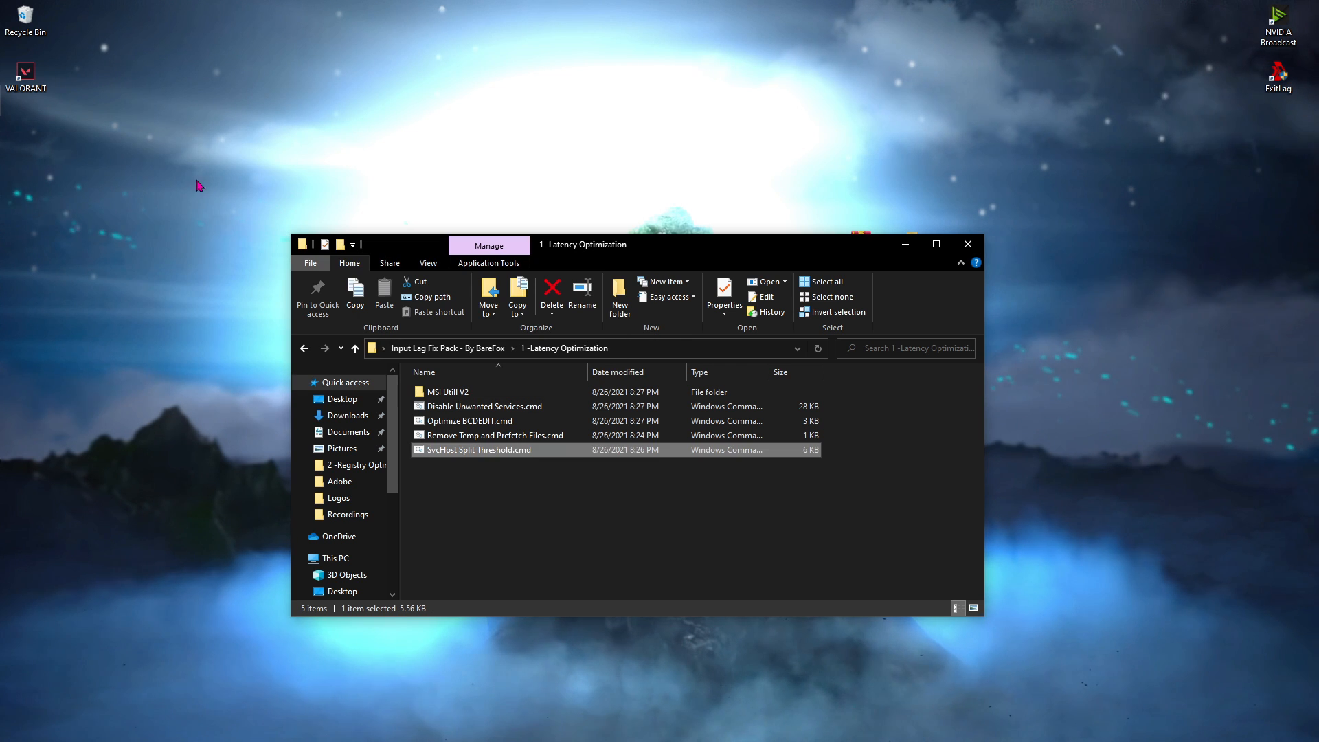
click(449, 509)
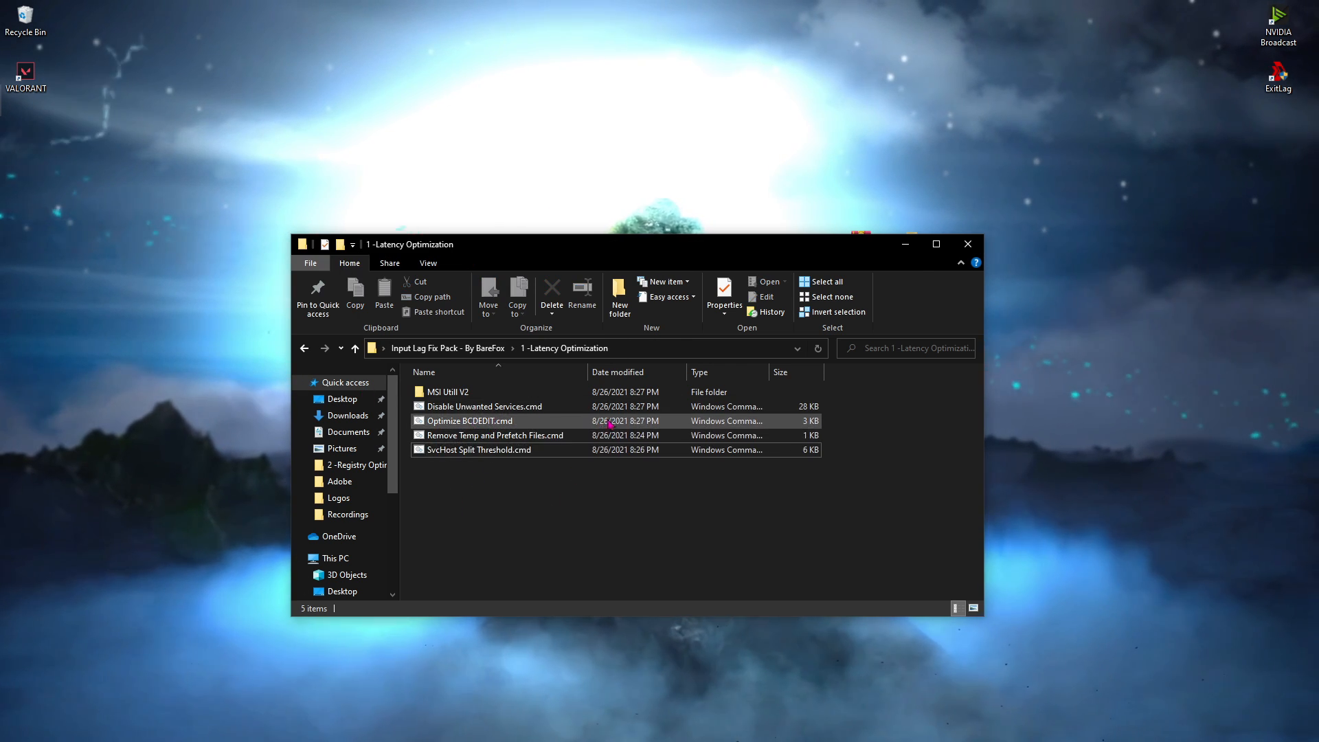
- Run MSI util v2.exe from the MSI Utill V2 folder as administrator and select the first USB xHCI Compliant Host Controller
click(456, 393)
double_click(456, 393)
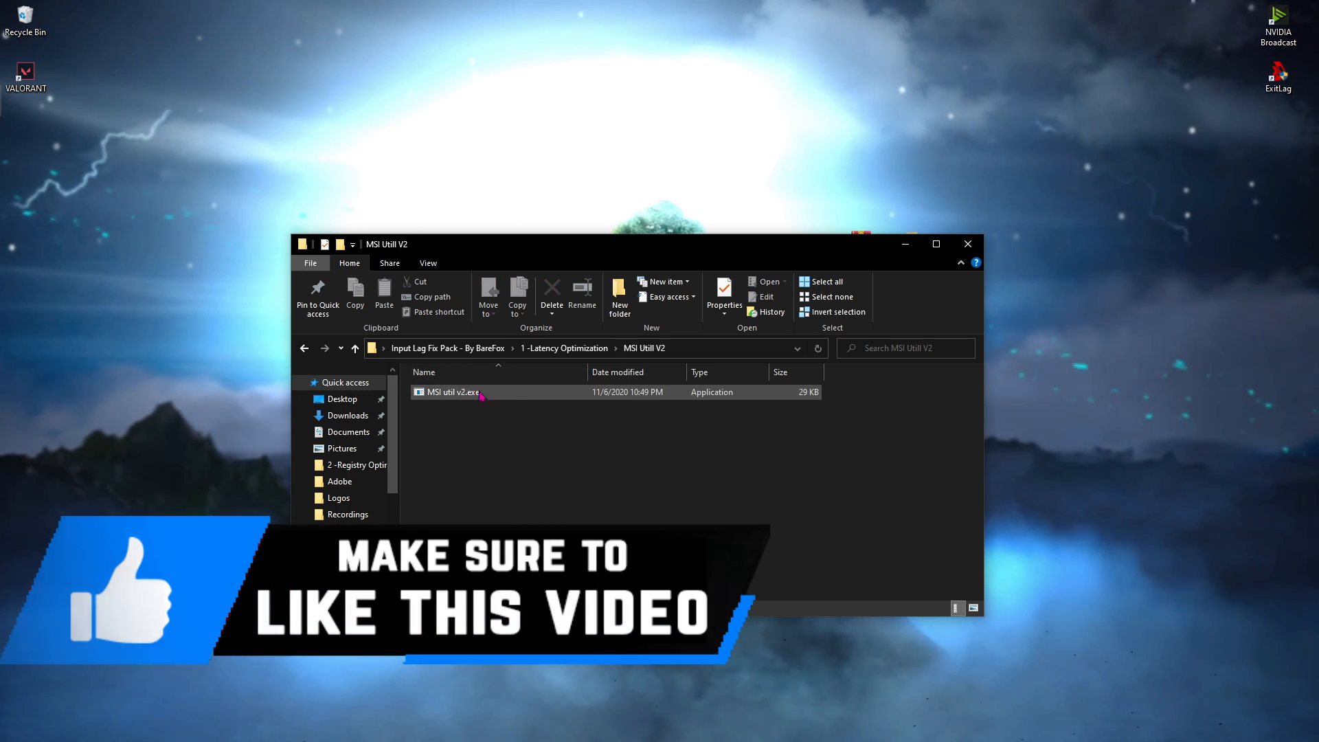
right_click(512, 398)
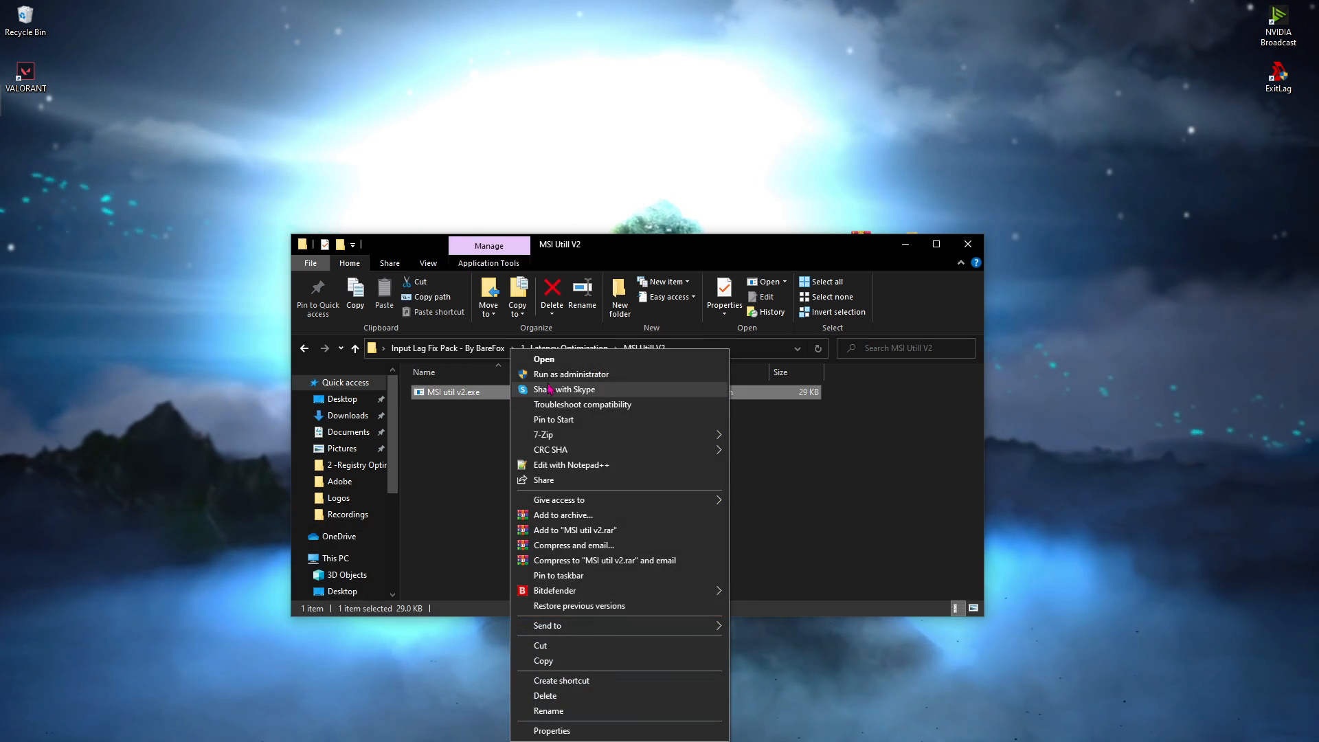
click(550, 376)
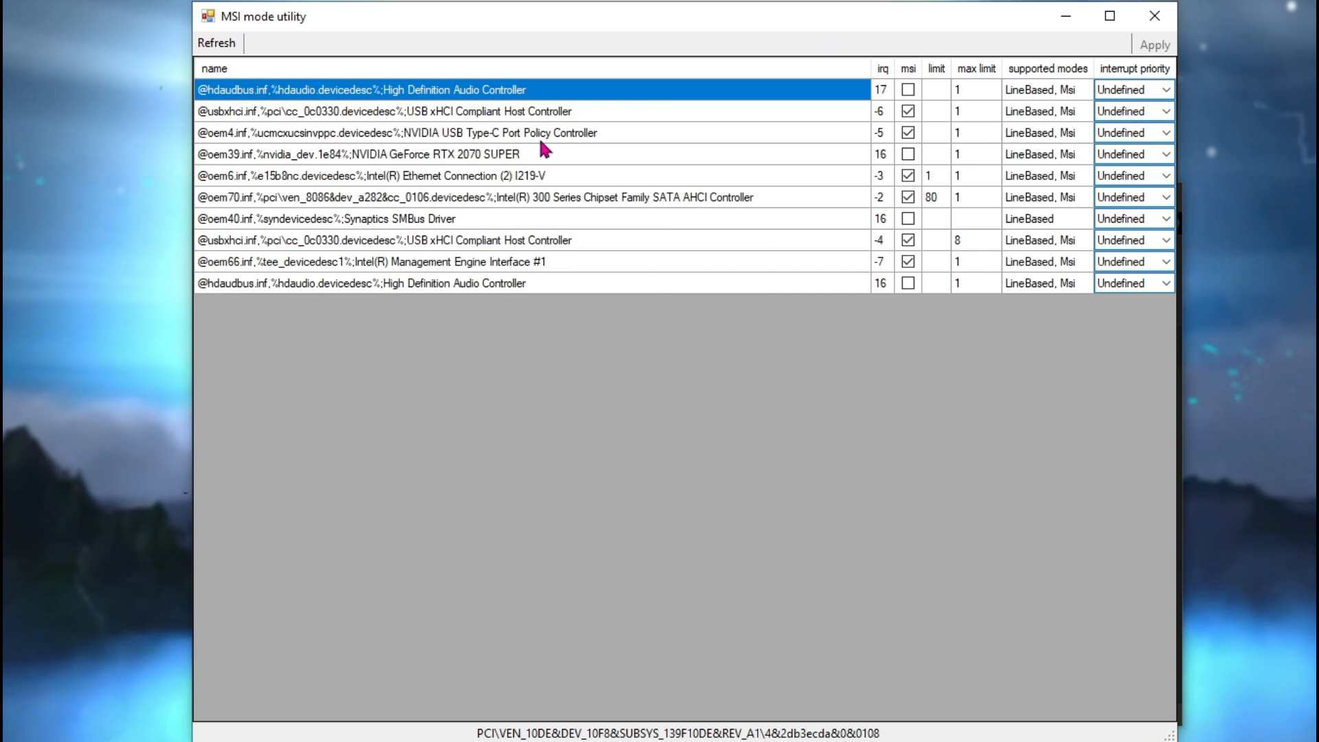
click(492, 115)
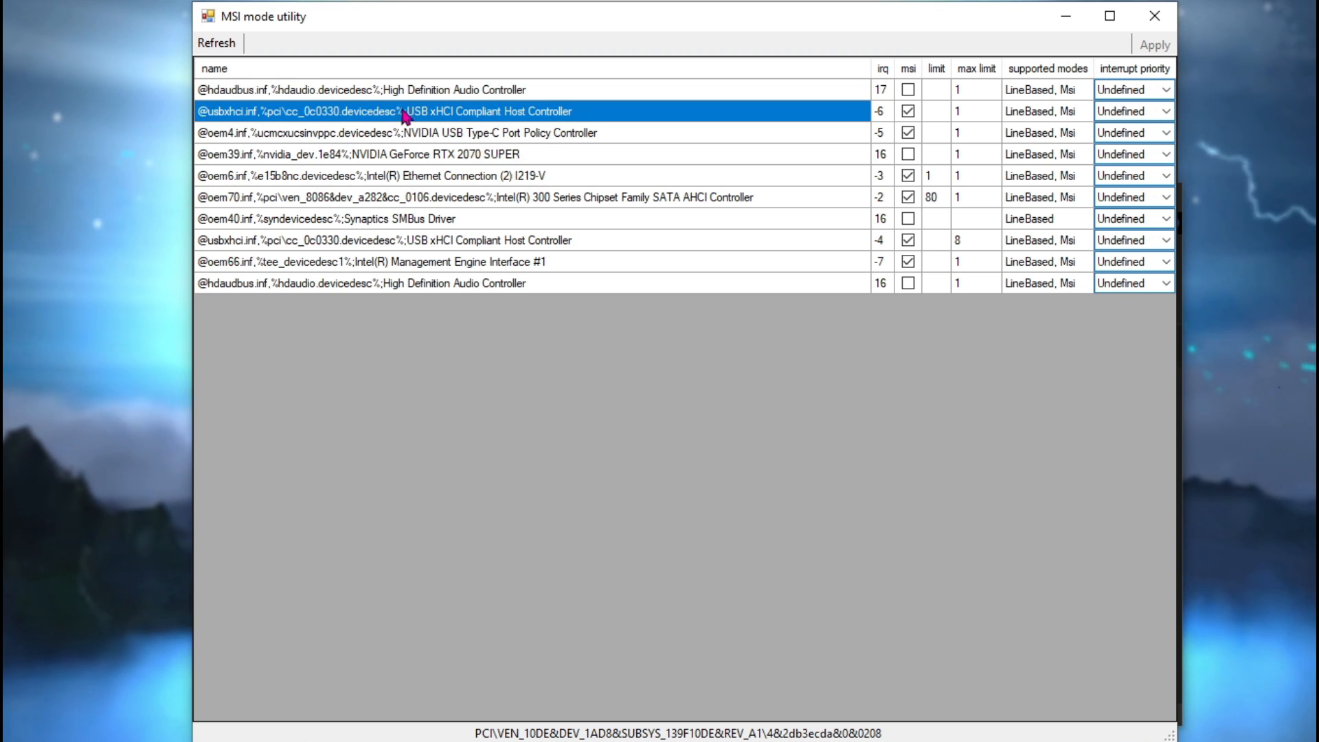
- Set the interrupt priority of both USB xHCI Compliant Host Controllers to High, apply the changes and close the utility
click(1138, 113)
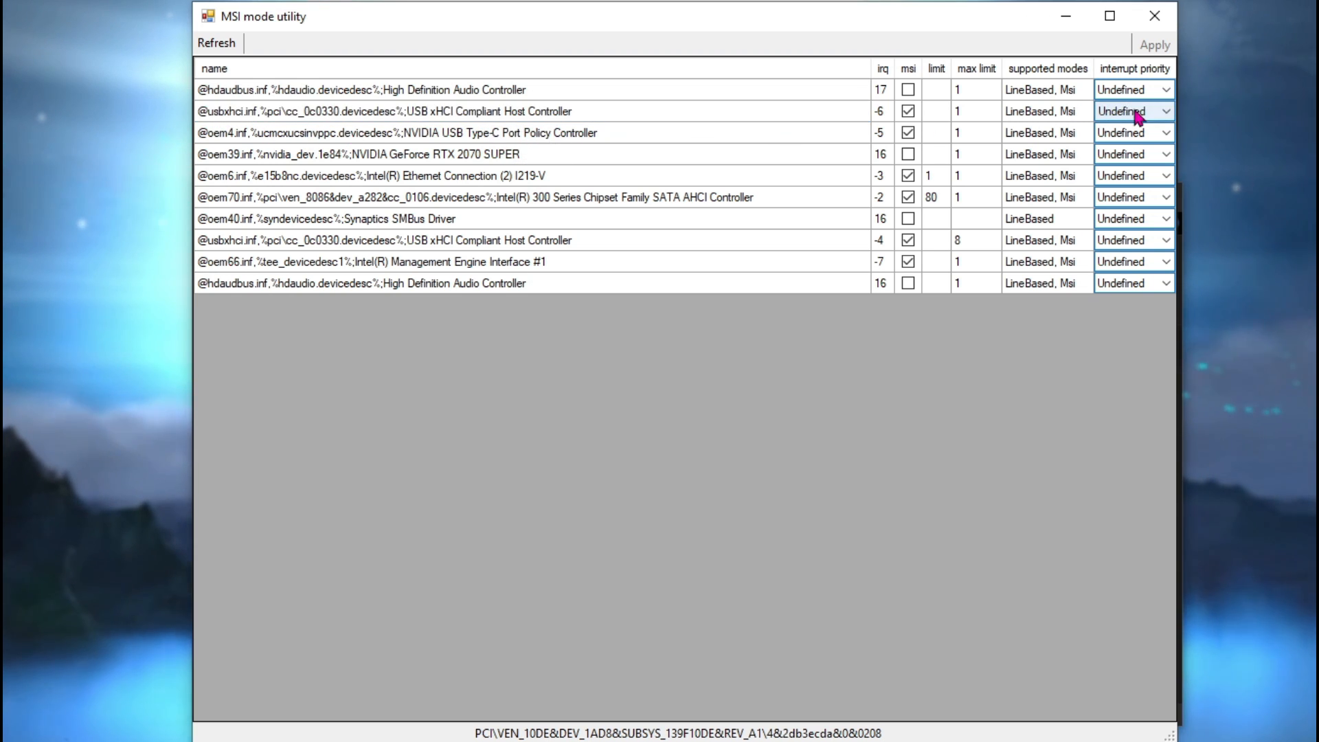
click(1137, 116)
click(1127, 169)
click(520, 252)
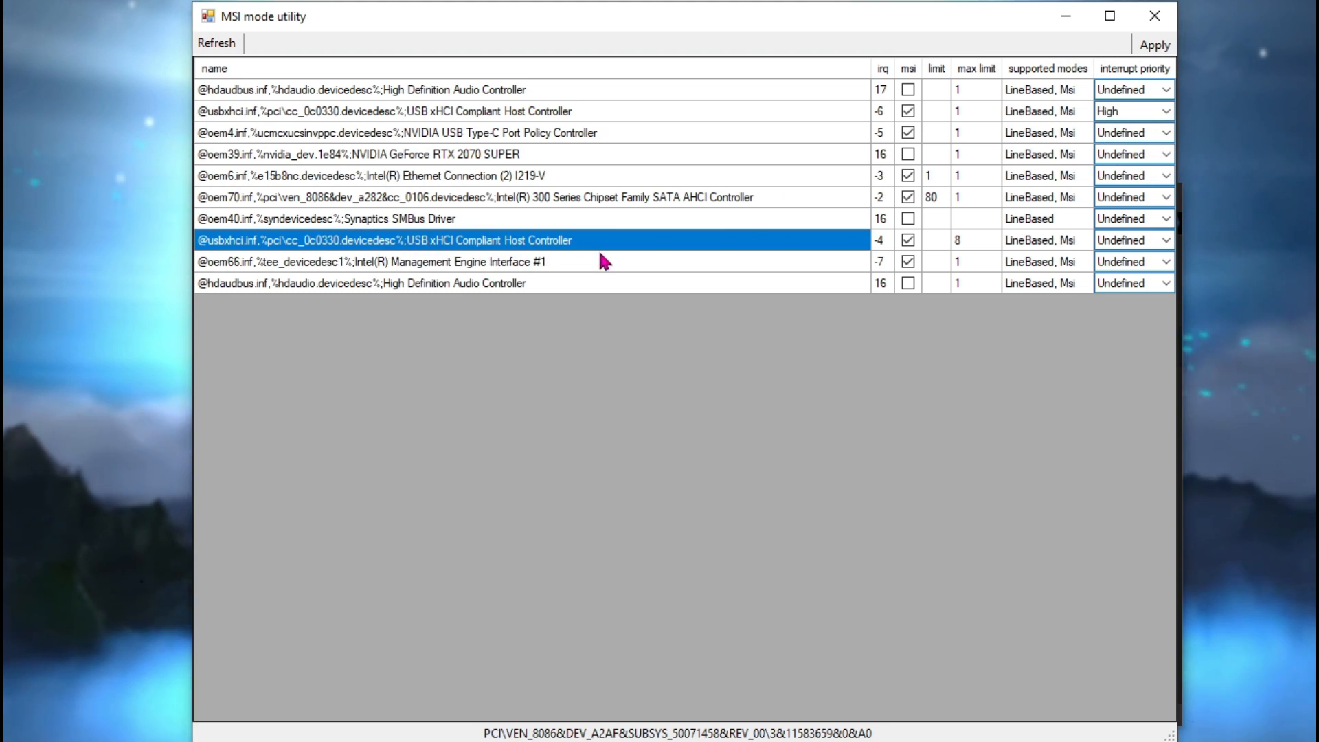
click(1114, 244)
click(1117, 242)
click(1112, 294)
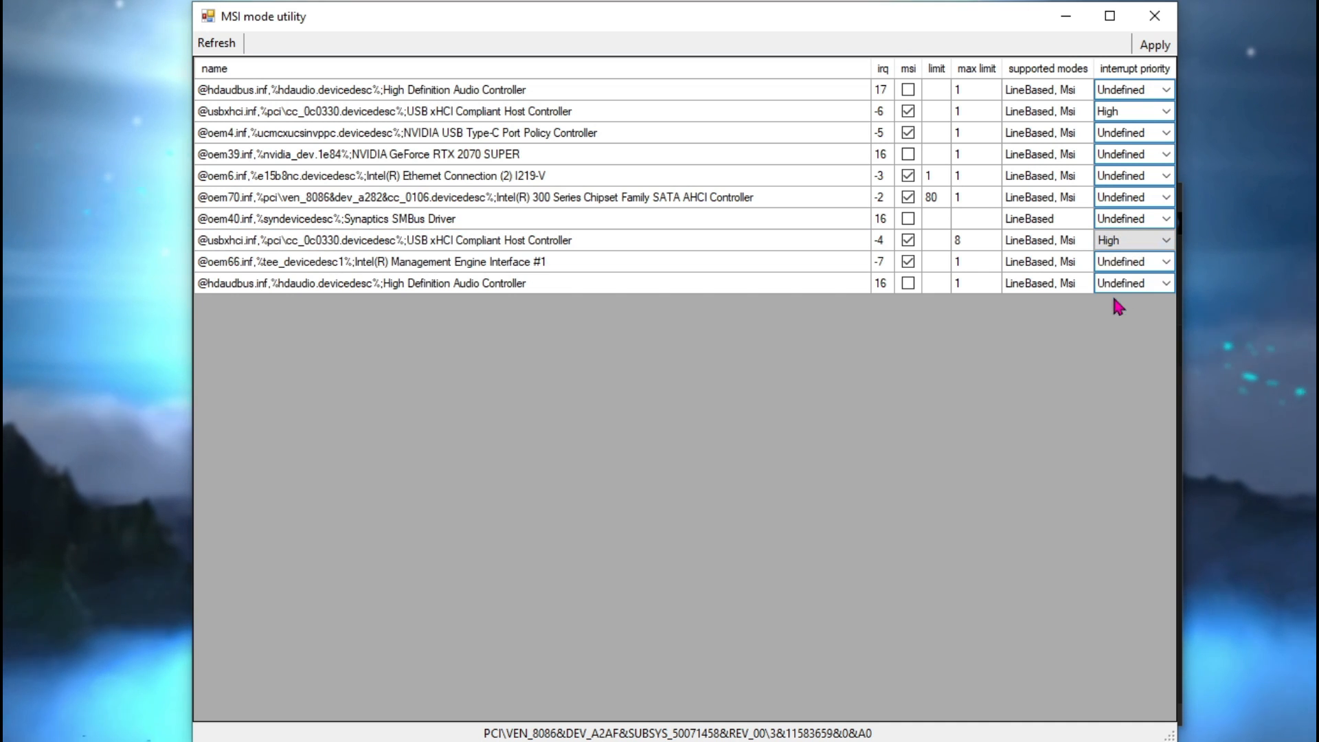
click(1155, 45)
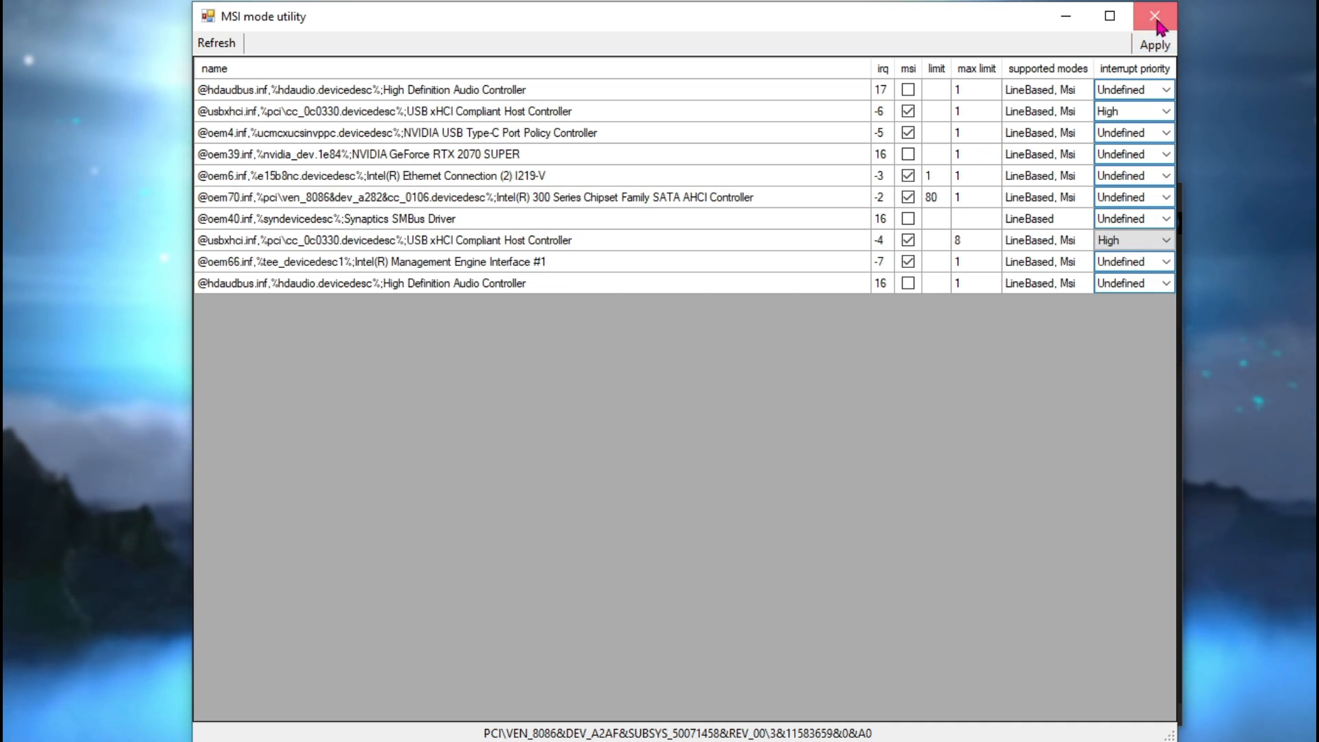
click(1154, 15)
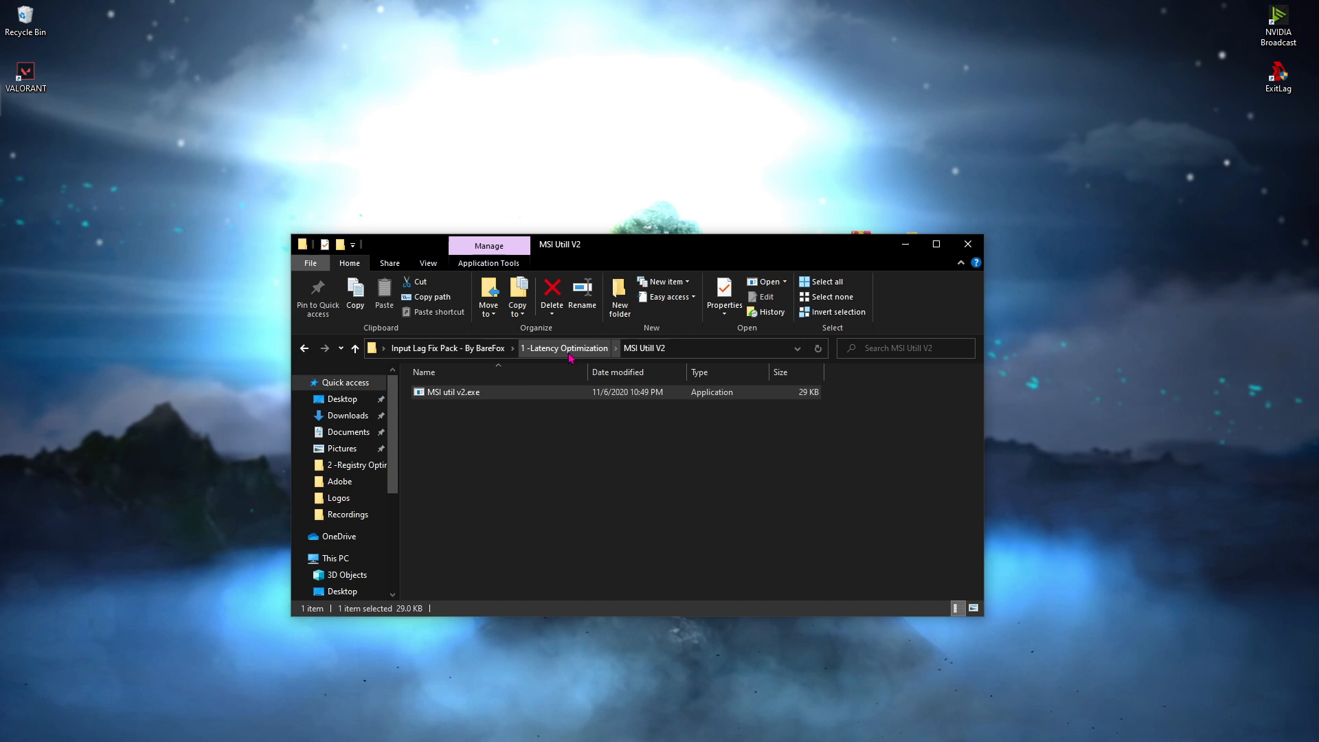
- Open the pack's 2 -Registry Optimization folder and look inside its Revert Changes subfolder
click(409, 345)
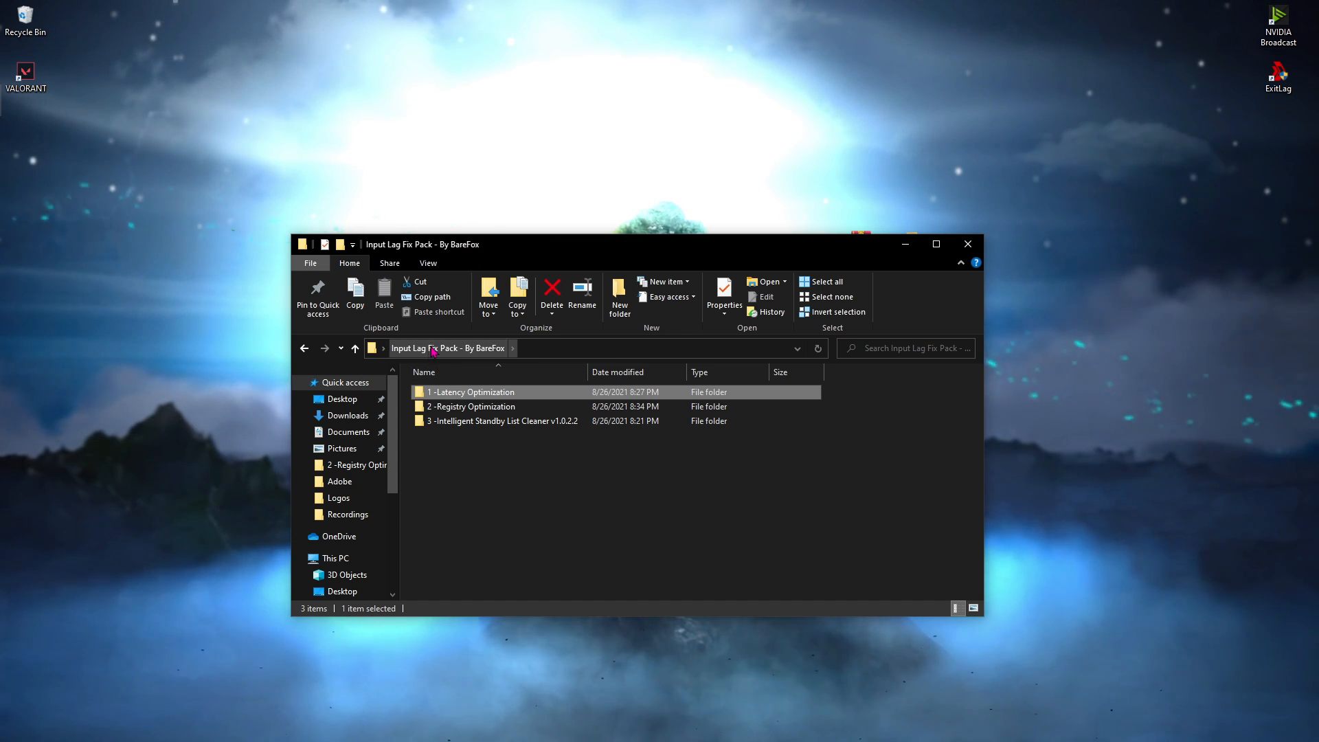
double_click(460, 412)
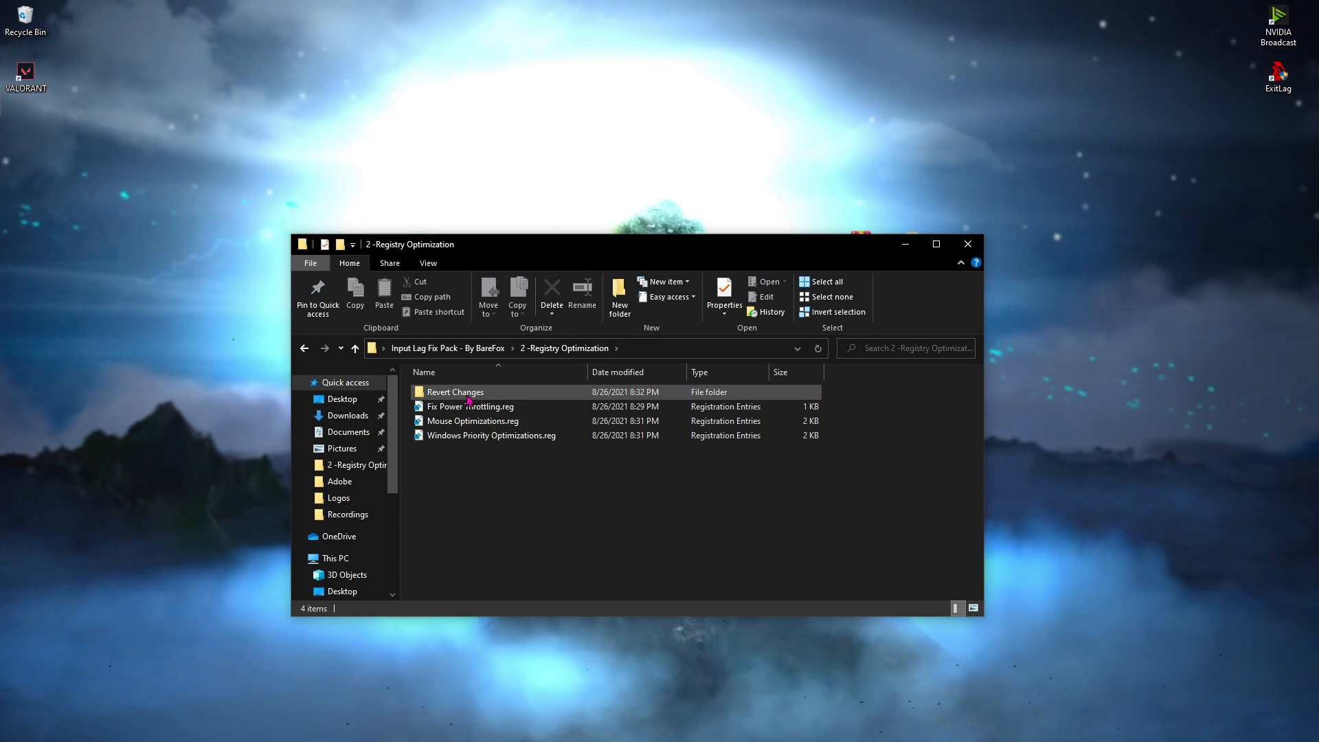
double_click(462, 398)
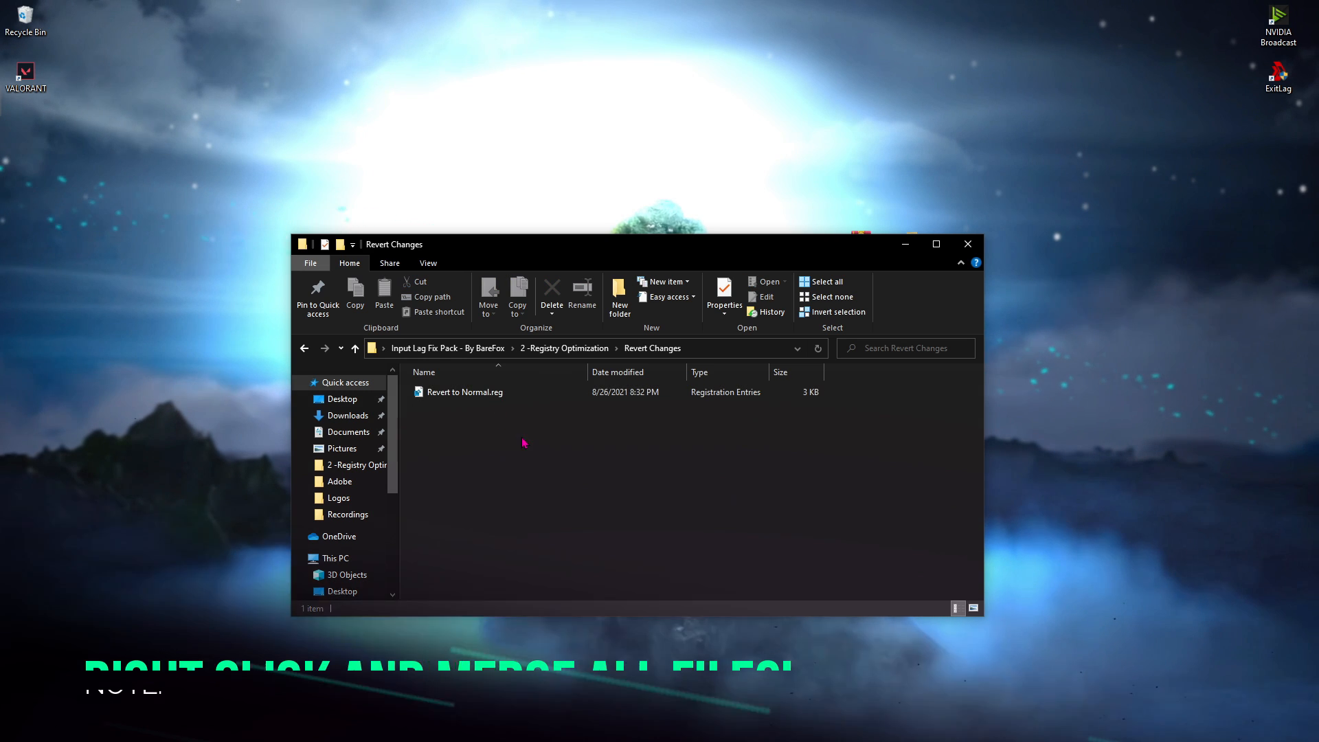
click(564, 348)
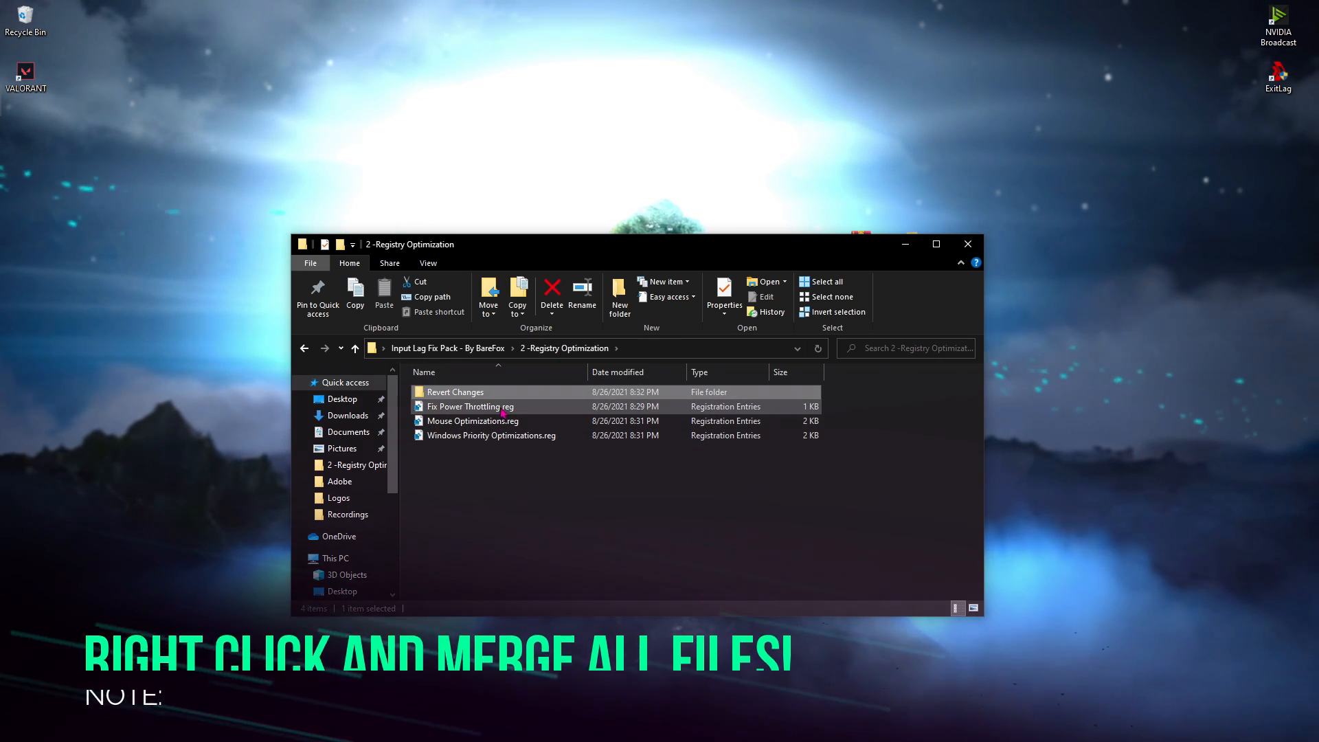
click(505, 410)
right_click(511, 411)
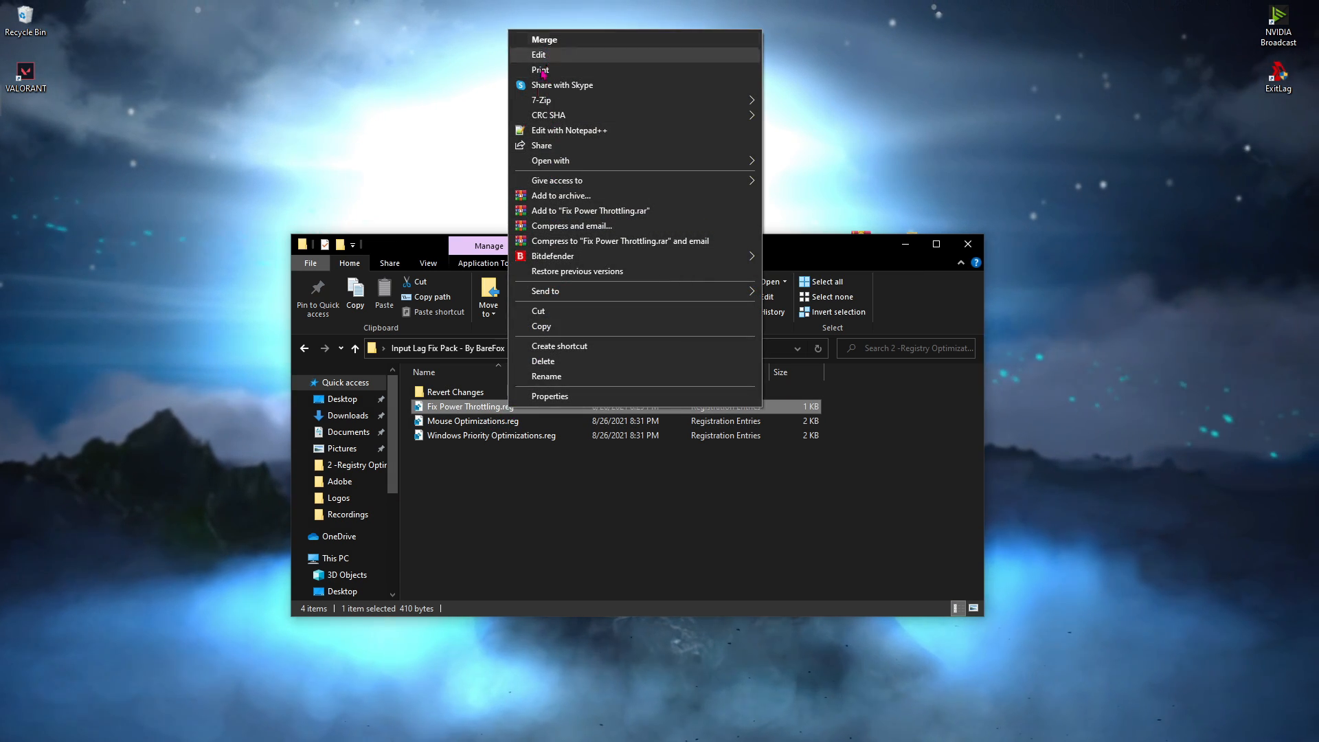
key(Escape)
key(Down)
key(Down)
click(500, 506)
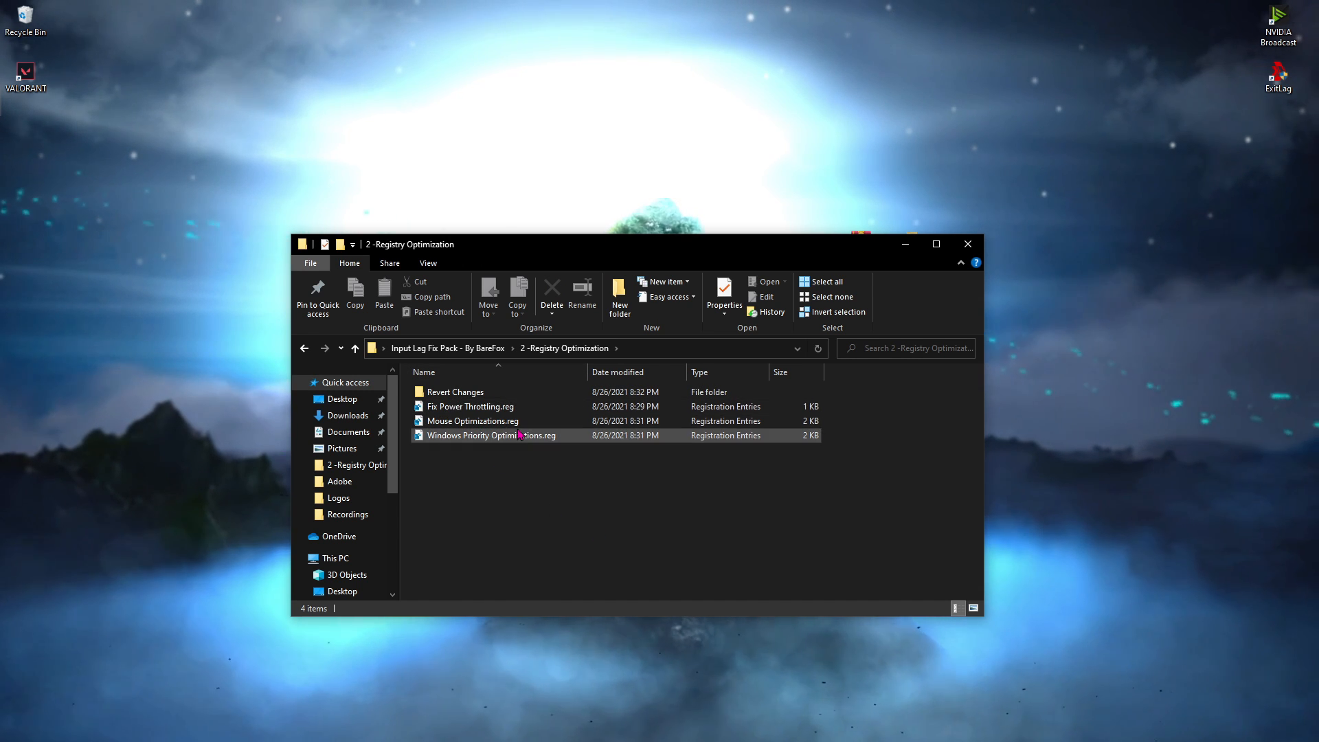
- Examine the Revert to Normal.reg file in Revert Changes, return to the pack's main folder and close the window
double_click(459, 394)
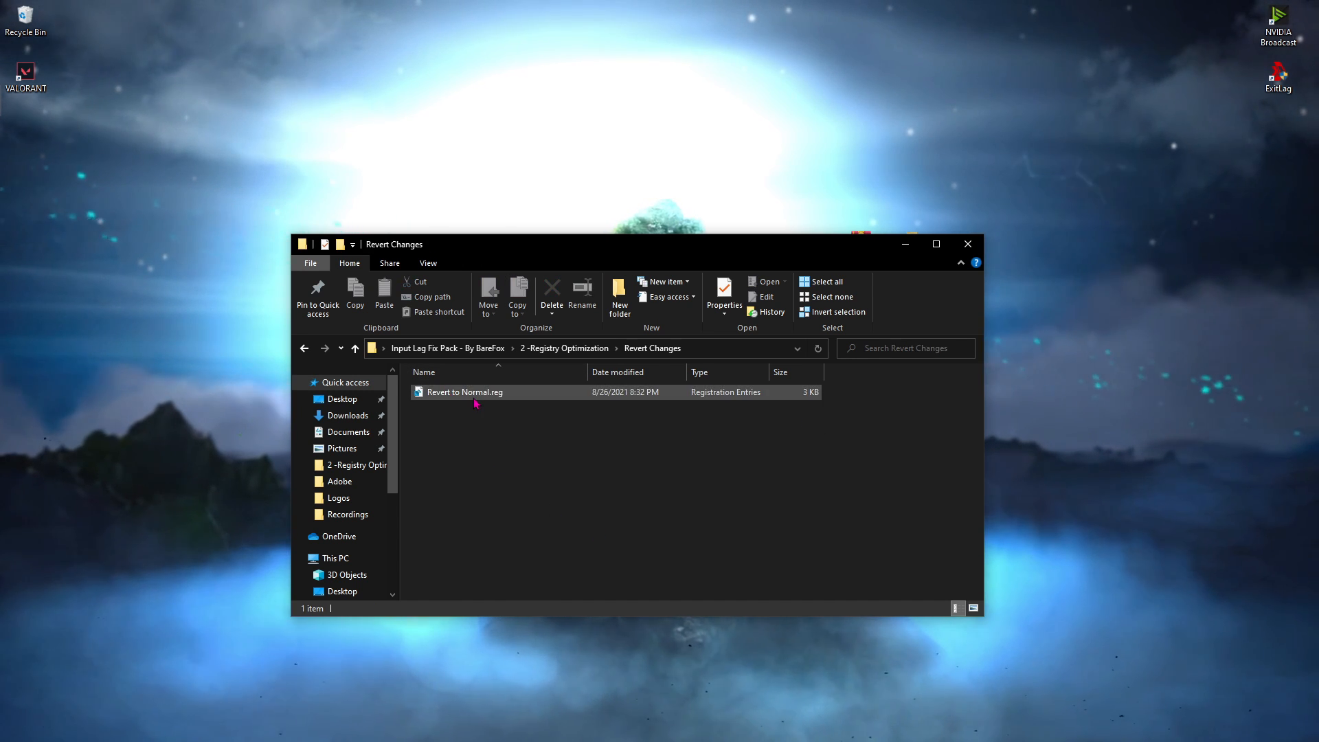
right_click(476, 404)
click(497, 415)
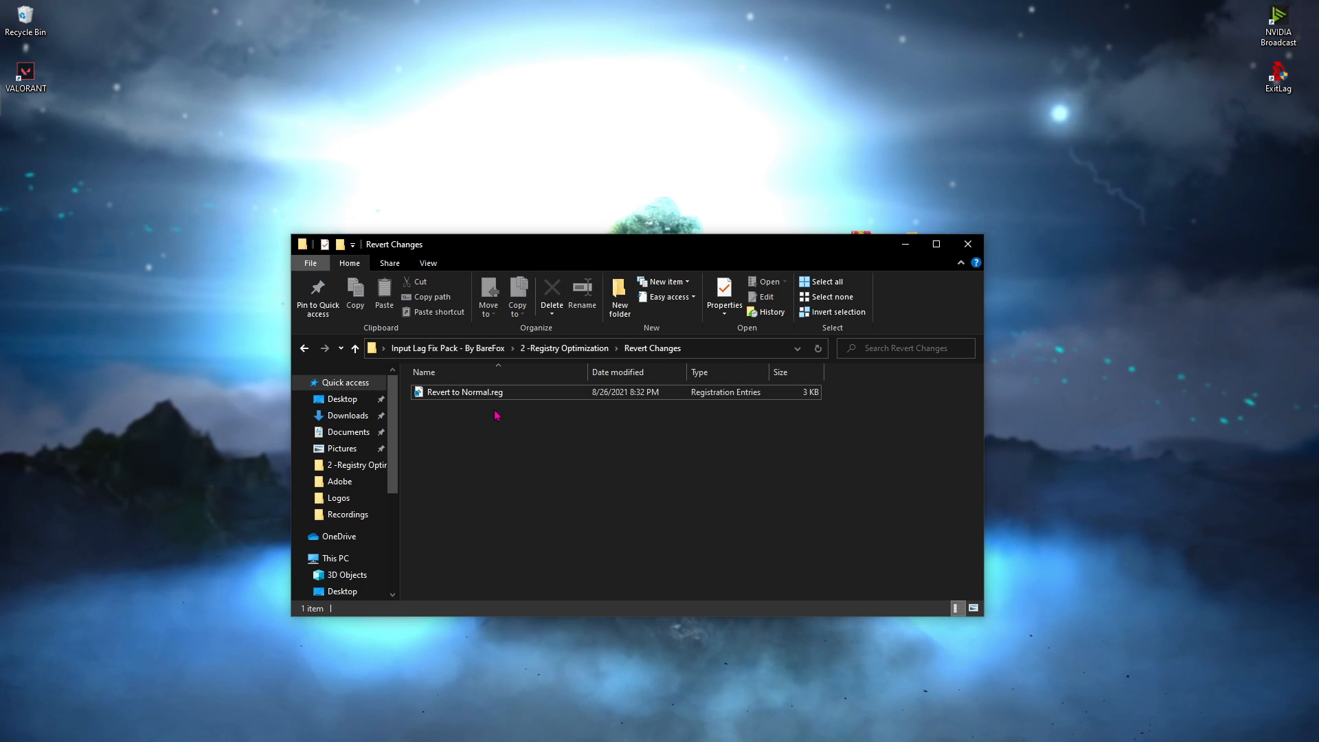
click(567, 350)
click(468, 351)
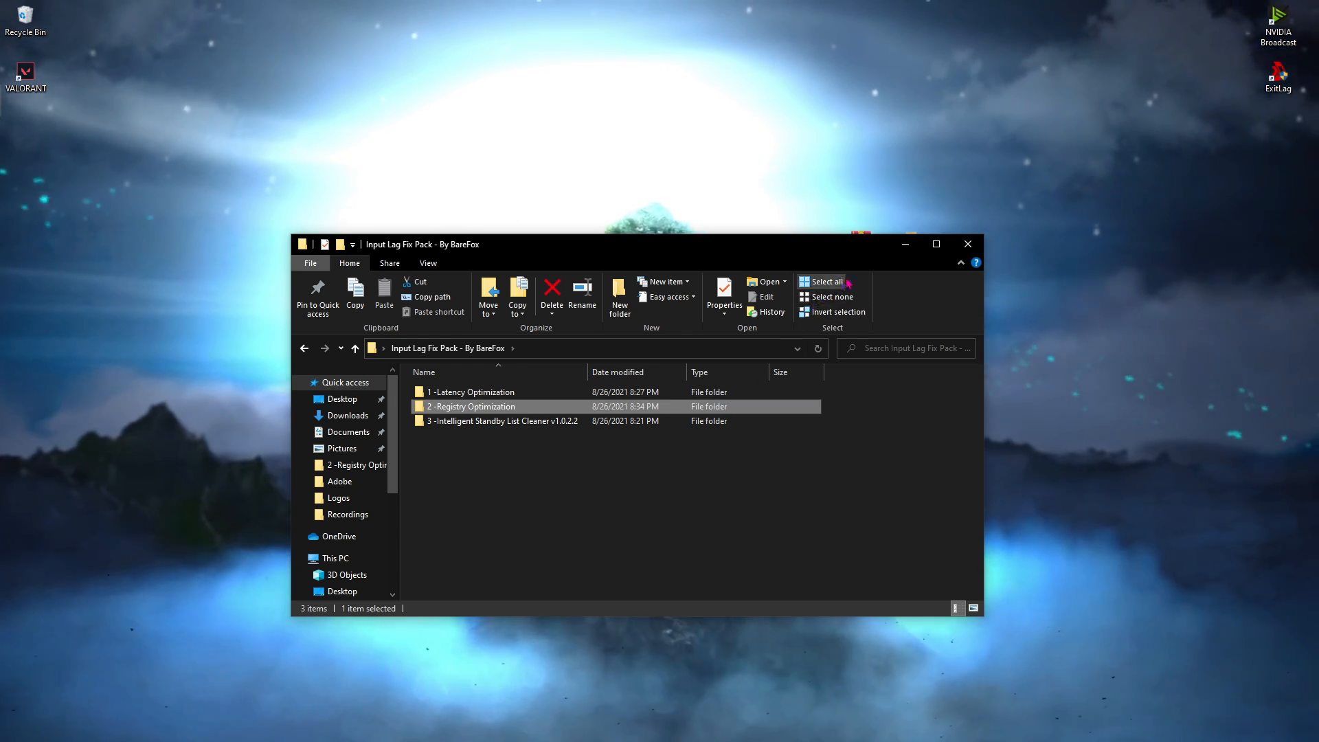
click(967, 244)
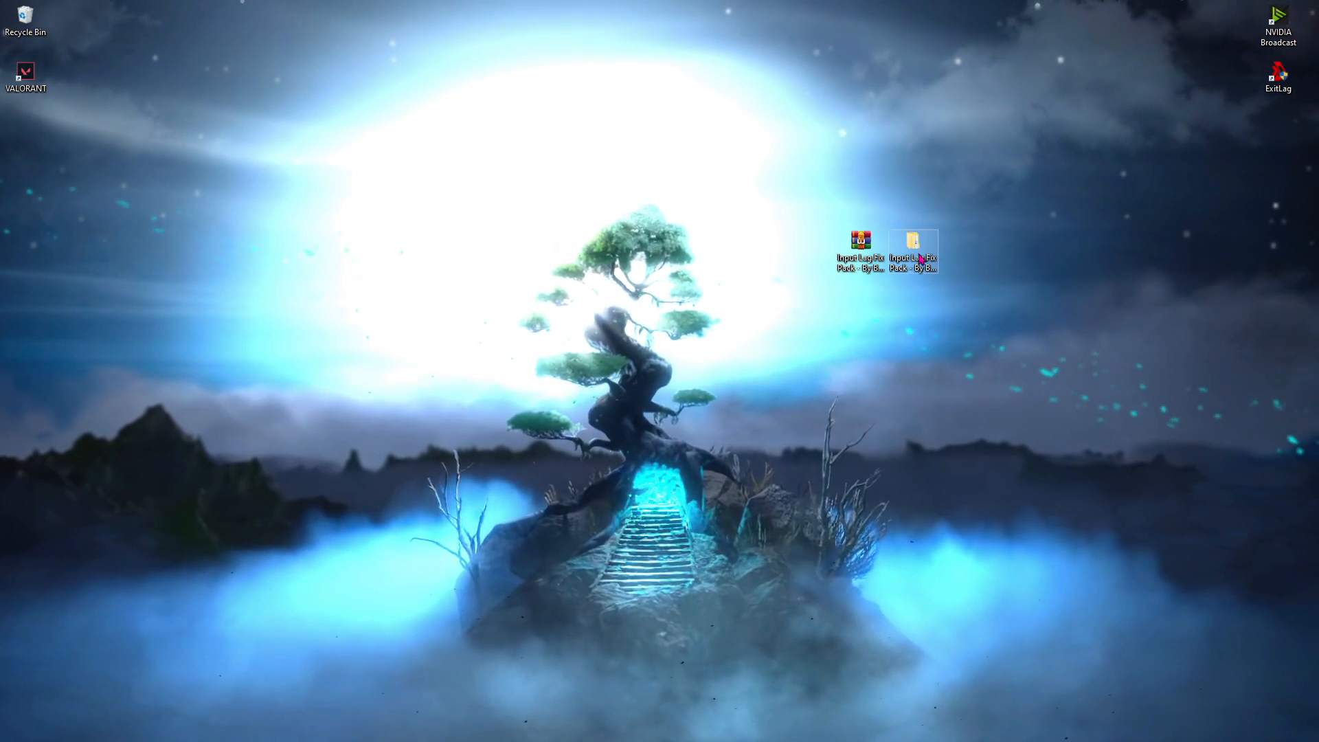
- Reopen the Input Lag Fix Pack and run Intelligent standby list cleaner ISLC.exe from folder 3 as administrator
double_click(936, 260)
click(467, 443)
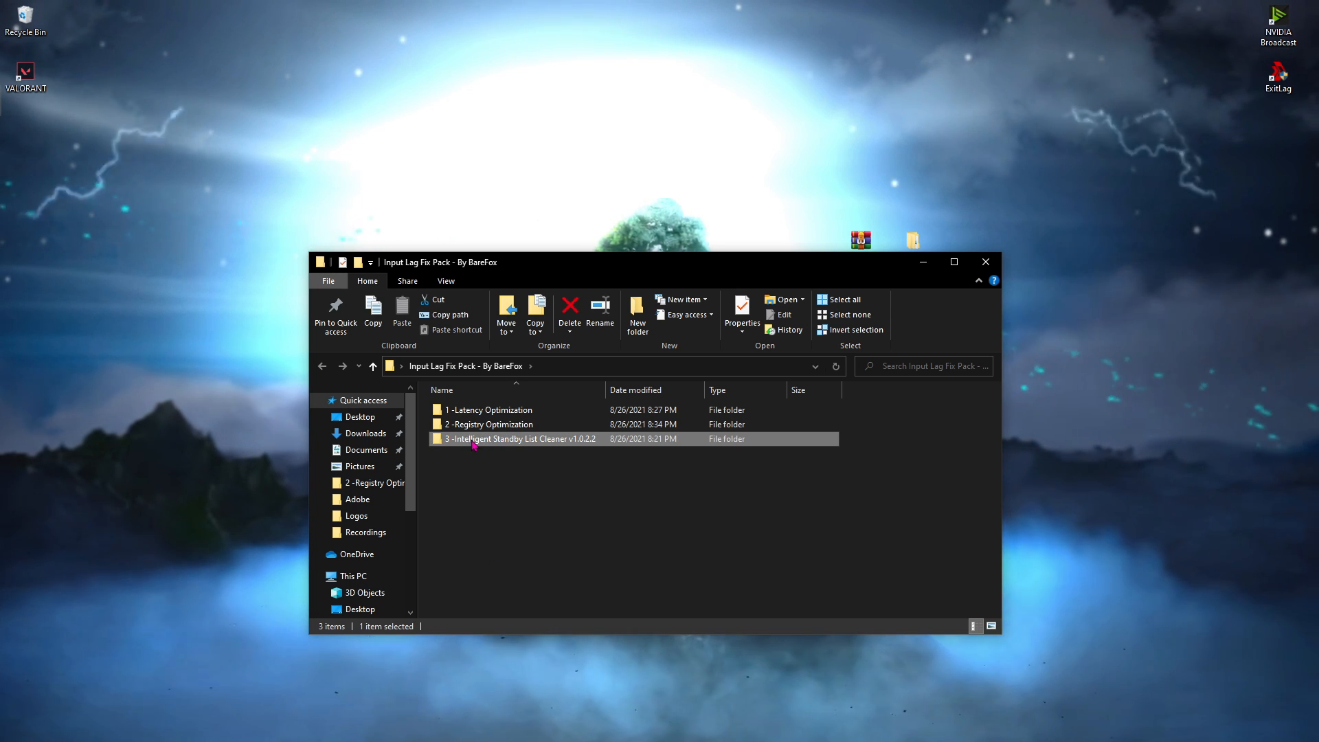
double_click(468, 443)
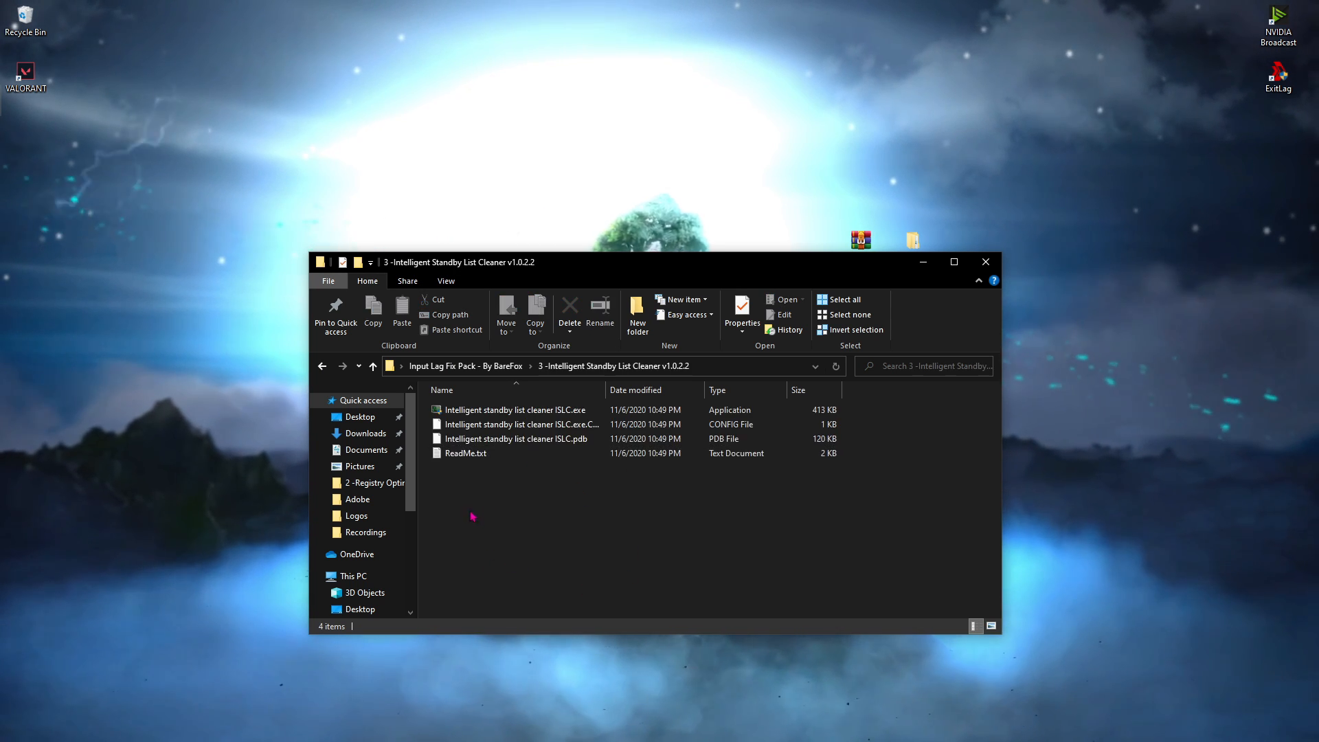
click(485, 415)
right_click(506, 412)
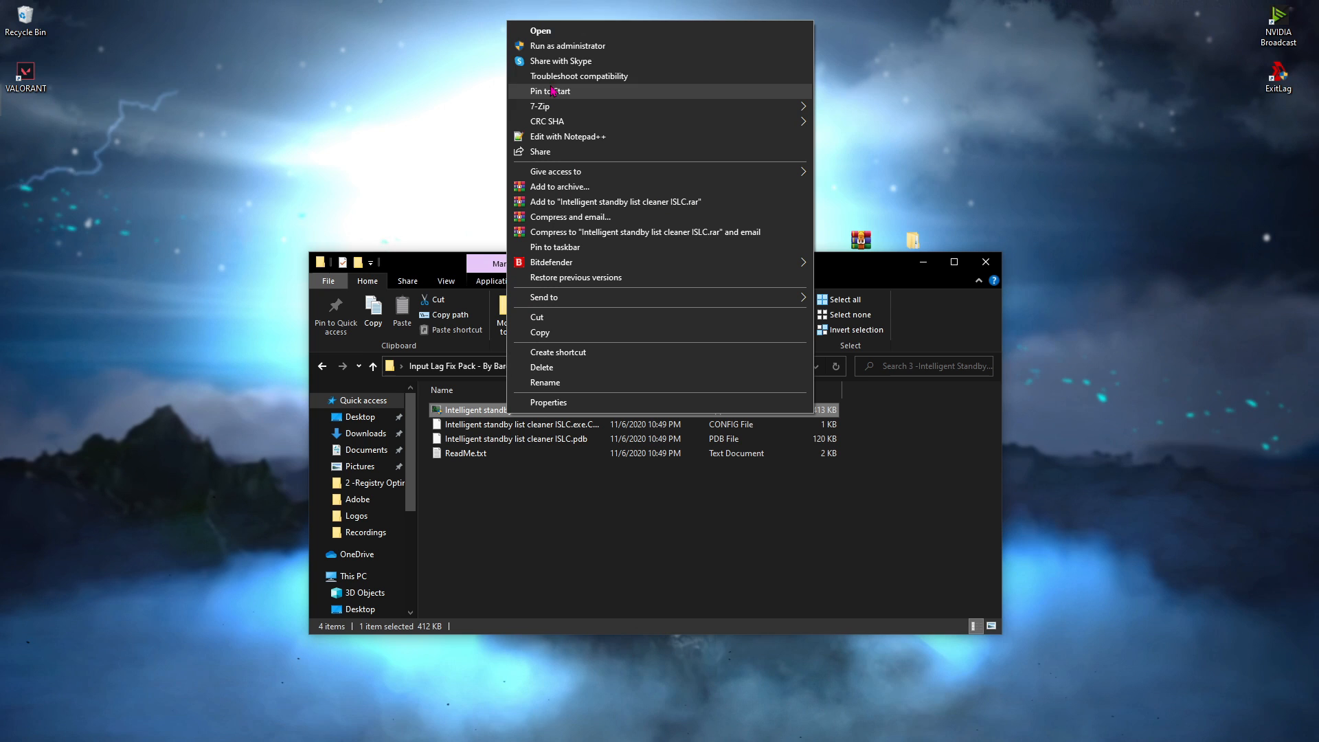
click(567, 45)
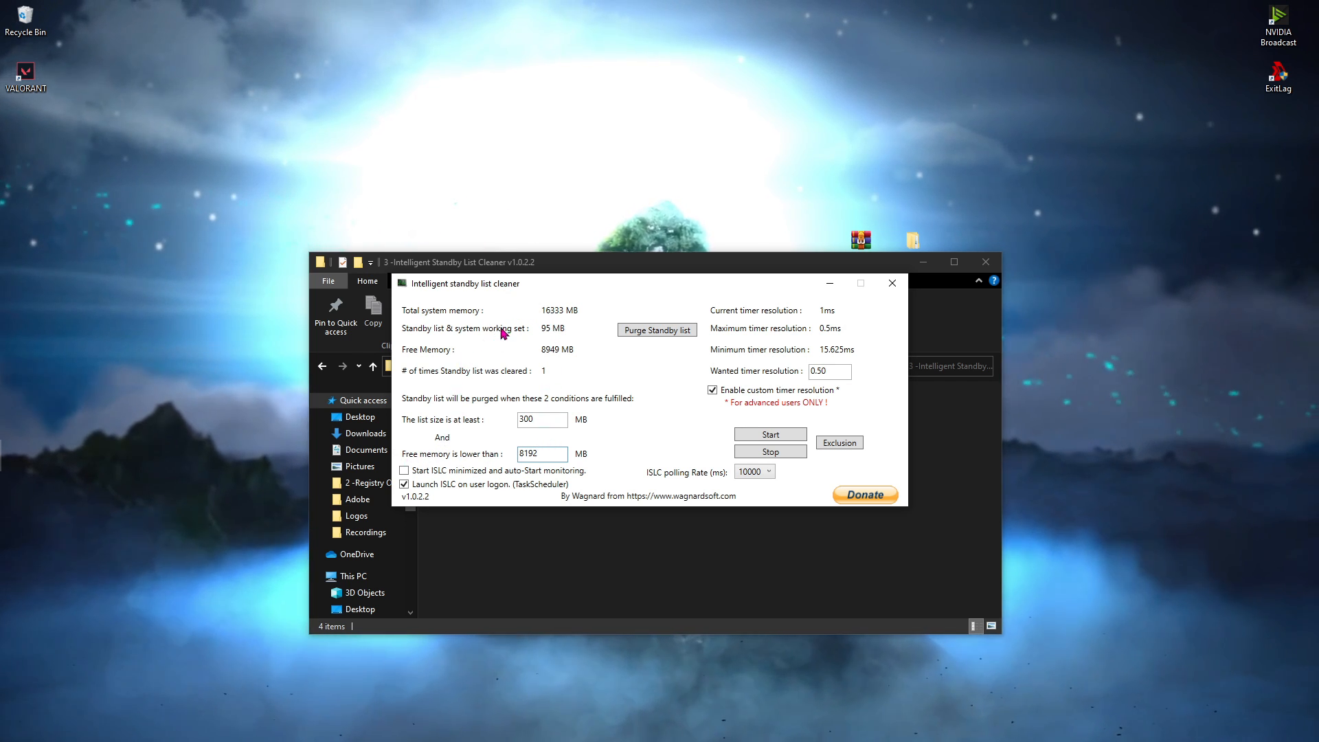
- Start standby list monitoring with an 8192 MB free memory limit and 0.50 timer resolution, purge the standby list and minimize the cleaner
double_click(531, 454)
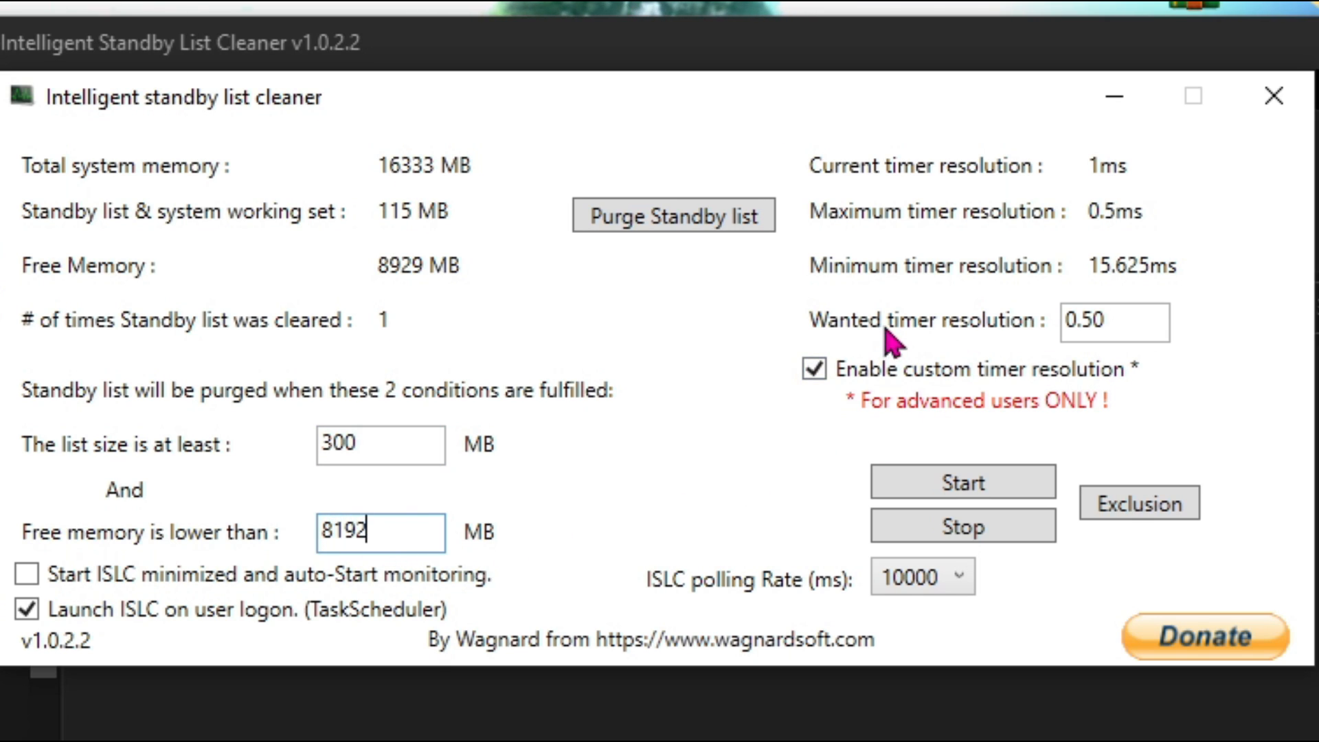
drag(1135, 329, 1070, 328)
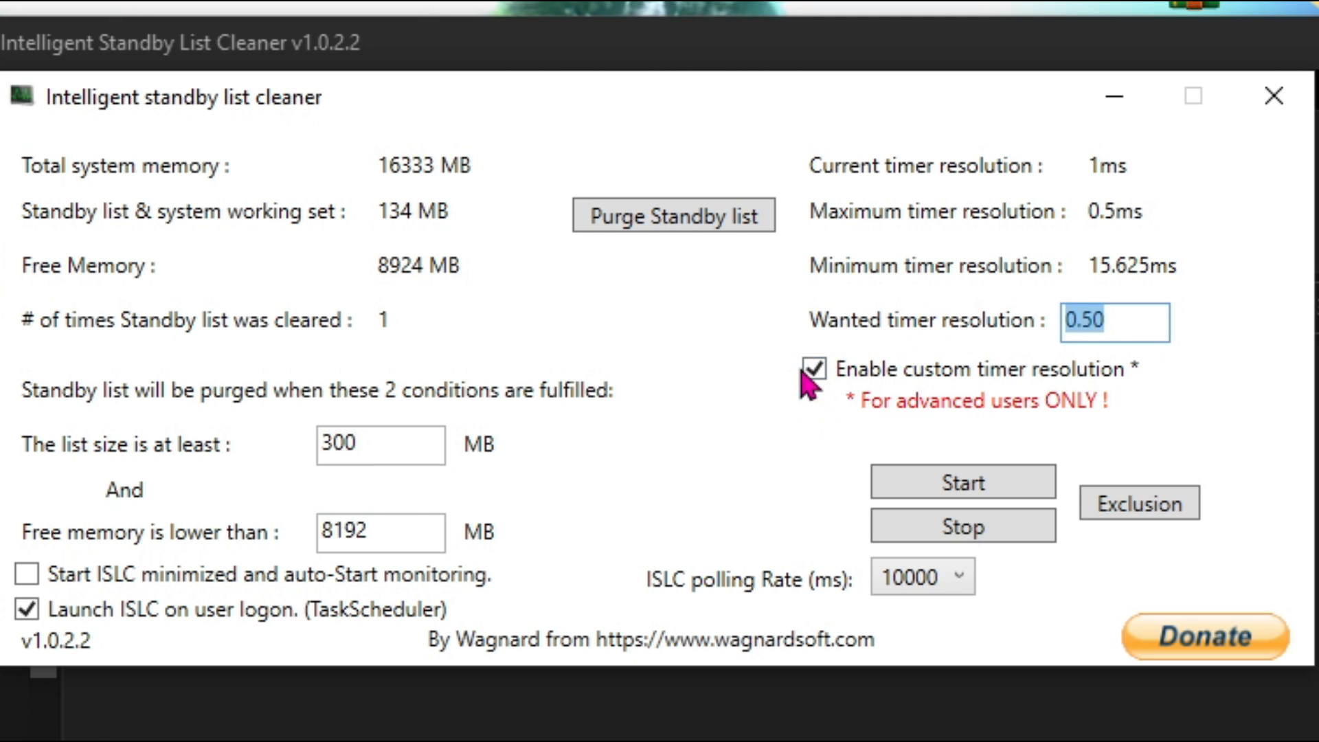
click(981, 487)
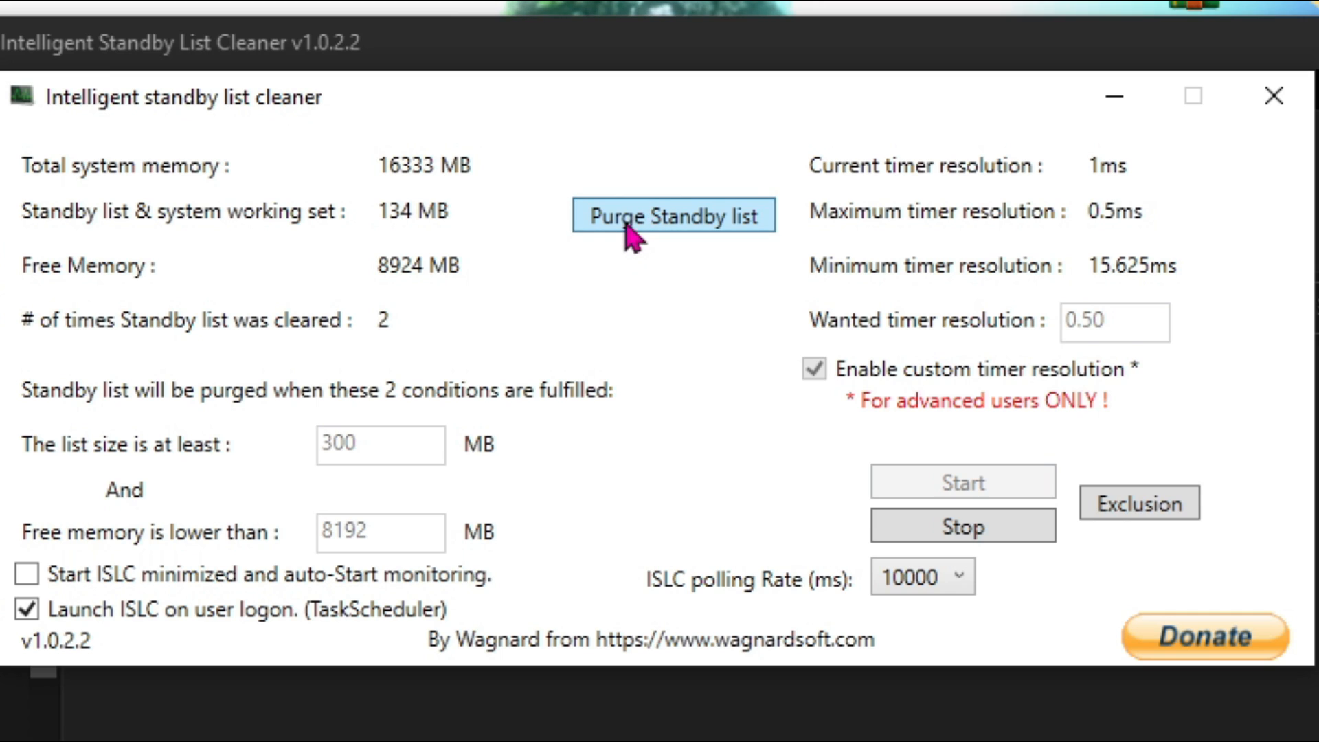
click(1115, 97)
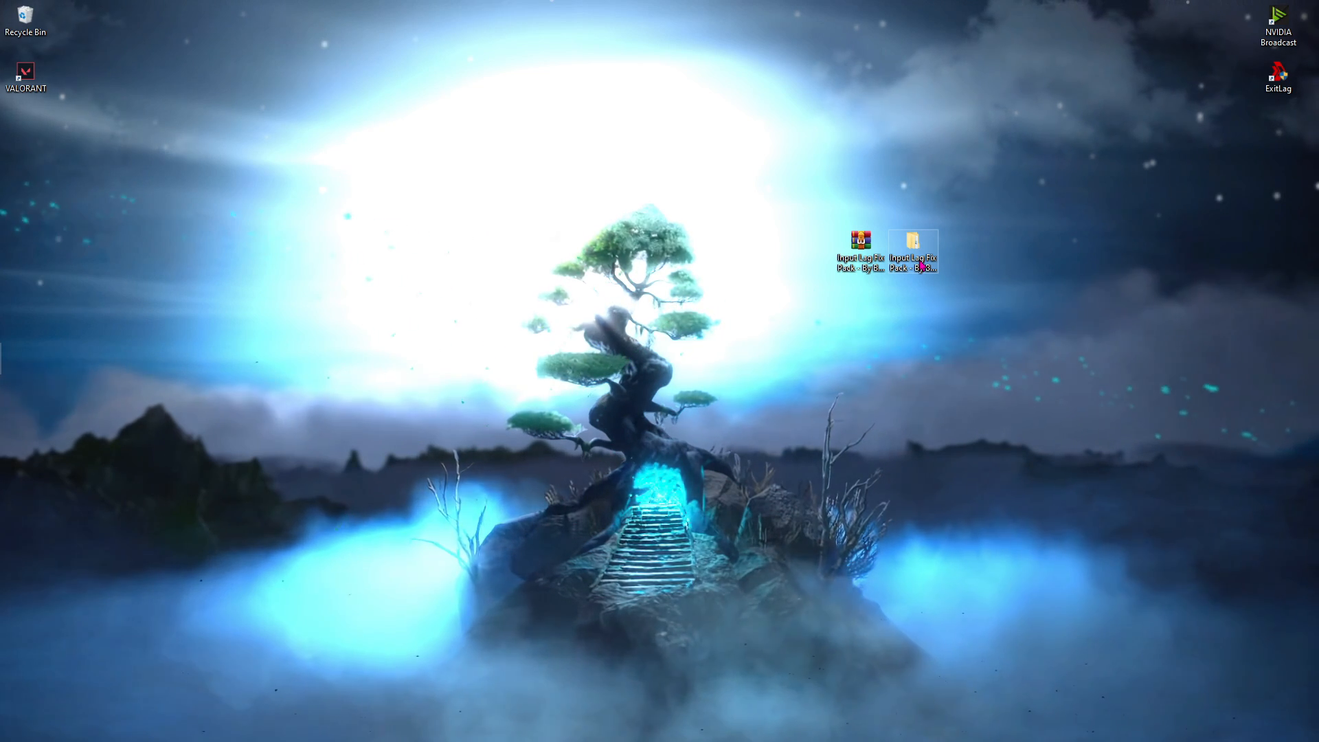
- Switch to ExitLag, search the game list for Valorant and open its route settings
click(921, 267)
click(1278, 75)
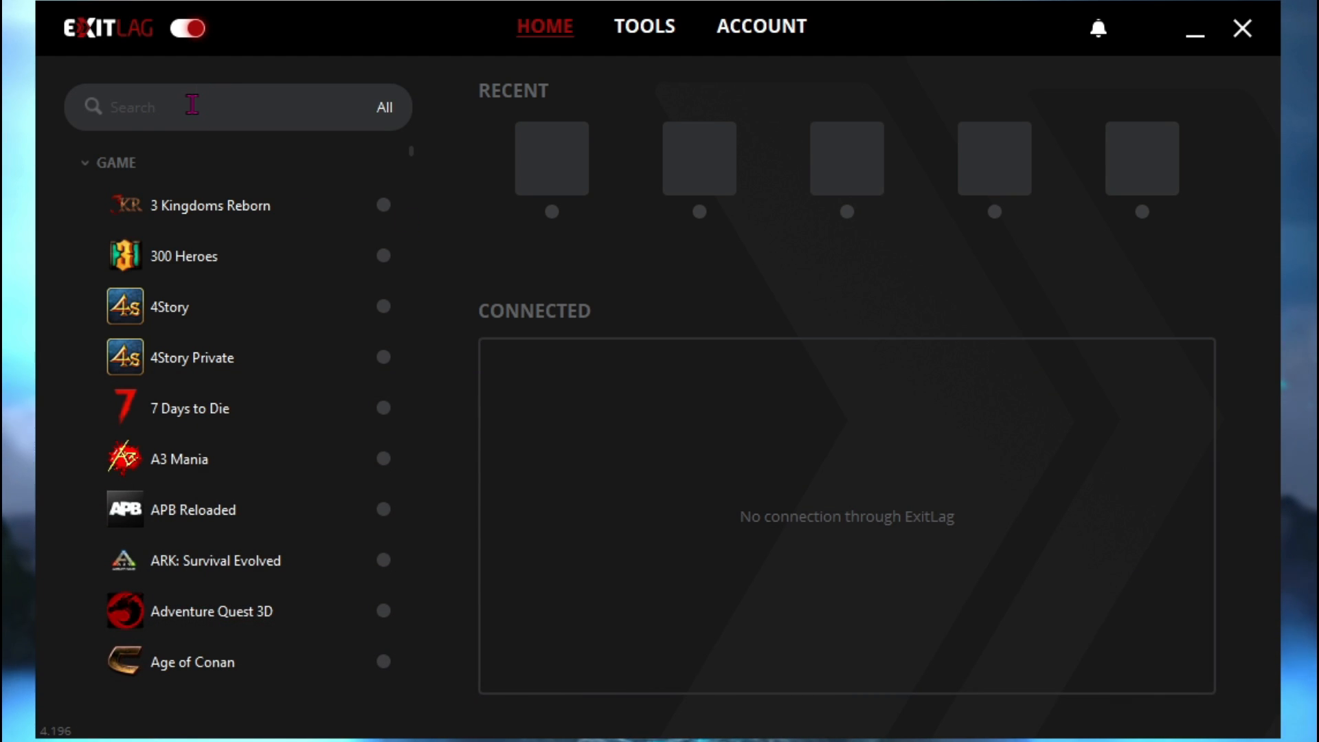
click(196, 100)
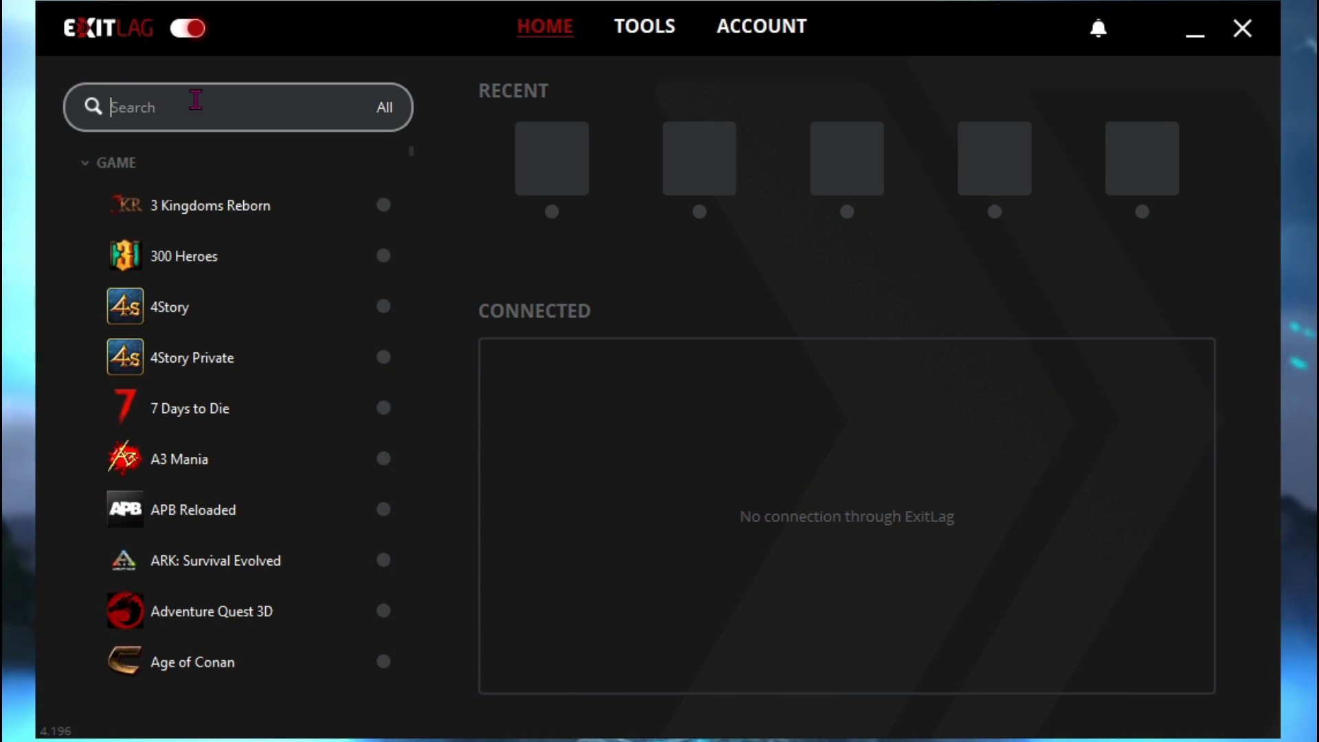
text(Valora)
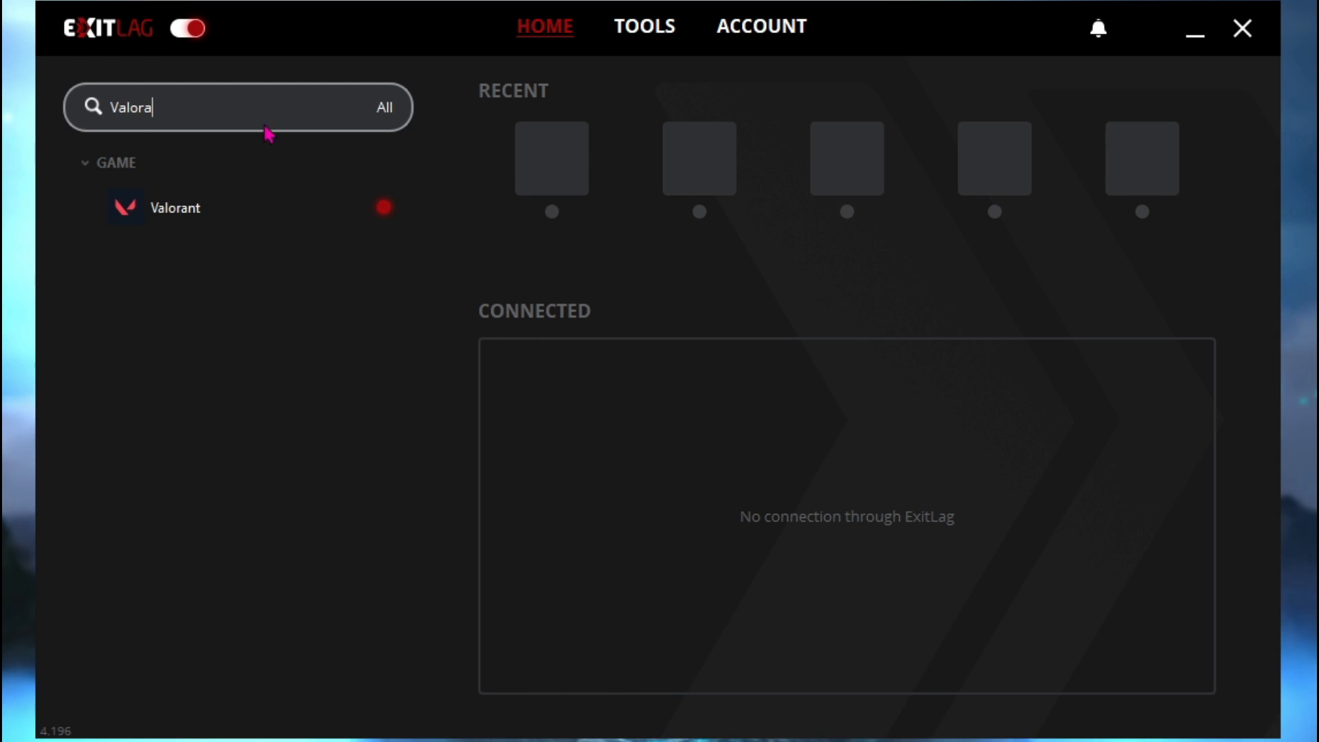
click(259, 218)
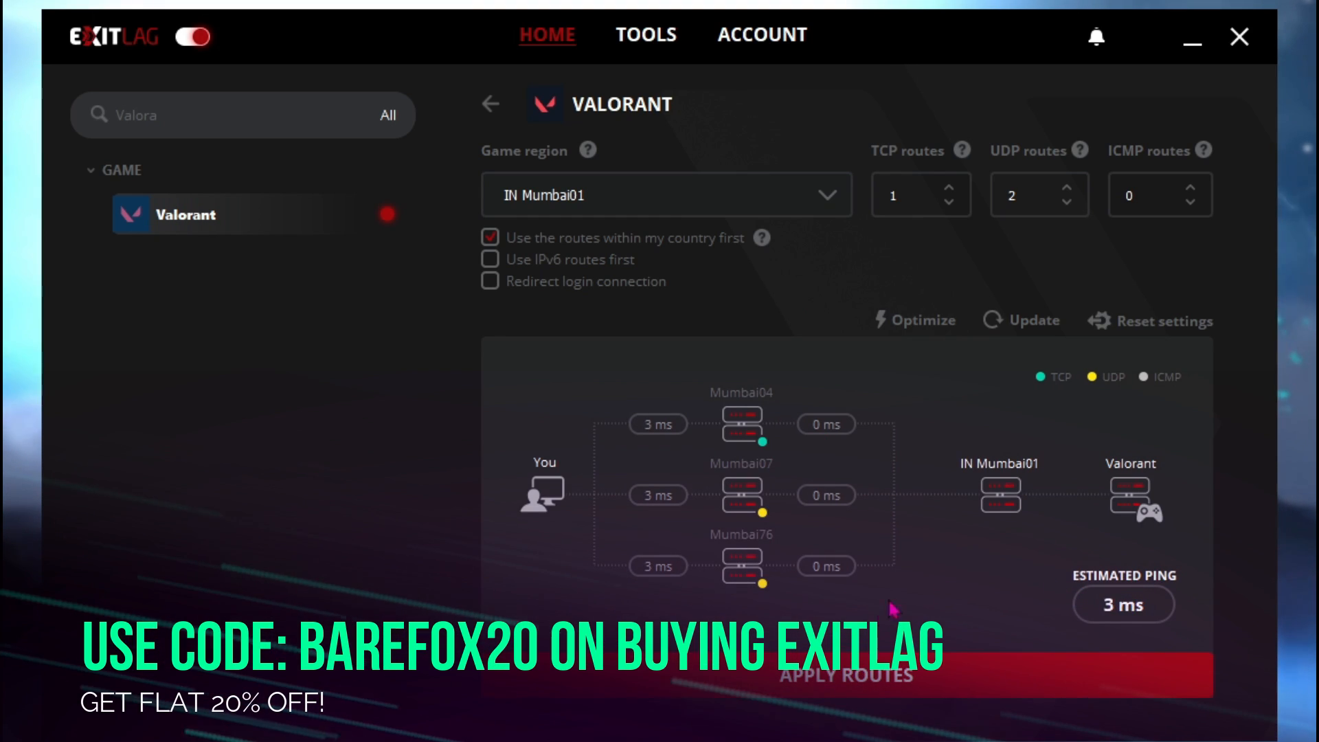
- Choose IN Mumbai01 as Valorant's game region and apply the routes
click(604, 200)
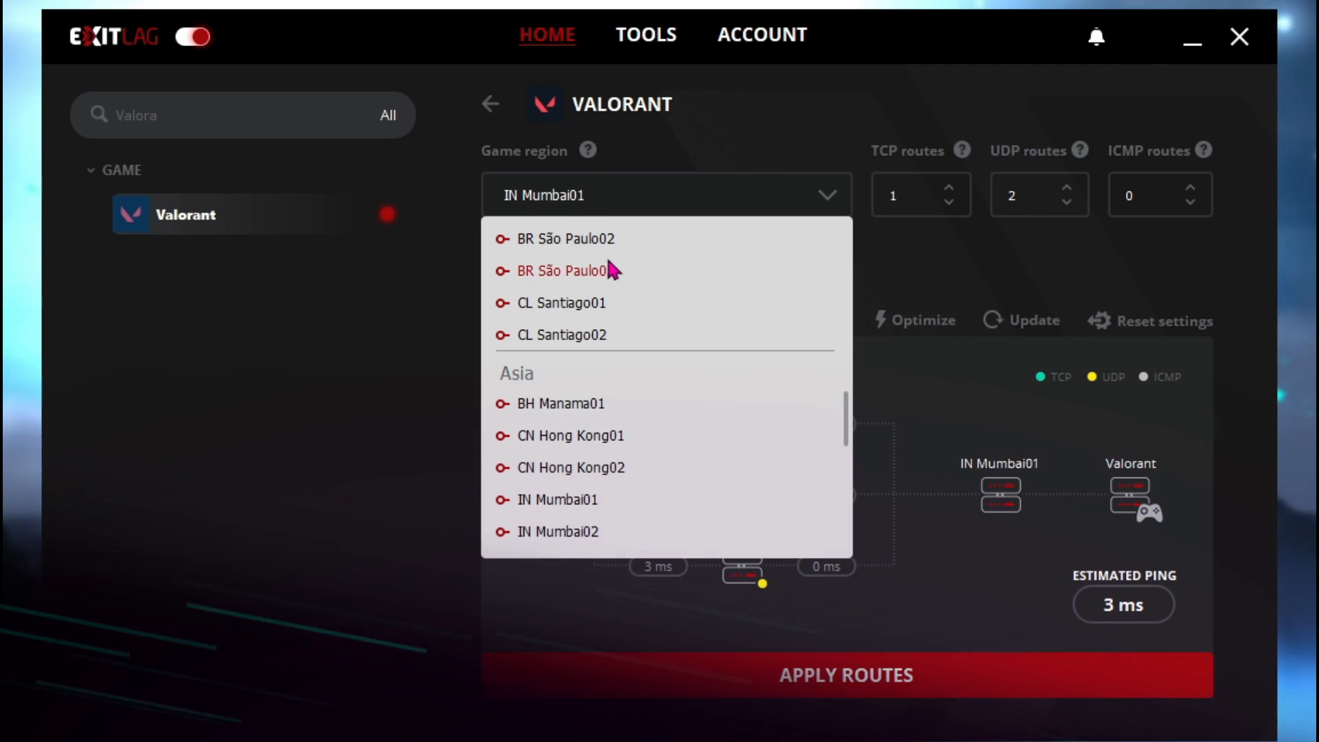
scroll(642, 436, down, 3)
scroll(642, 437, up, 2)
scroll(588, 442, down, 2)
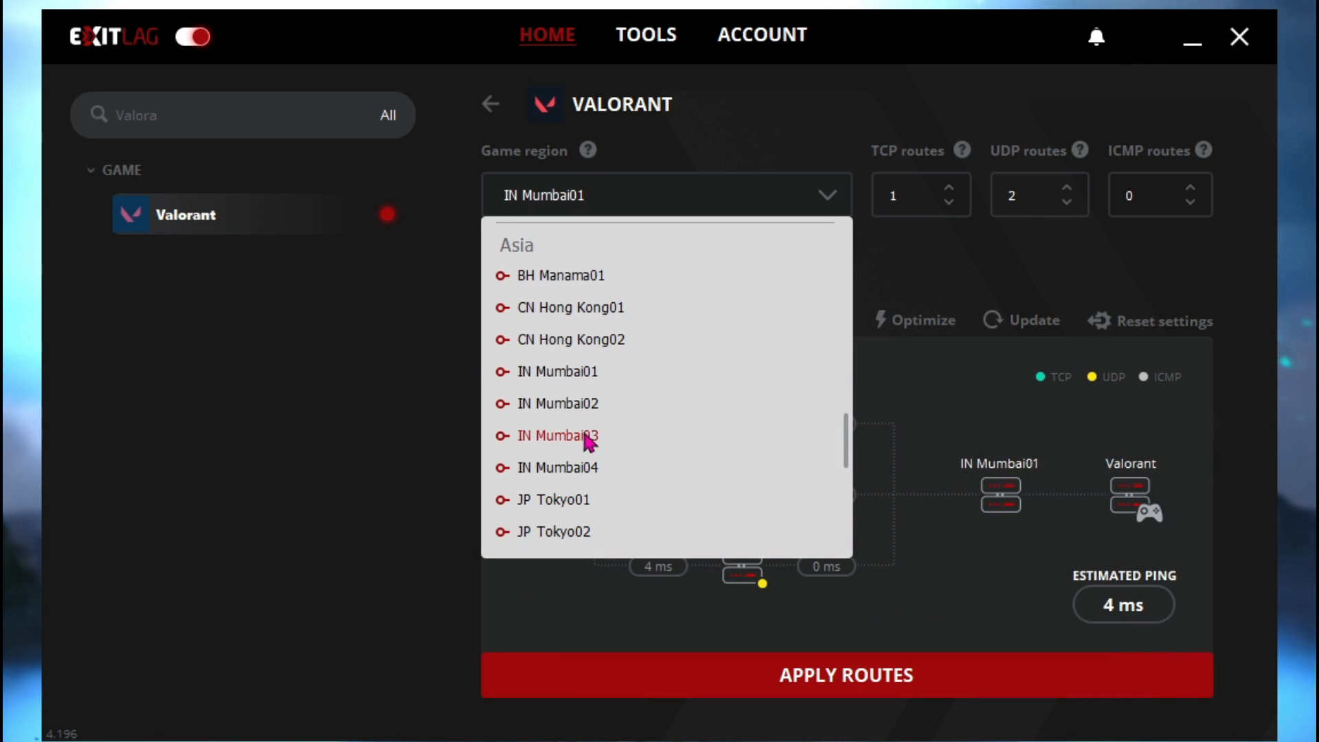
click(586, 374)
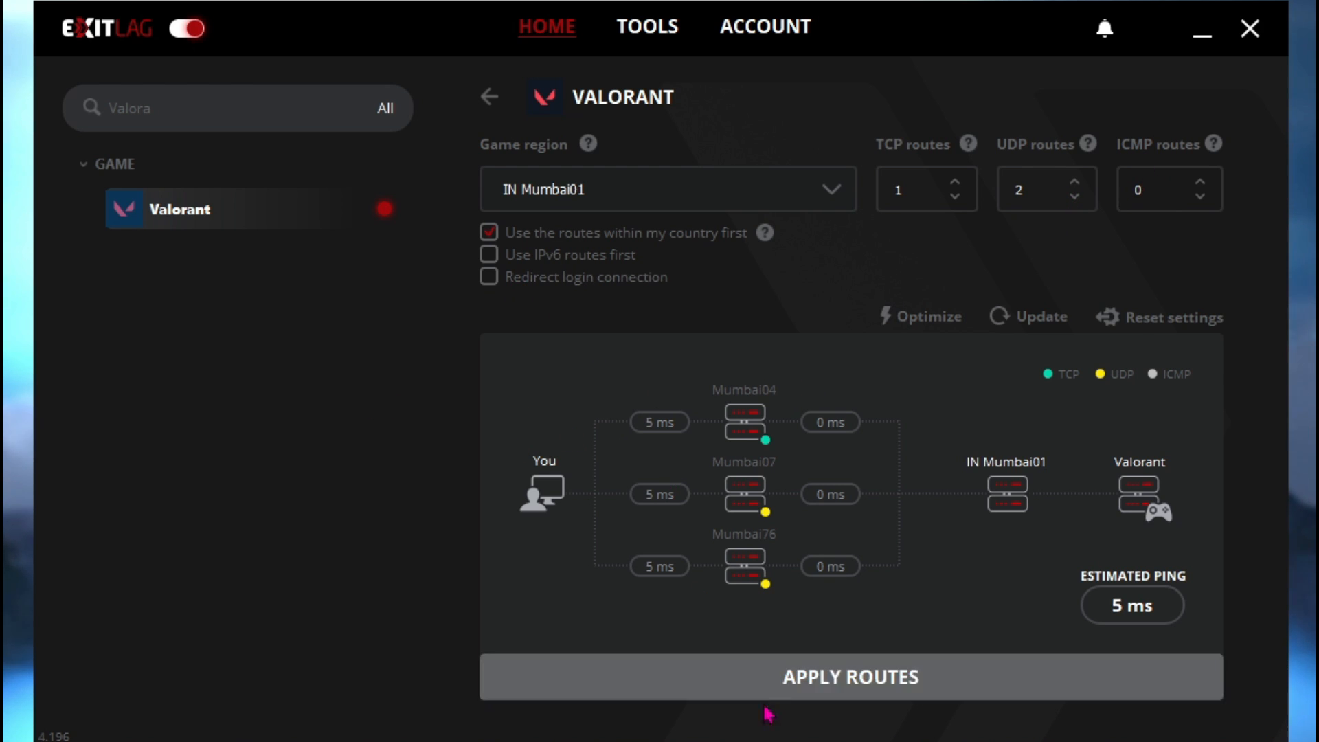
click(839, 683)
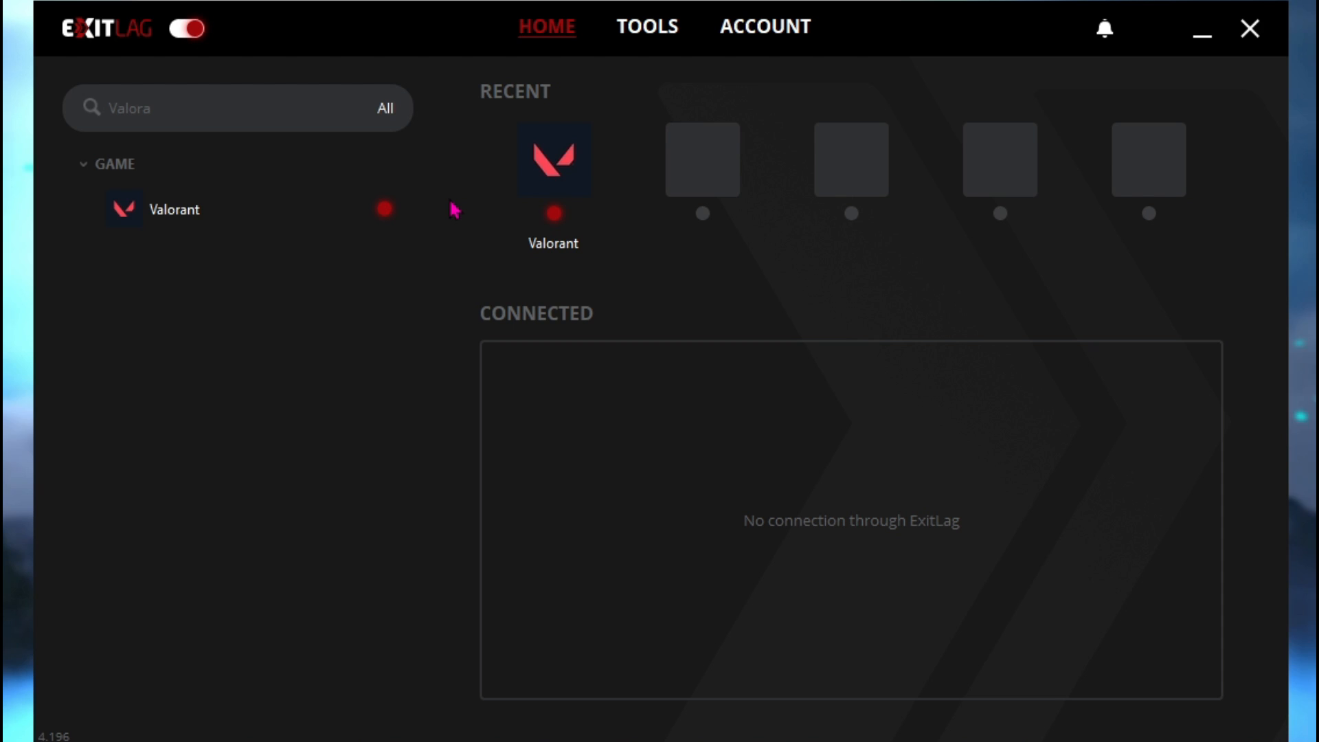
- Review ExitLag's General and FPS Boost tool settings, then minimize ExitLag
click(663, 34)
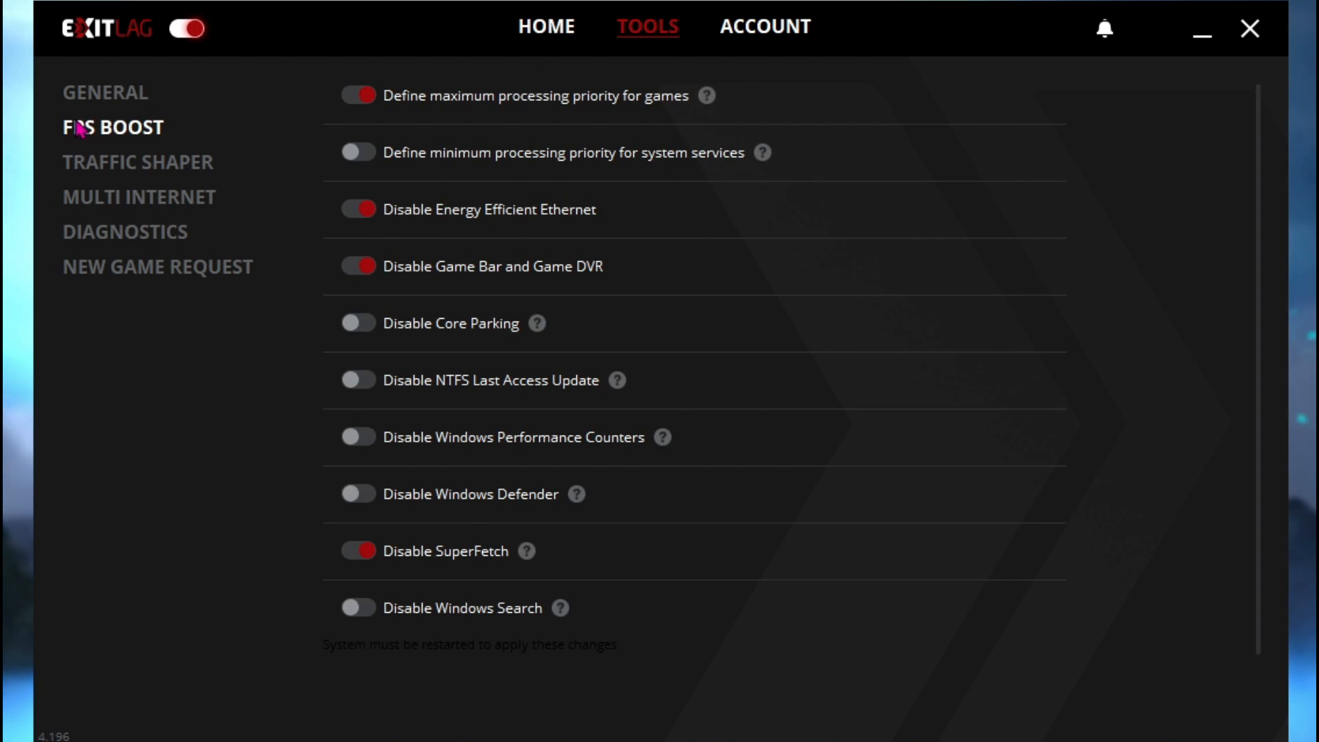
click(93, 97)
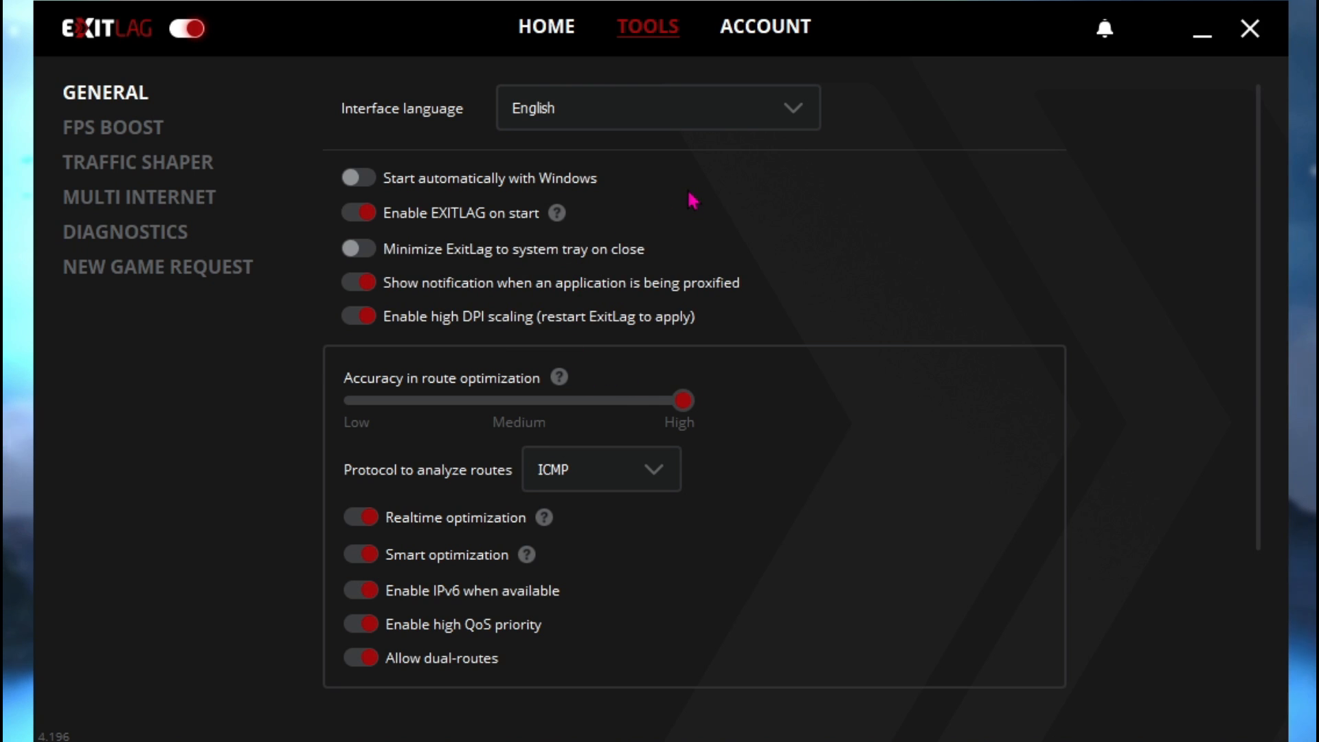
click(123, 130)
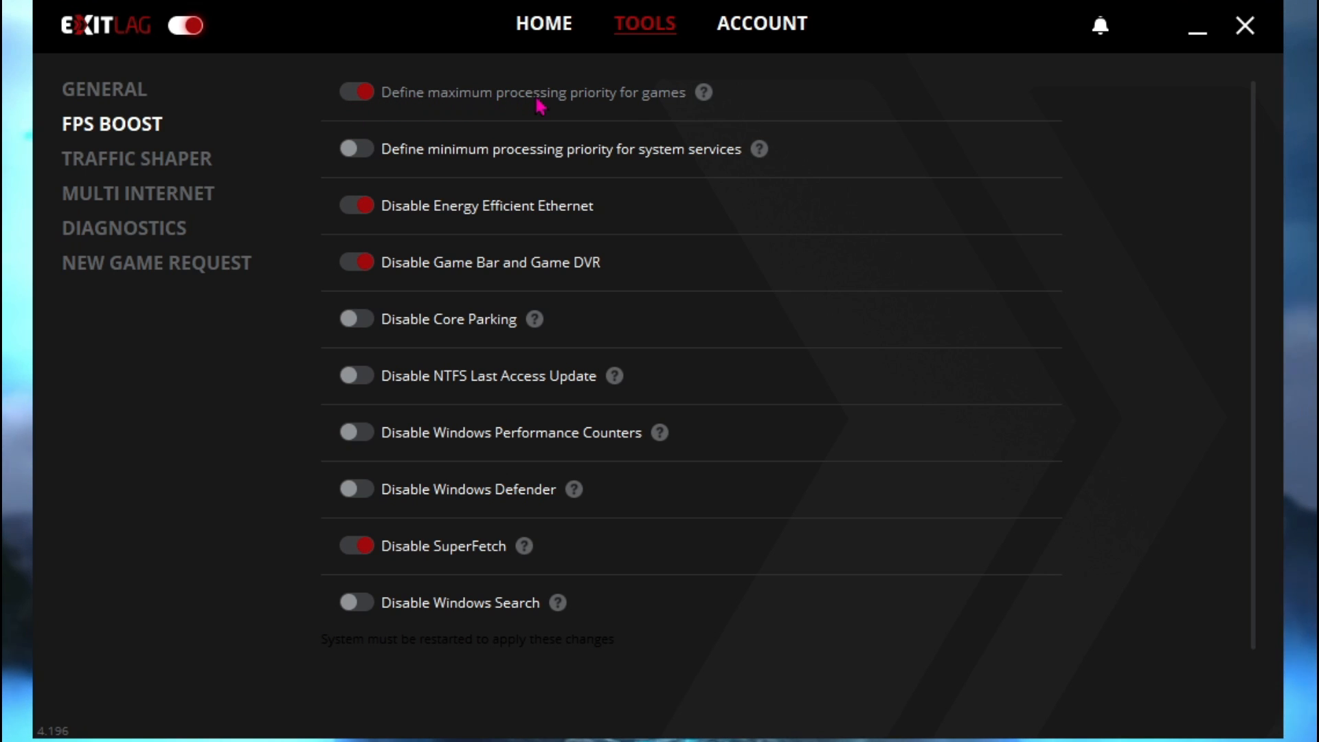
scroll(545, 453, down, 2)
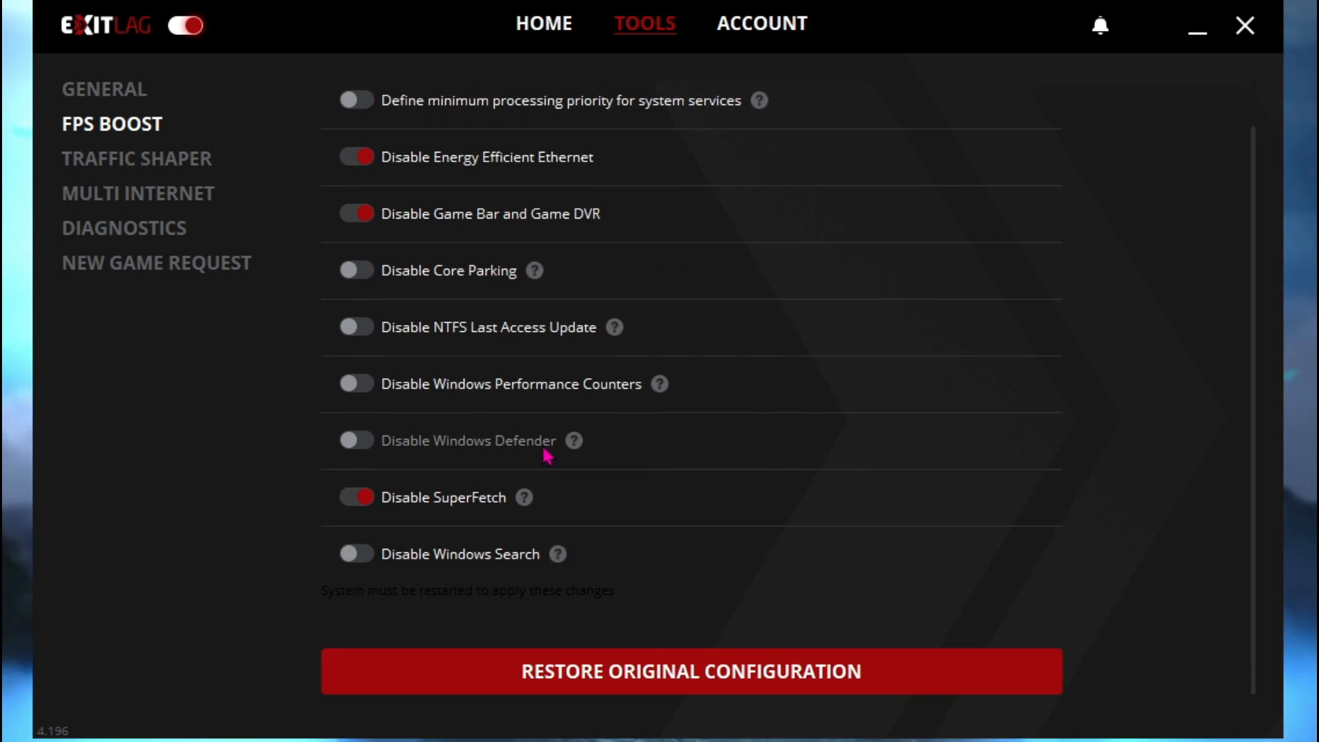
scroll(547, 456, up, 2)
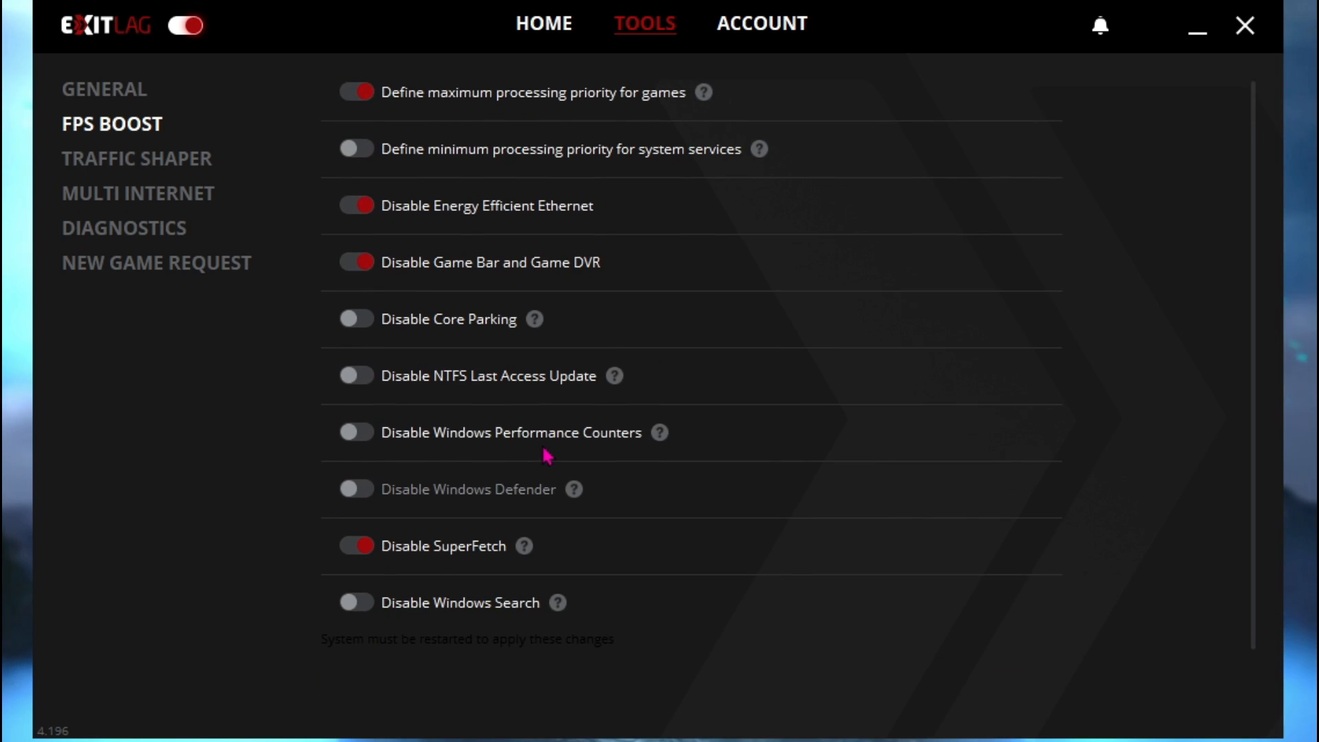
click(1195, 34)
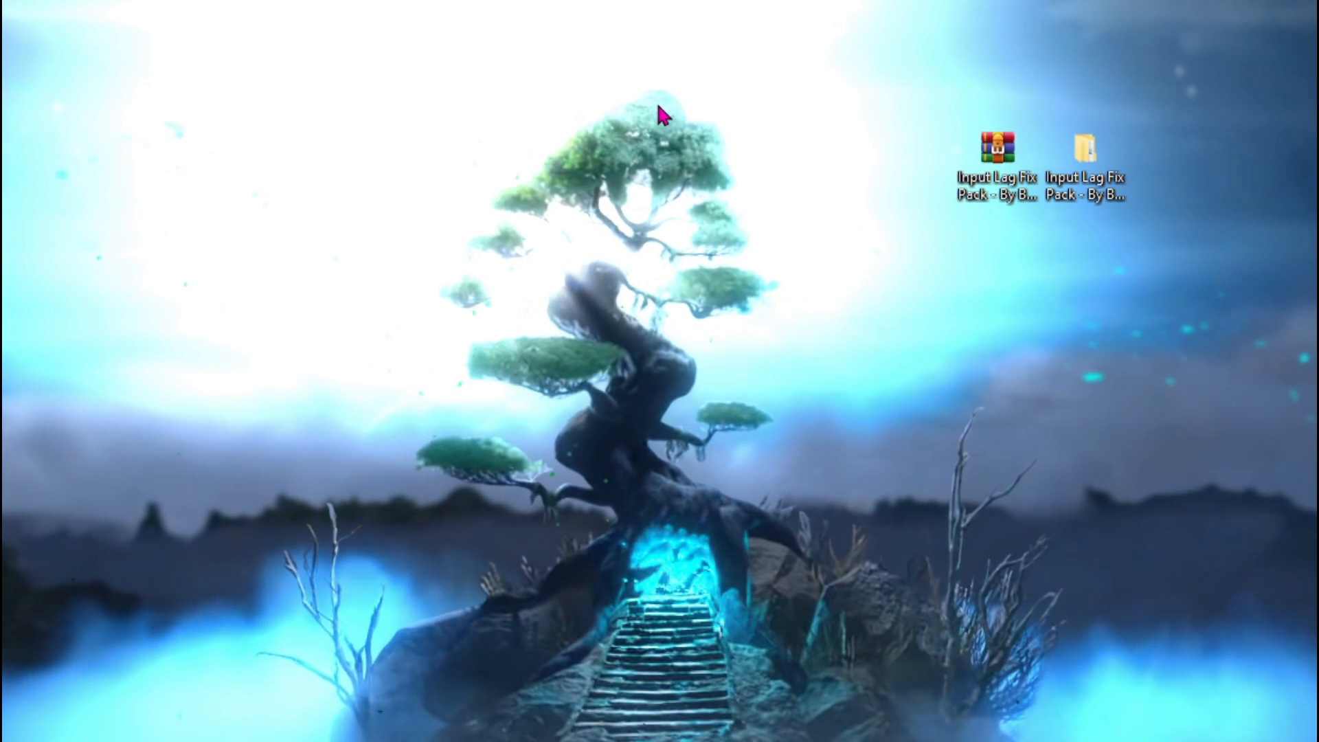